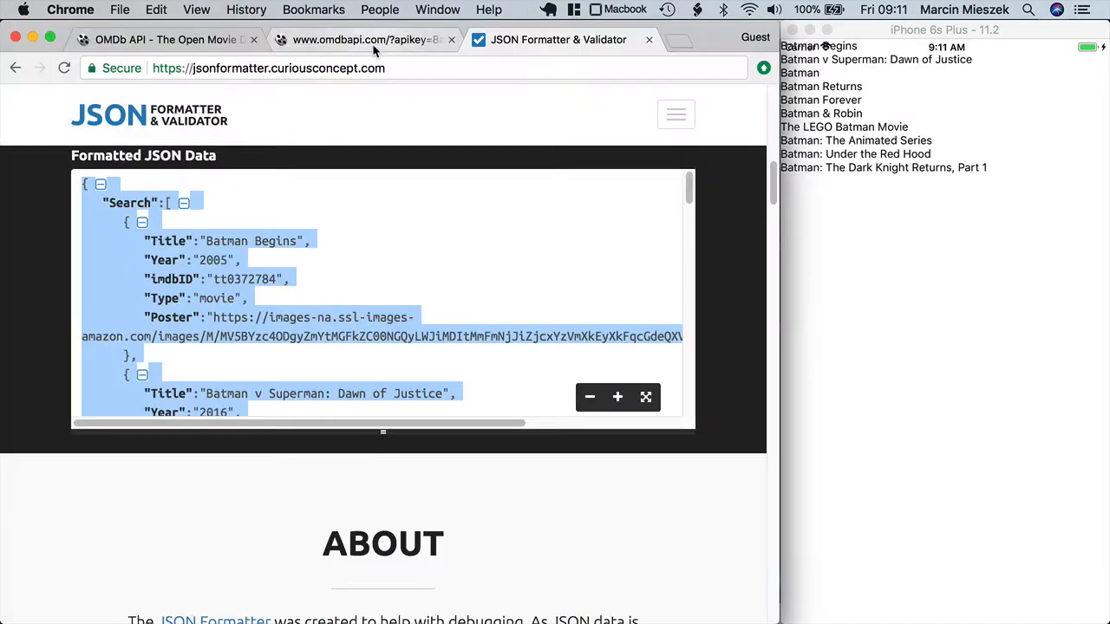
# - Copy the raw OMDb Batman search URL from Chrome's address bar and switch to VS Code
pyautogui.click(373, 40)
pyautogui.click(395, 59)
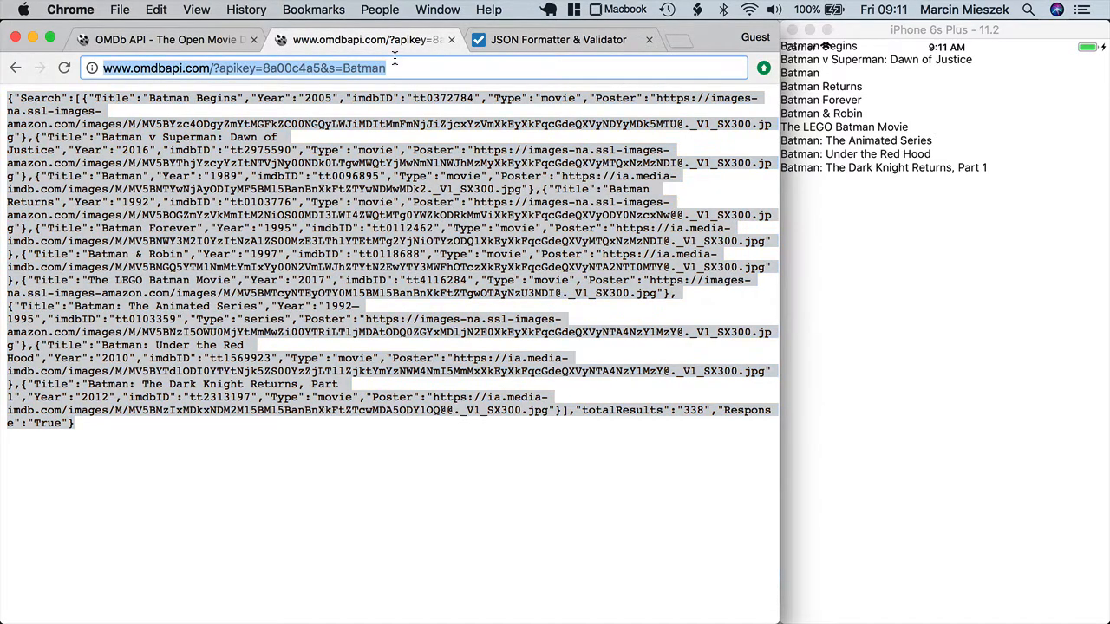
pyautogui.press('super+Tab')
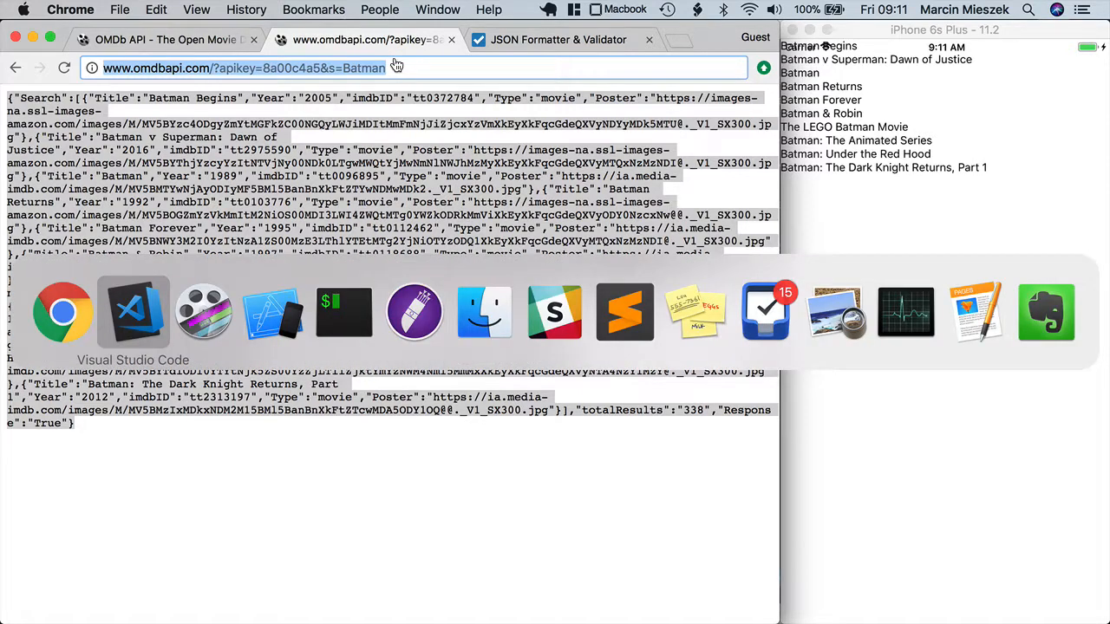
pyautogui.scroll(1, 458, 341)
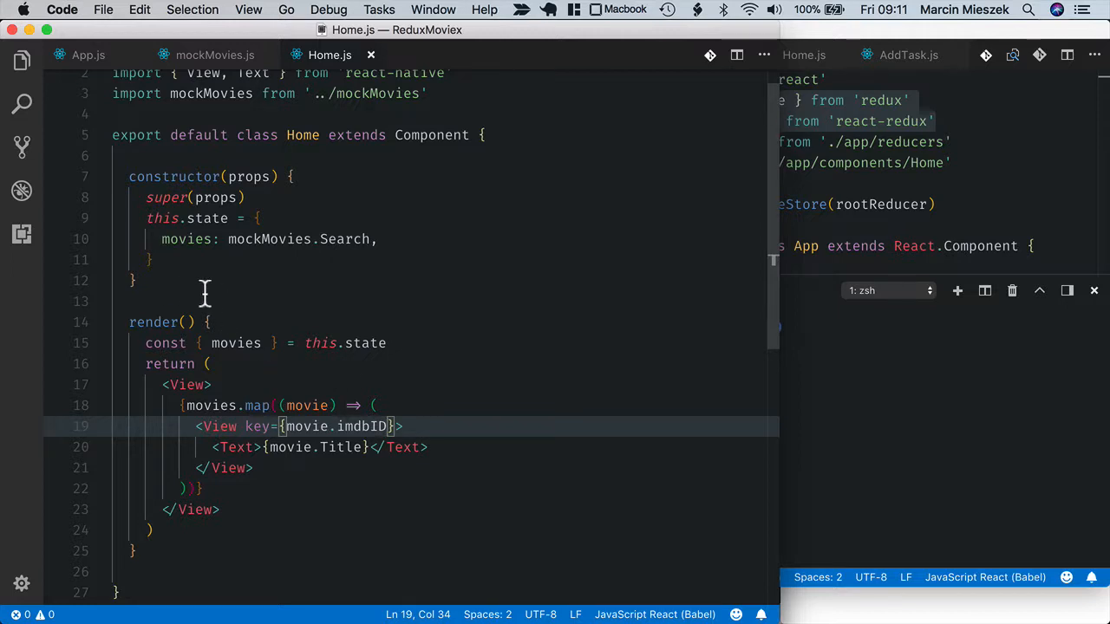
# - Add an empty componentDidMount() method below the constructor in Home.js
pyautogui.click(164, 282)
pyautogui.press('Return')
pyautogui.press('Return')
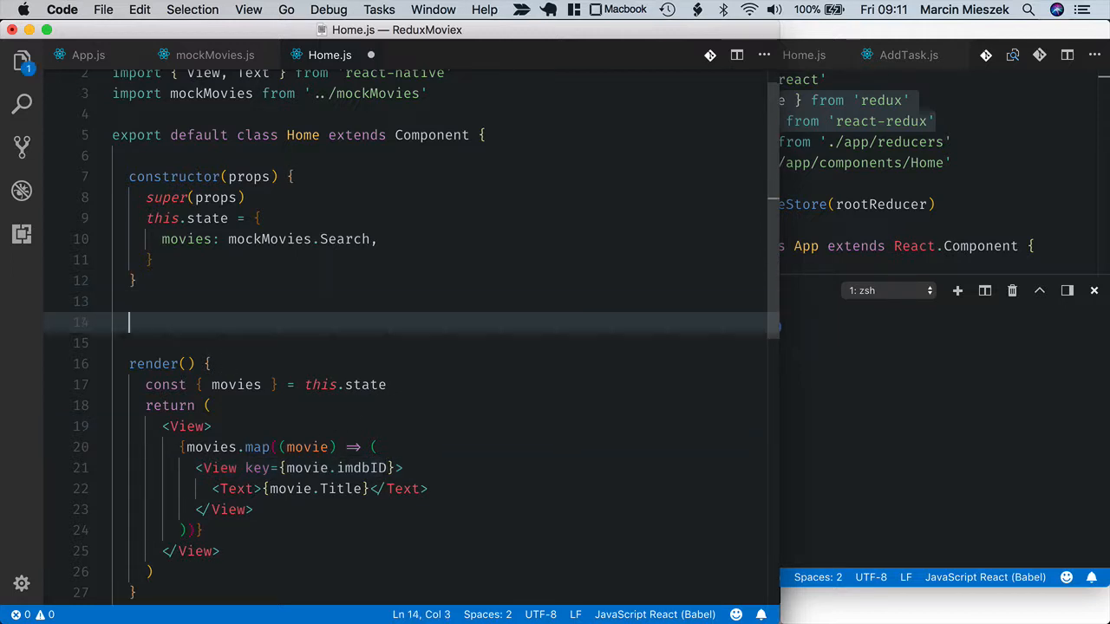
pyautogui.write('compone')
pyautogui.press('Down')
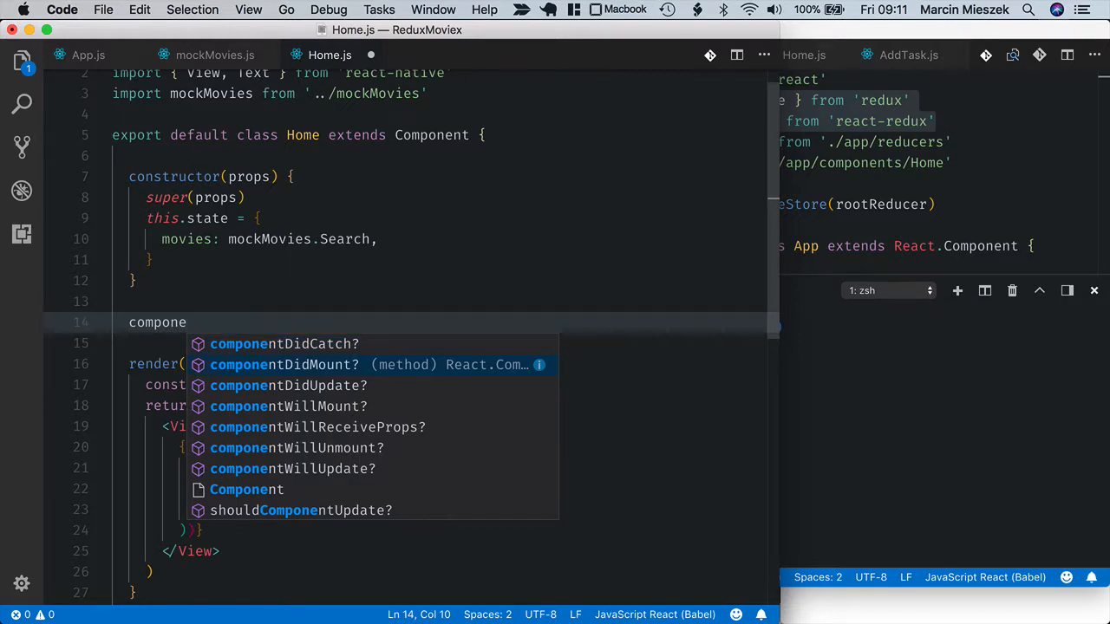
pyautogui.press('Return')
pyautogui.write('() ')
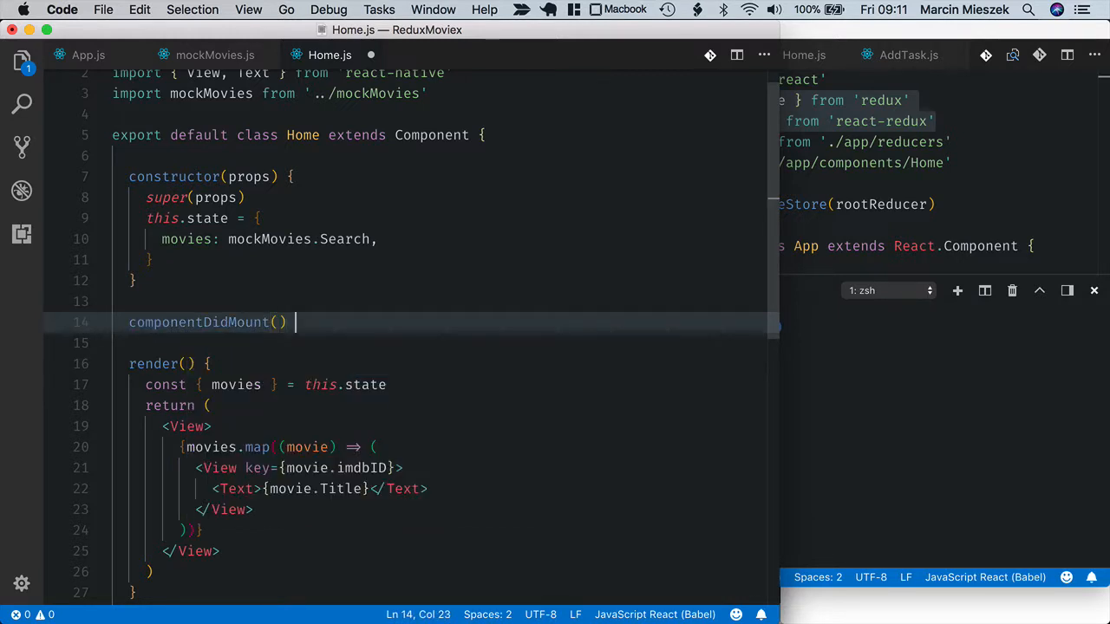
pyautogui.write('{')
pyautogui.press('Return')
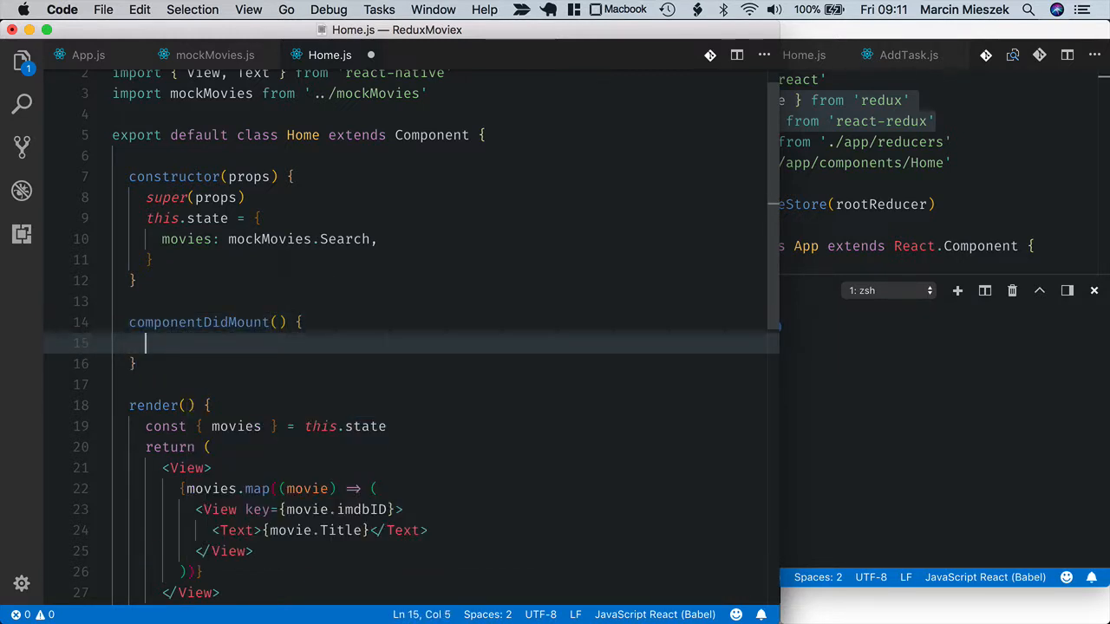
pyautogui.write('con')
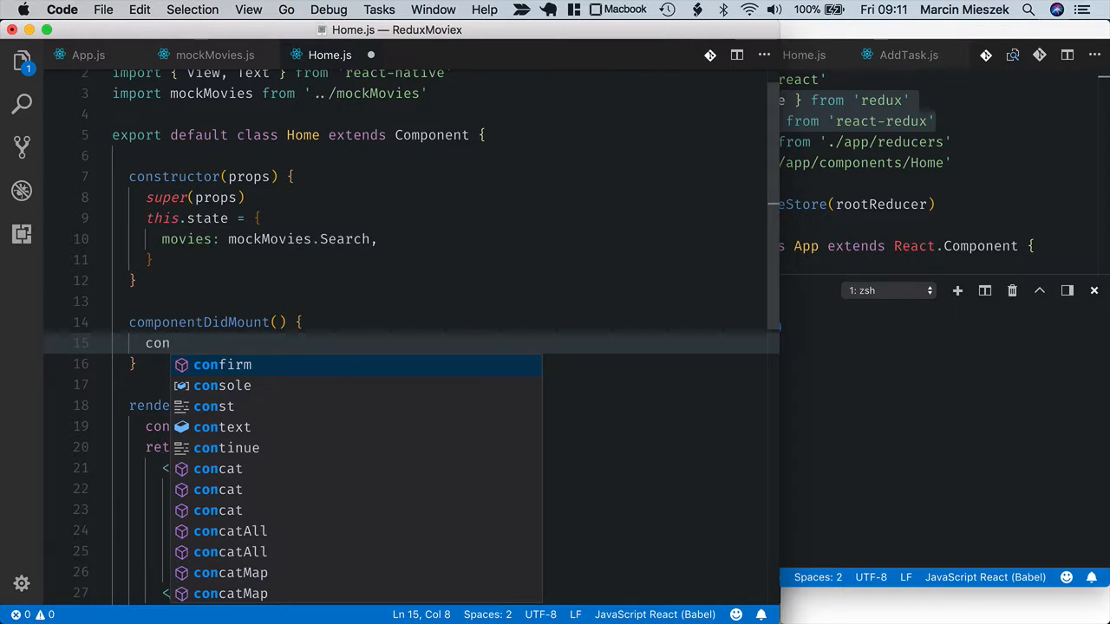
pyautogui.write('t')
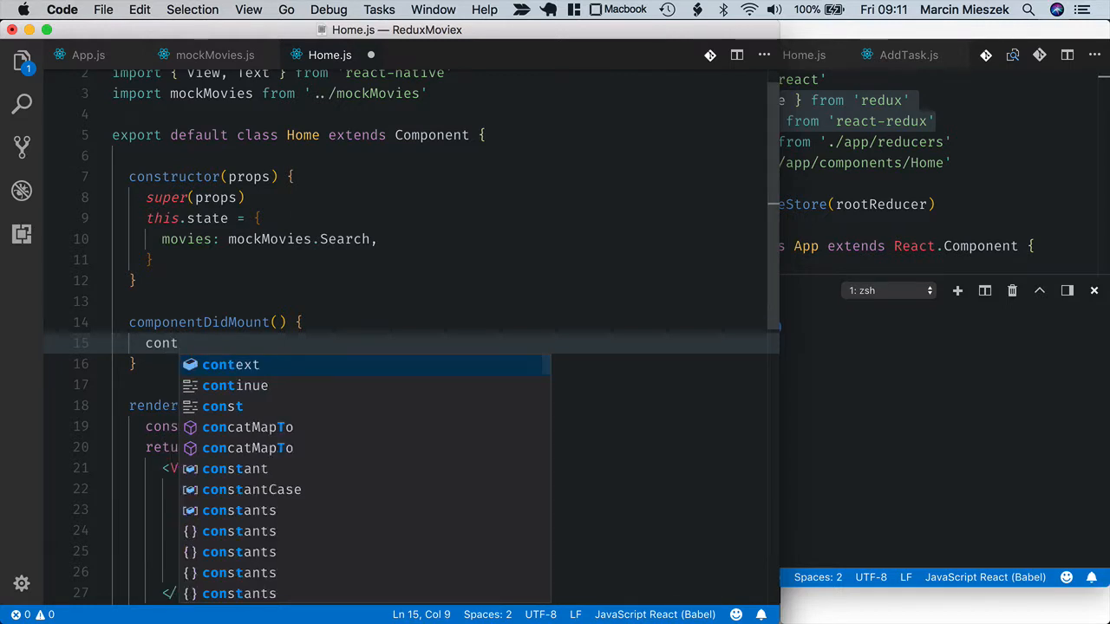
# - Write const response = await fetch(...) with the pasted OMDb Batman search URL
pyautogui.press('BackSpace')
pyautogui.write('st response')
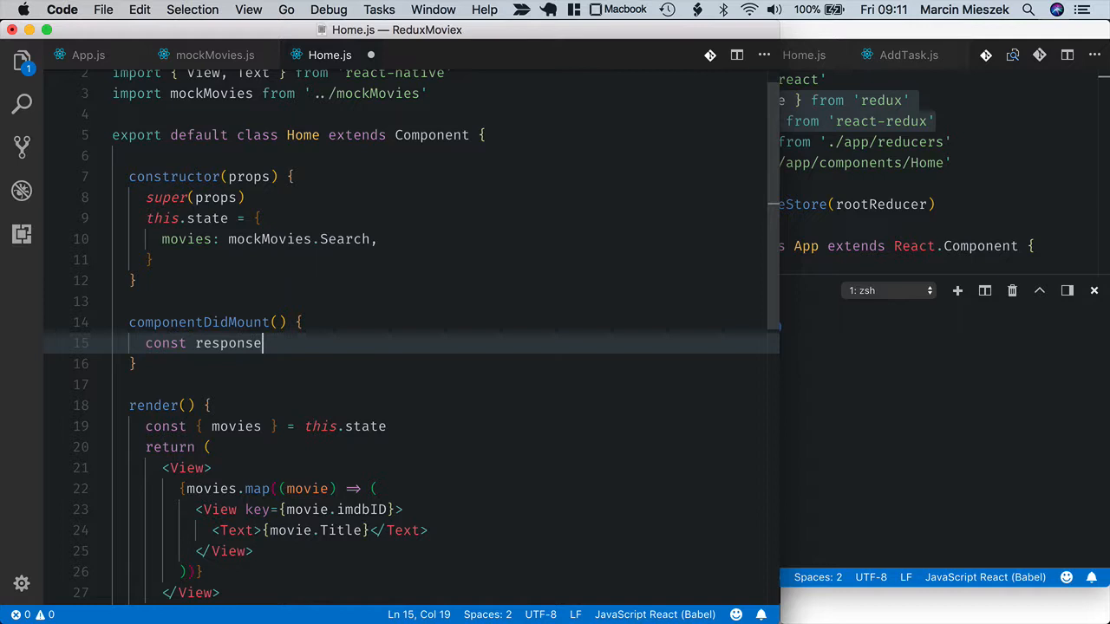
pyautogui.write(' = ')
pyautogui.write('aw')
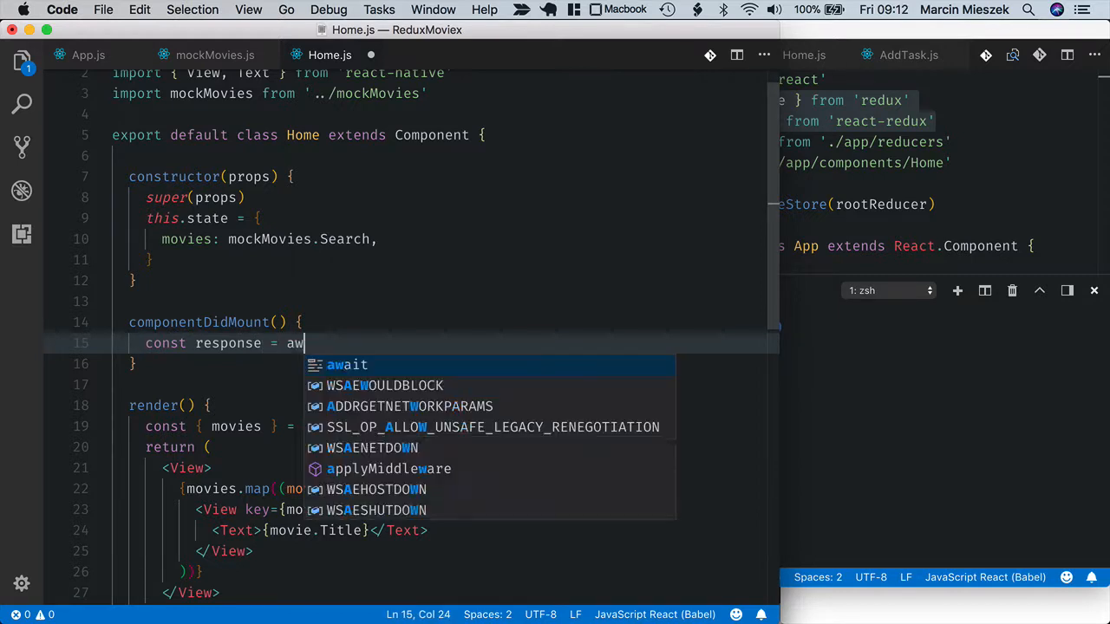
pyautogui.write('ait fetch')
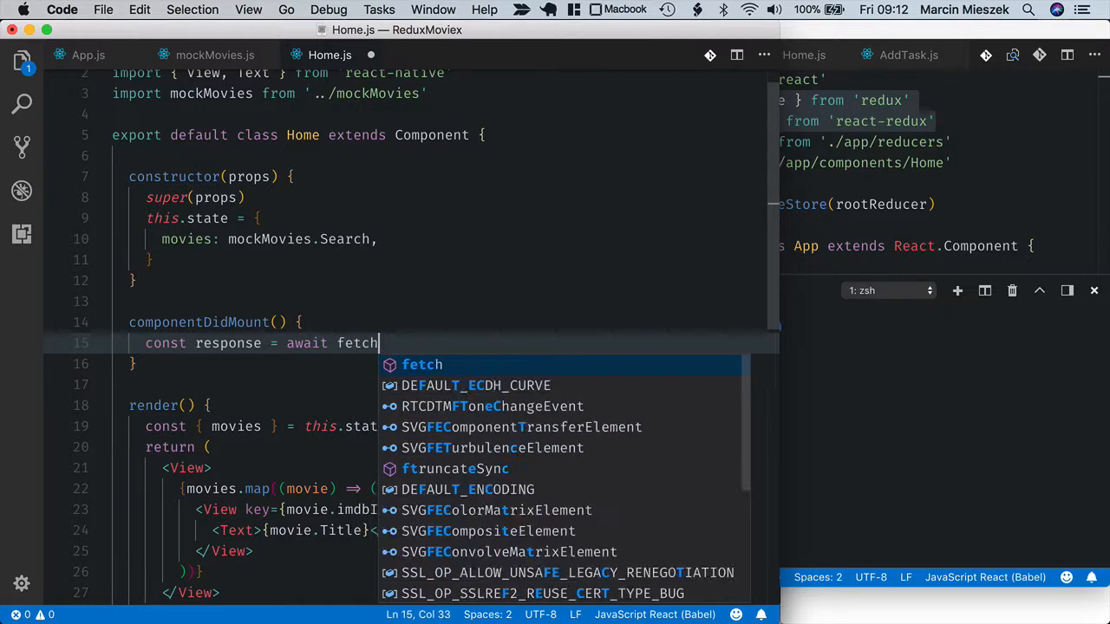
pyautogui.write("('")
pyautogui.press('super+v')
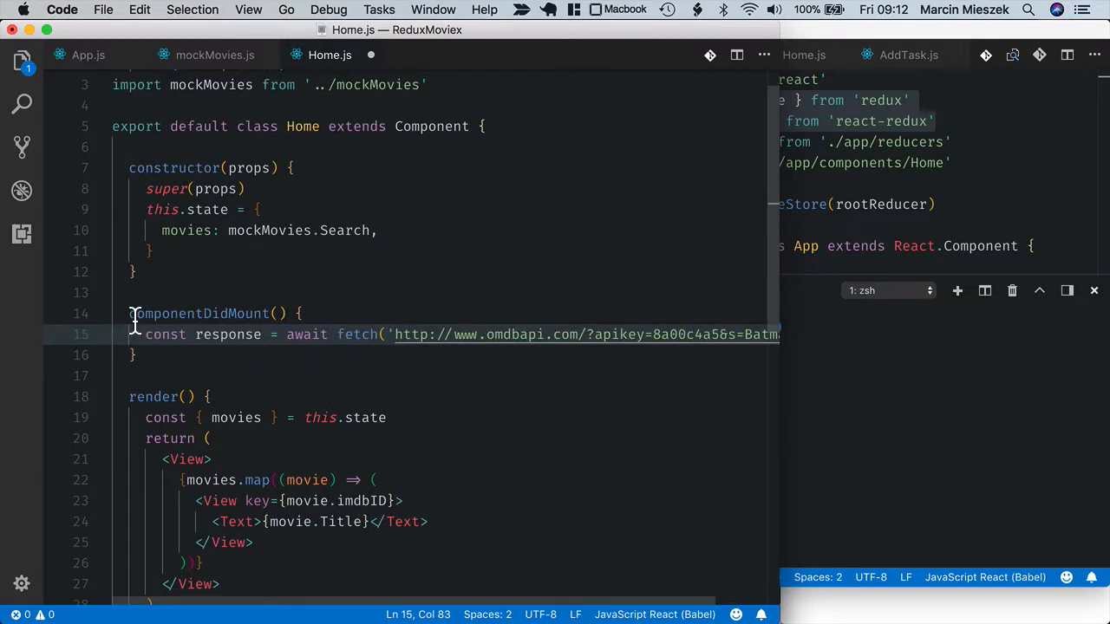
pyautogui.click(131, 314)
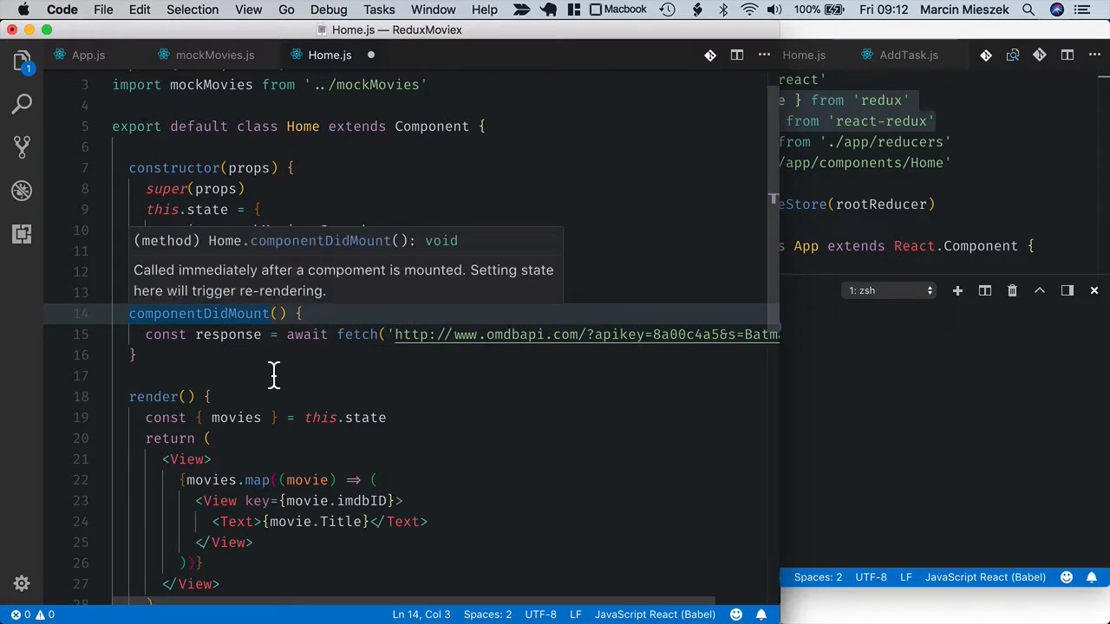
pyautogui.write('as')
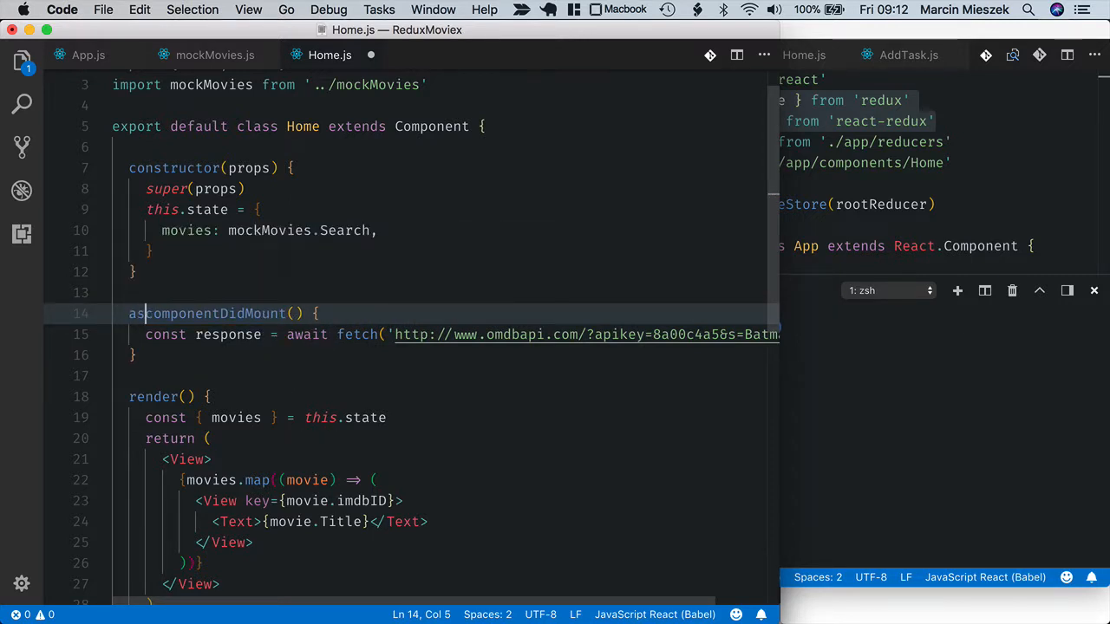
pyautogui.write('ync')
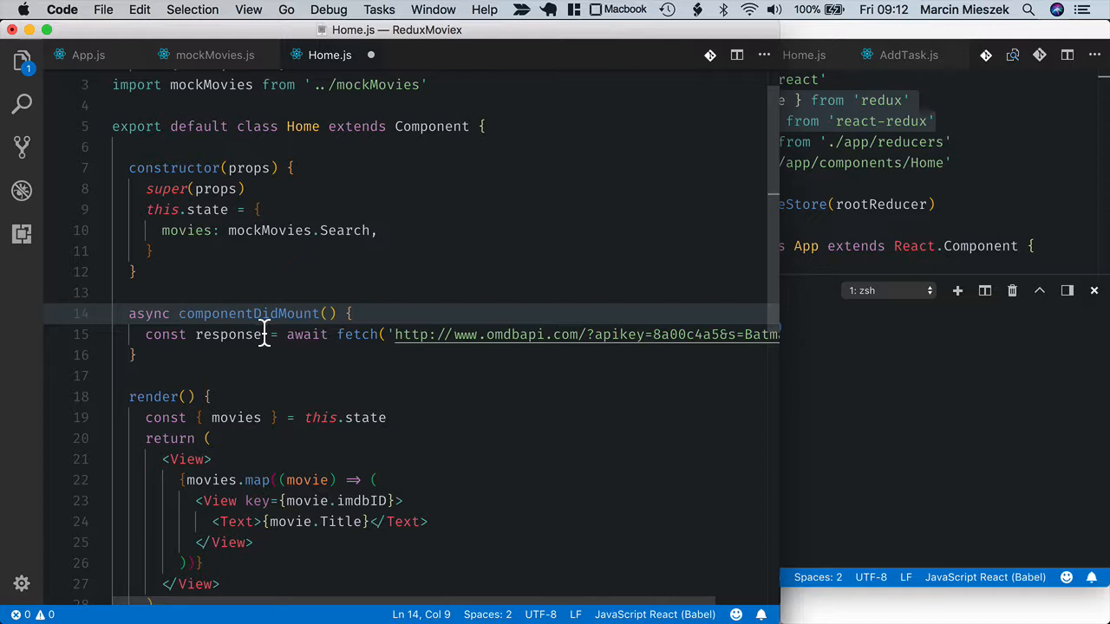
# - Await response.json() into data and setState movies to data.Search
pyautogui.click(237, 334)
pyautogui.press('super+Right')
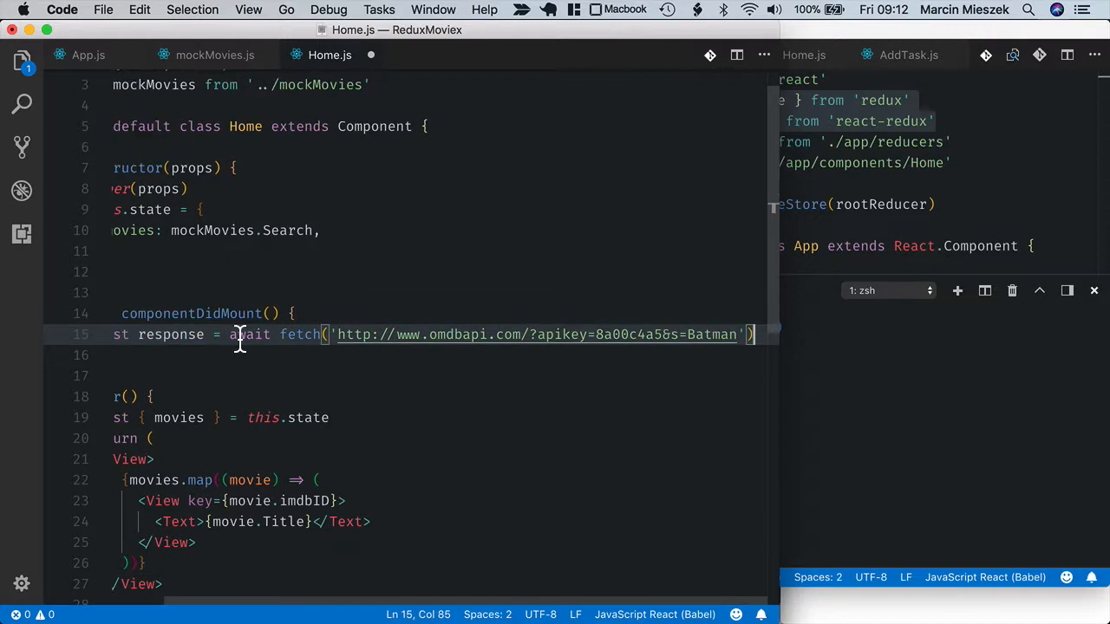
pyautogui.press('Return')
pyautogui.write('con')
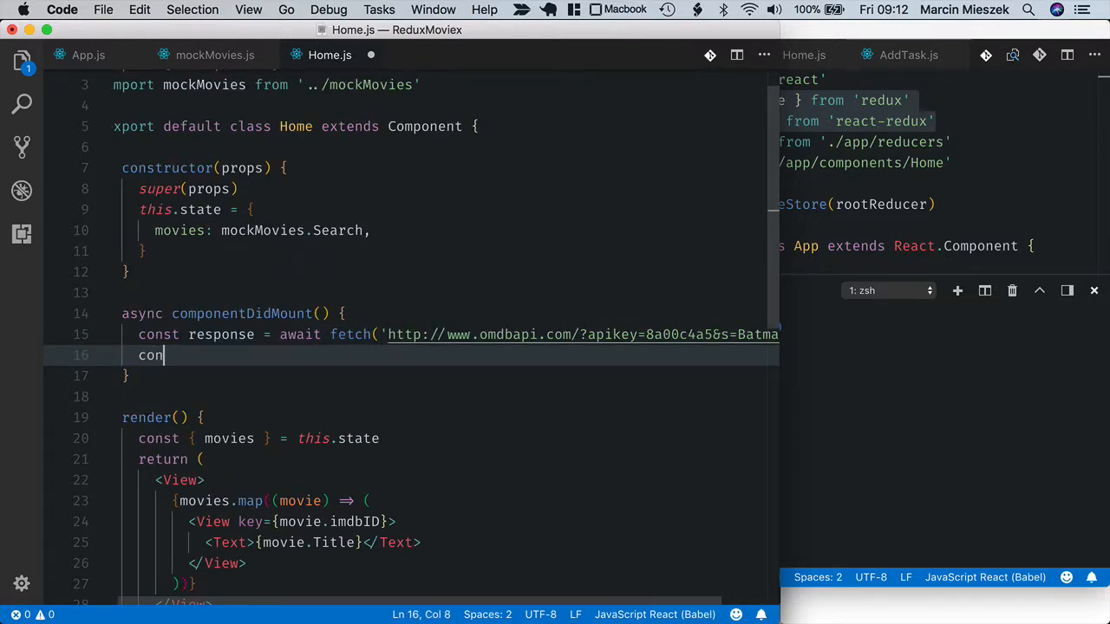
pyautogui.write('st d')
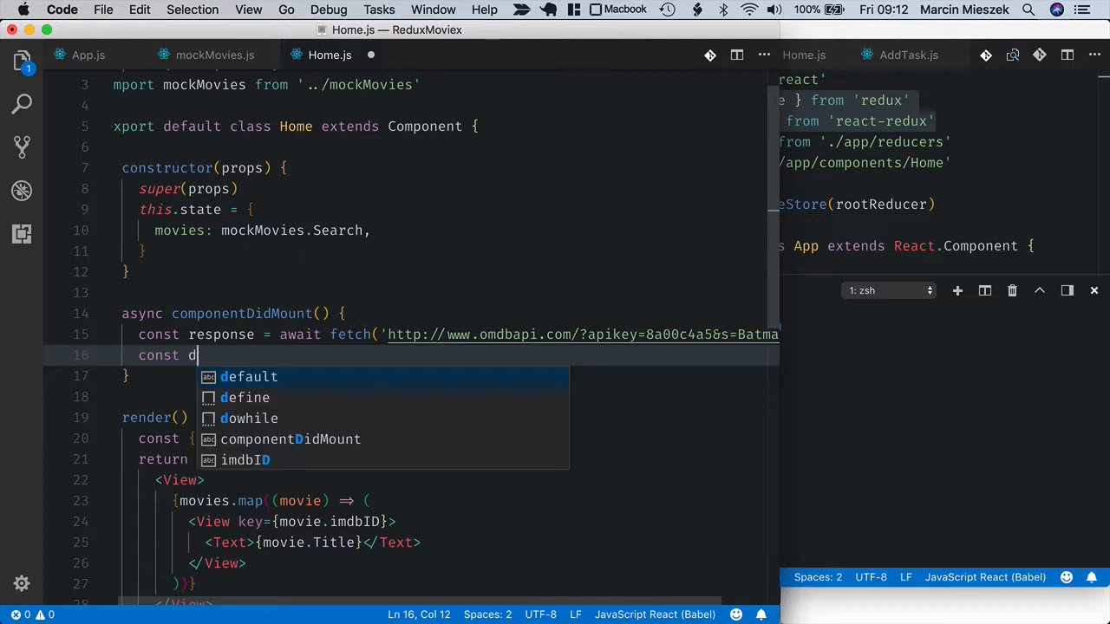
pyautogui.write('ata')
pyautogui.press('Escape')
pyautogui.write(' =')
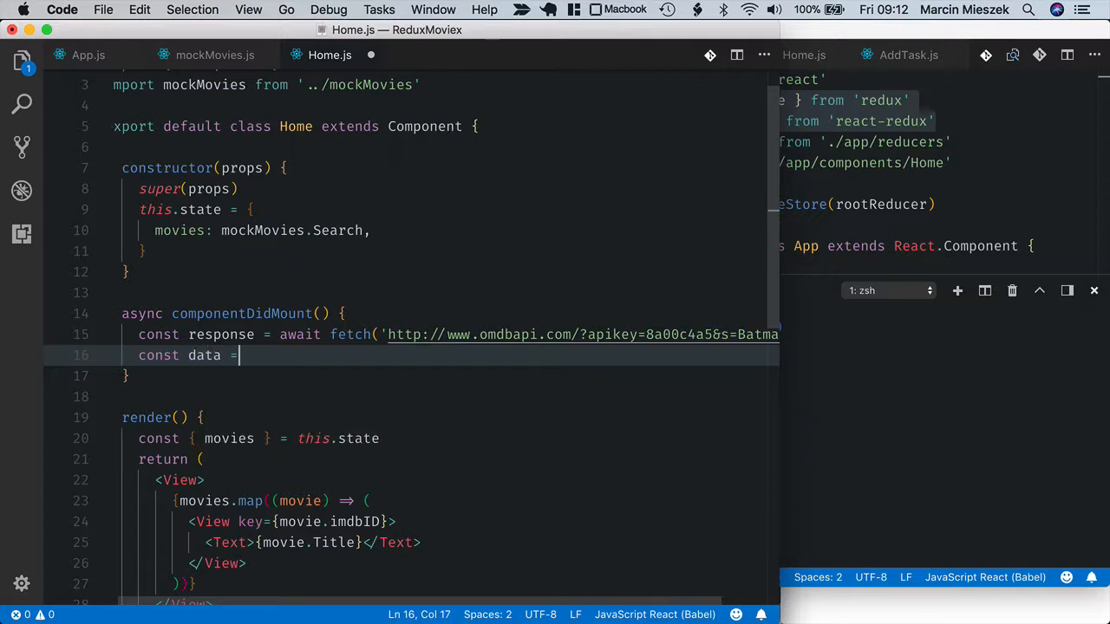
pyautogui.write(' await ')
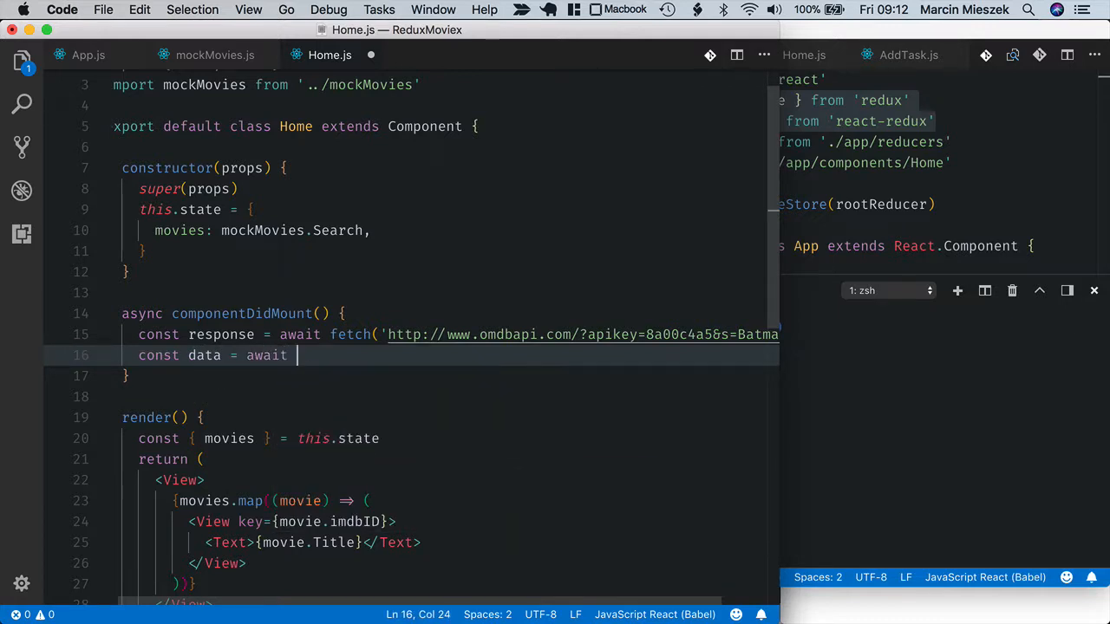
pyautogui.write('respo')
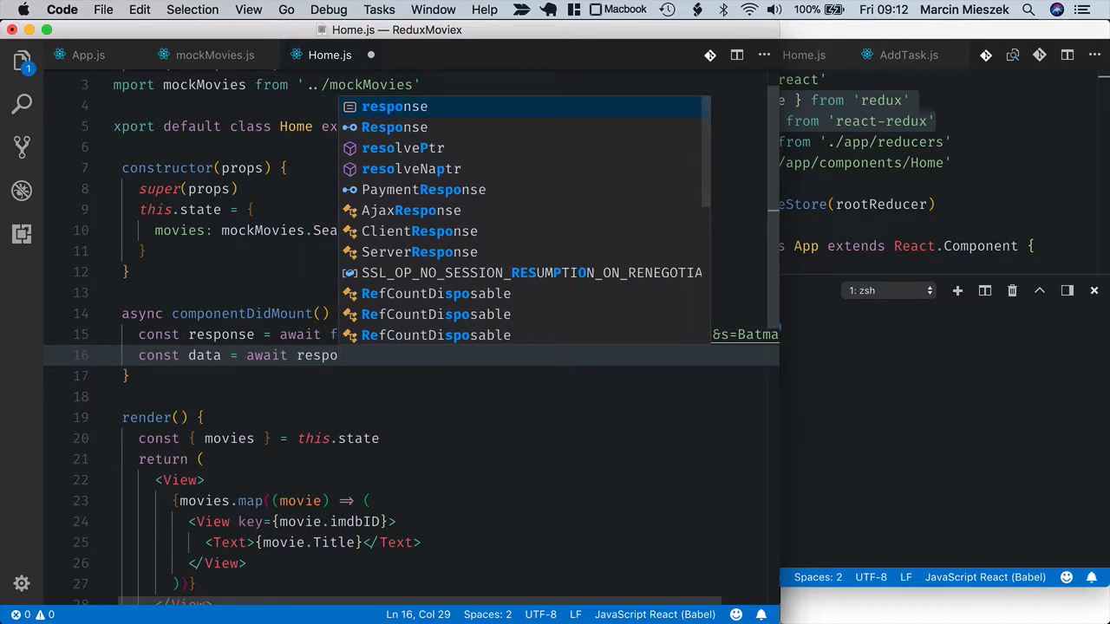
pyautogui.write('nse.json()')
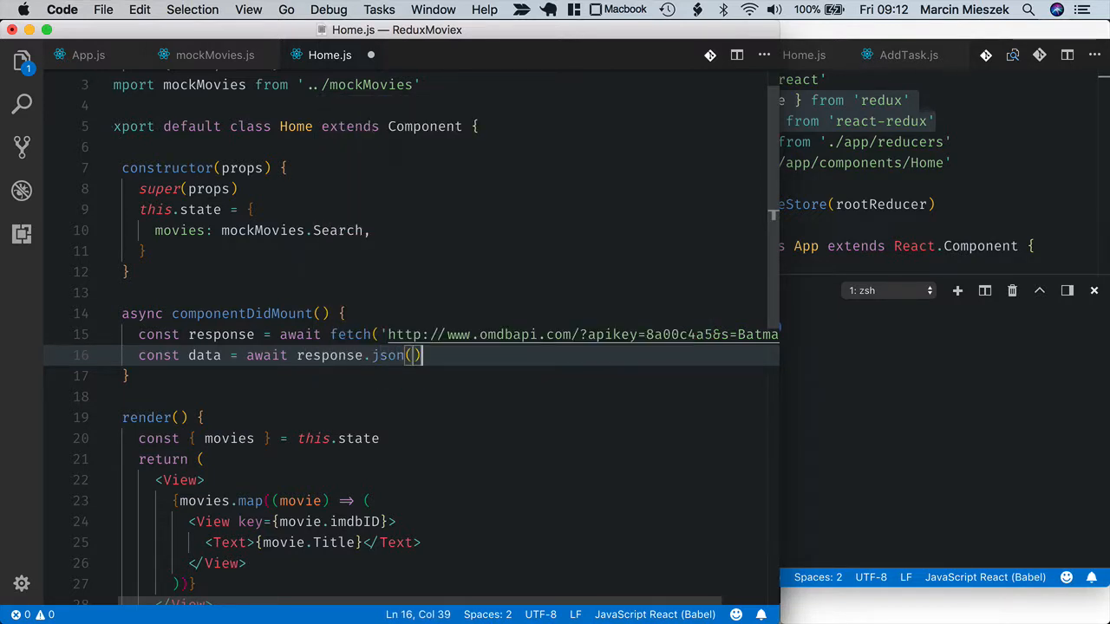
pyautogui.press('Return')
pyautogui.write('this')
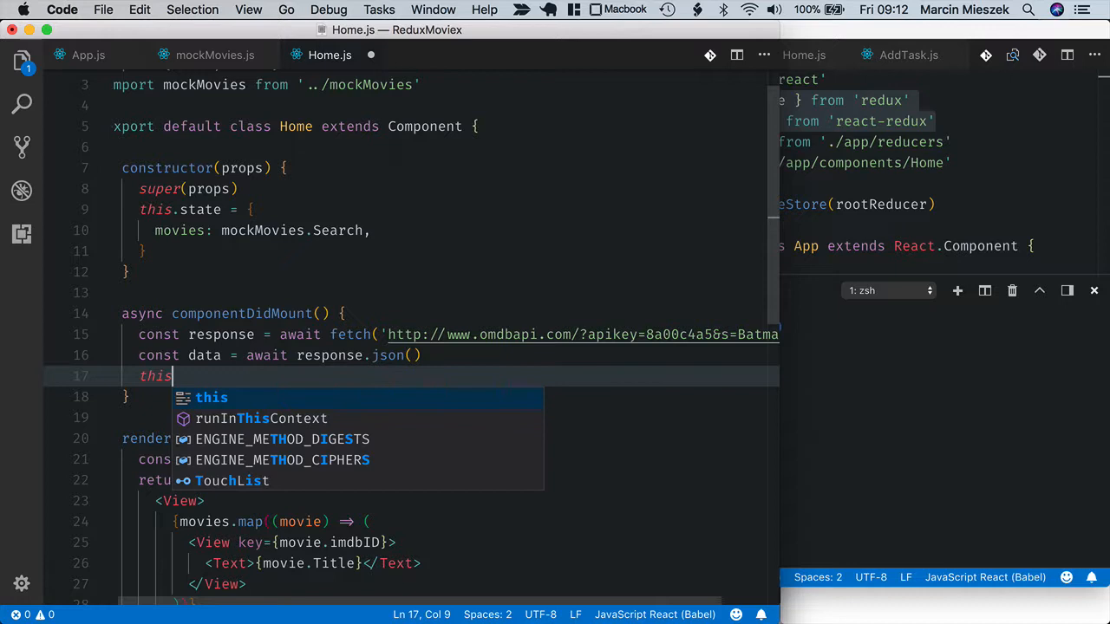
pyautogui.write('.setS')
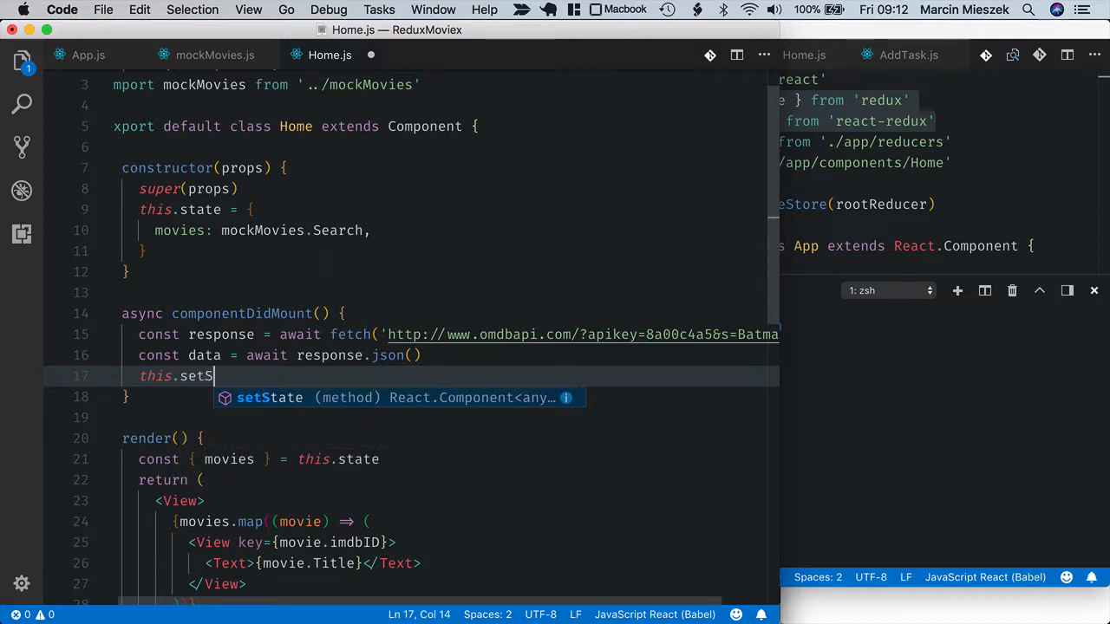
pyautogui.write('tate(')
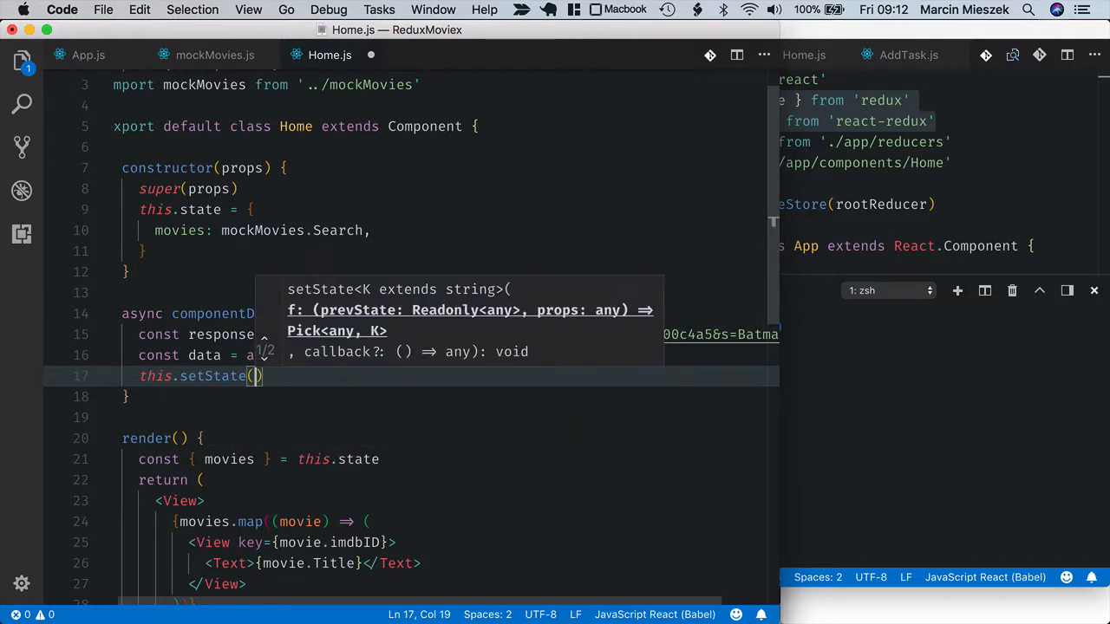
pyautogui.write('{ ')
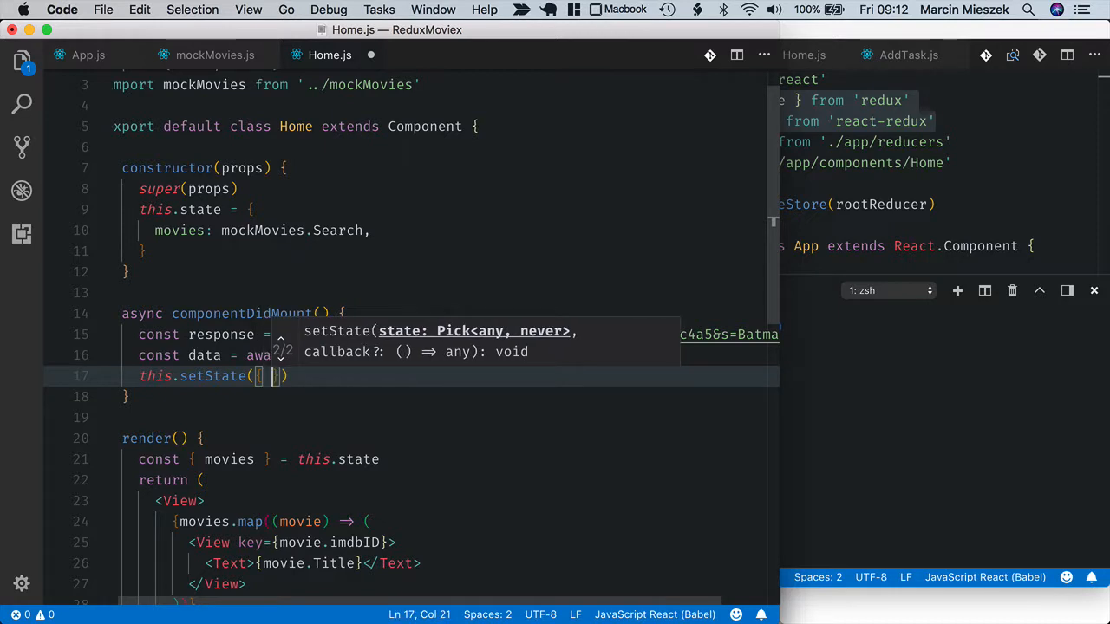
pyautogui.write('movies')
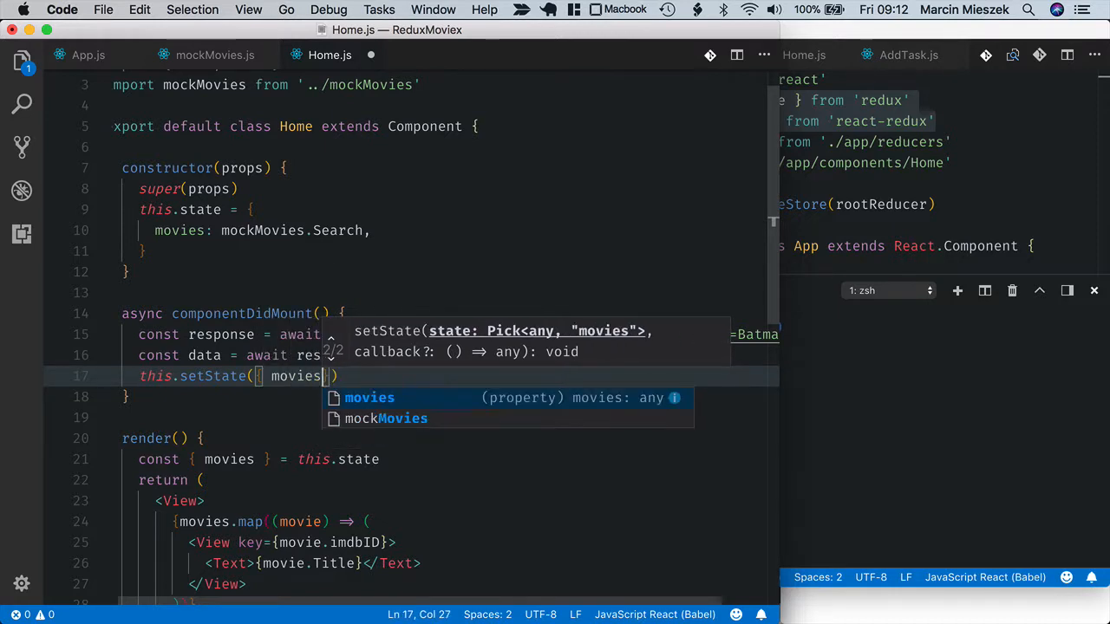
pyautogui.write(': data')
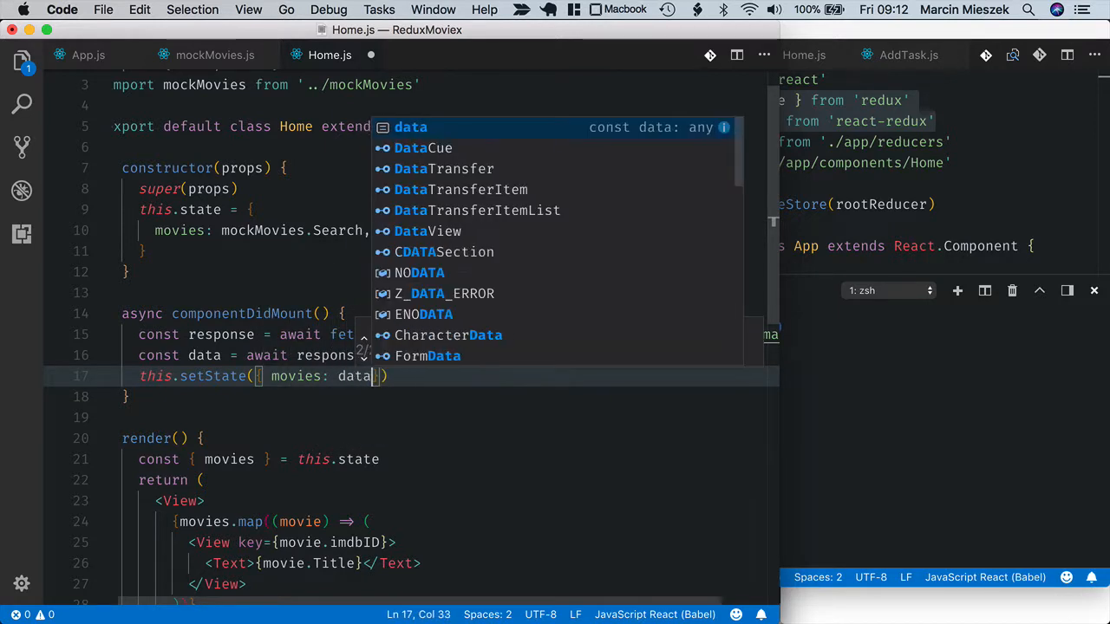
pyautogui.write('.Searc')
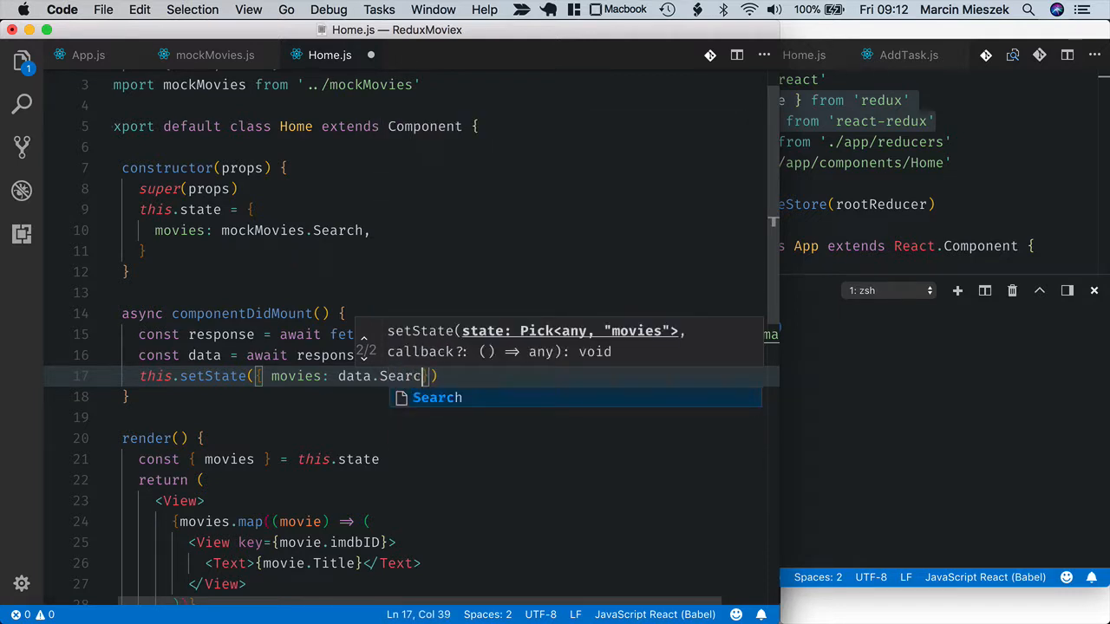
pyautogui.write('h')
# - Replace mockMovies.Search with an empty array initial state, save, and show the simulator
pyautogui.press('cmd+s')
pyautogui.scroll(-1, 371, 214)
pyautogui.moveTo(362, 213); pyautogui.dragTo(223, 217)
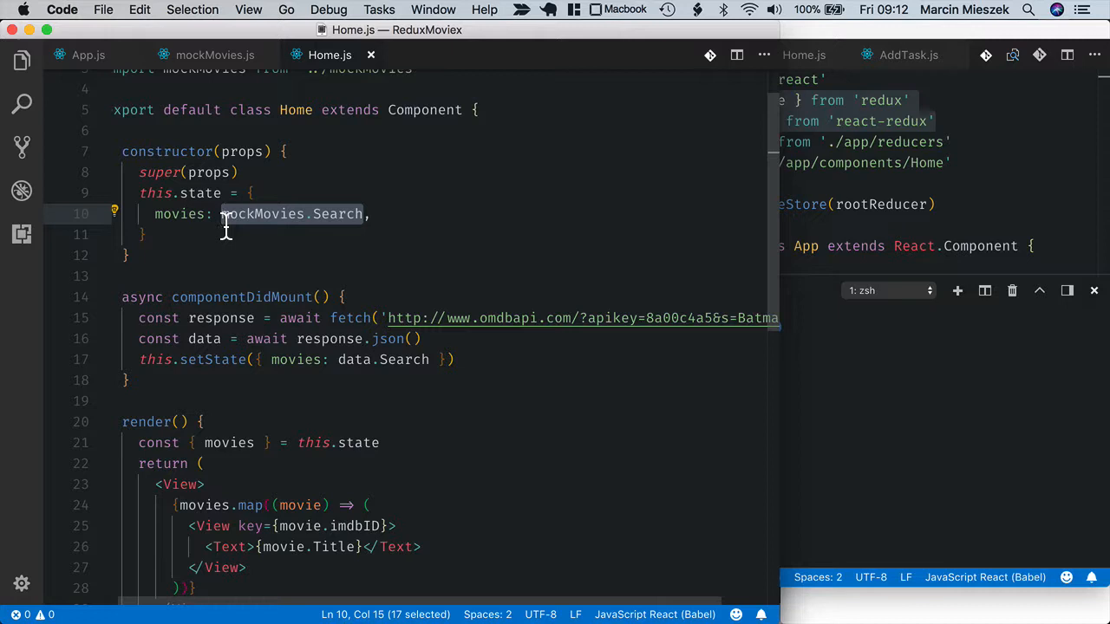
pyautogui.write('[] ,')
pyautogui.press('Left')
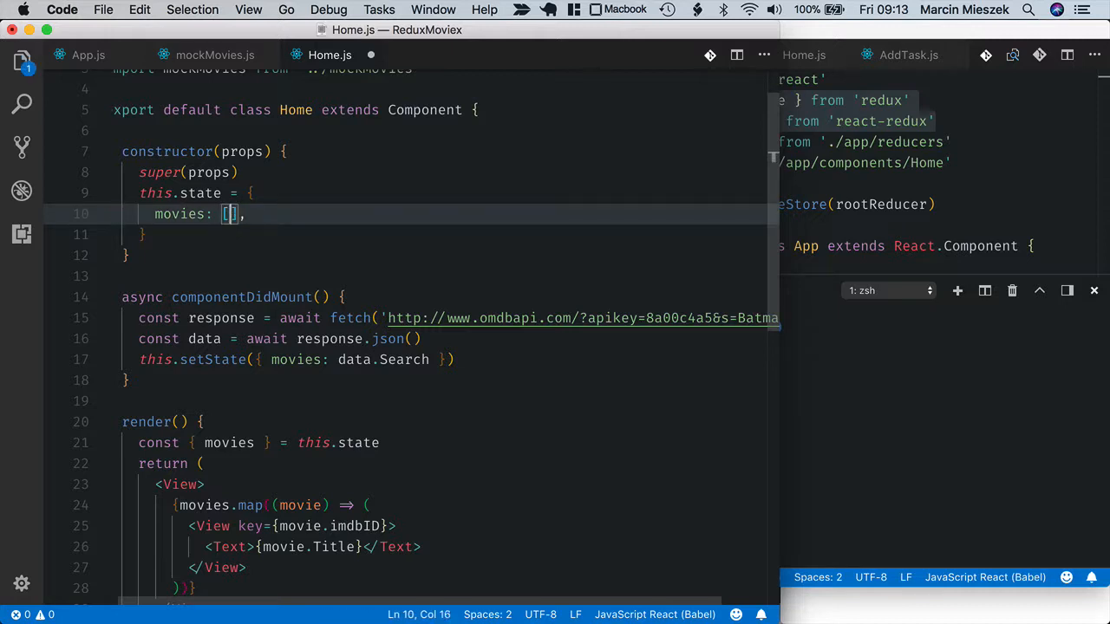
pyautogui.press('cmd+s')
pyautogui.press('super+Tab')
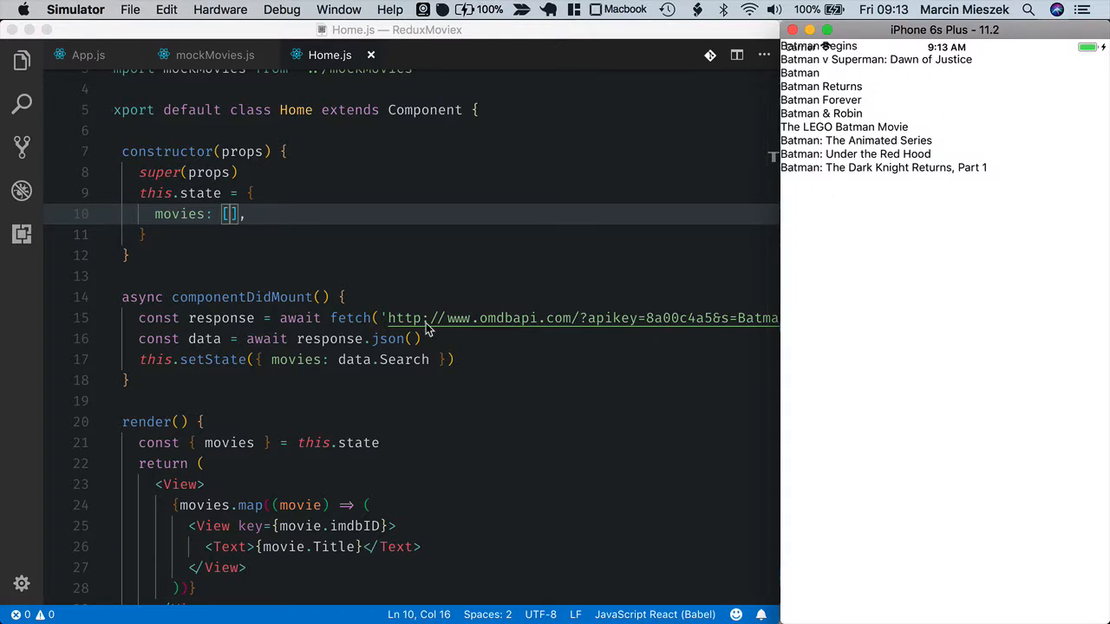
pyautogui.scroll(-4, 588, 321)
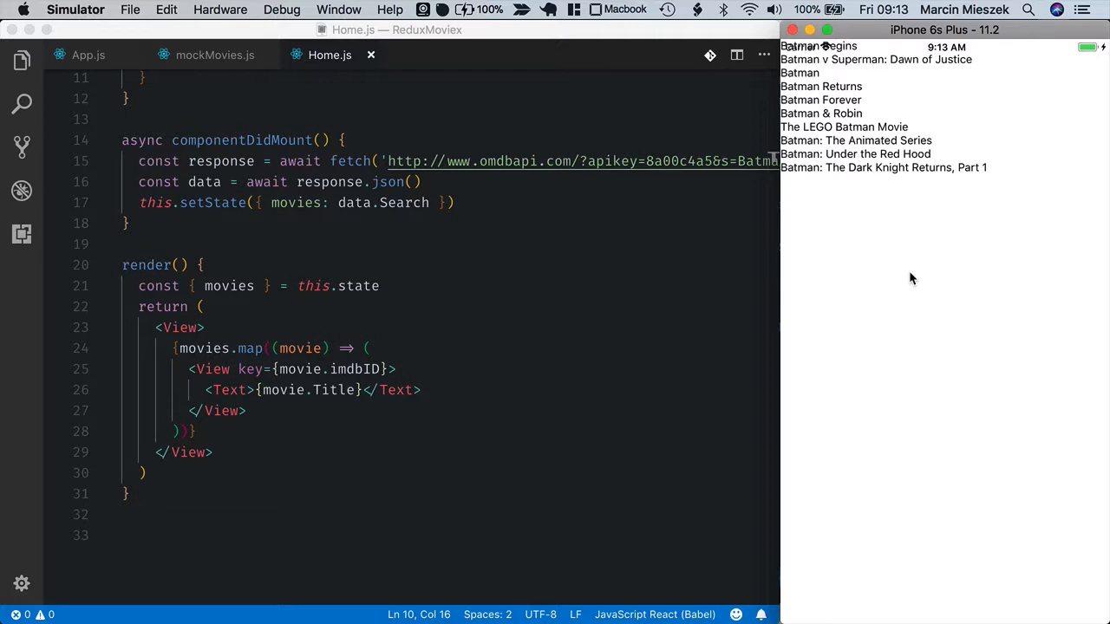
pyautogui.scroll(5, 634, 277)
# - Import FlatList and add a multi-line <FlatList> element inside the outer View
pyautogui.click(599, 198)
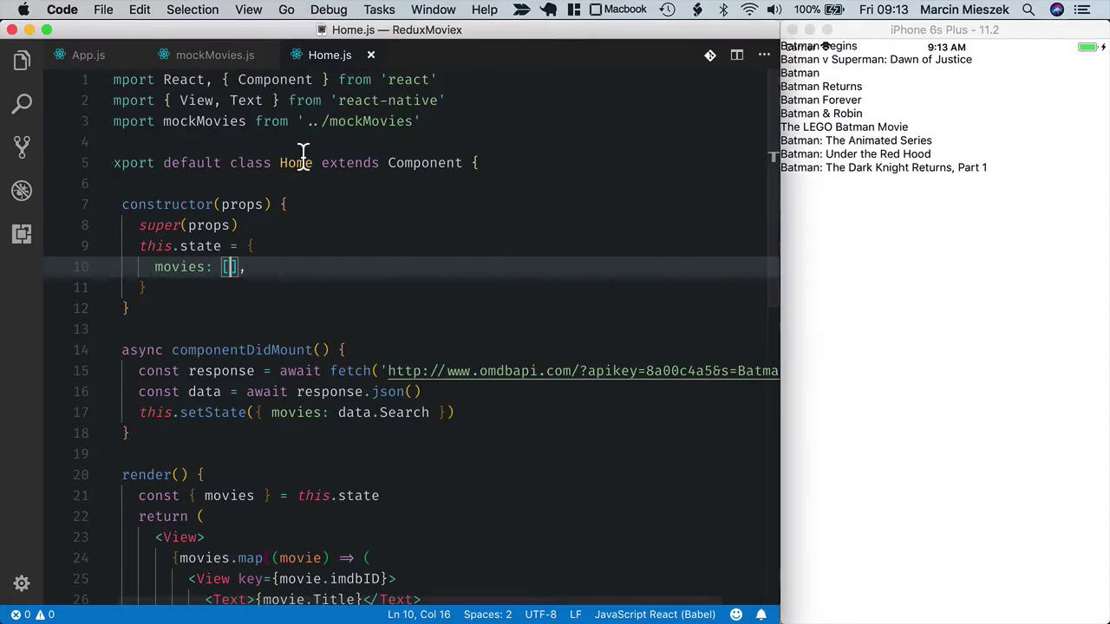
pyautogui.click(265, 102)
pyautogui.write(', Fl')
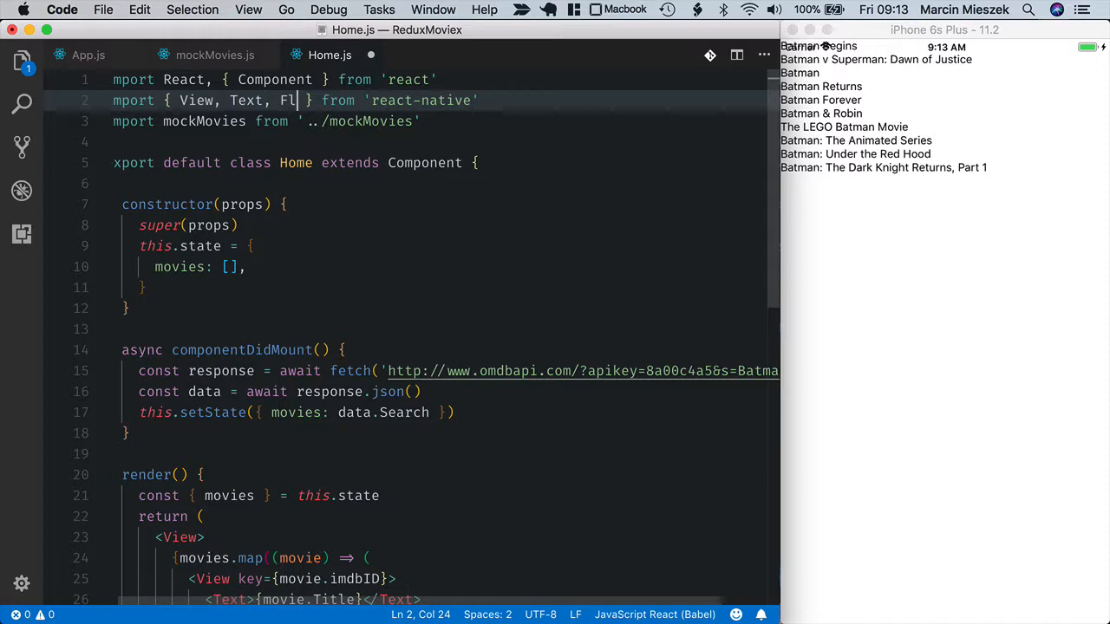
pyautogui.write('atList')
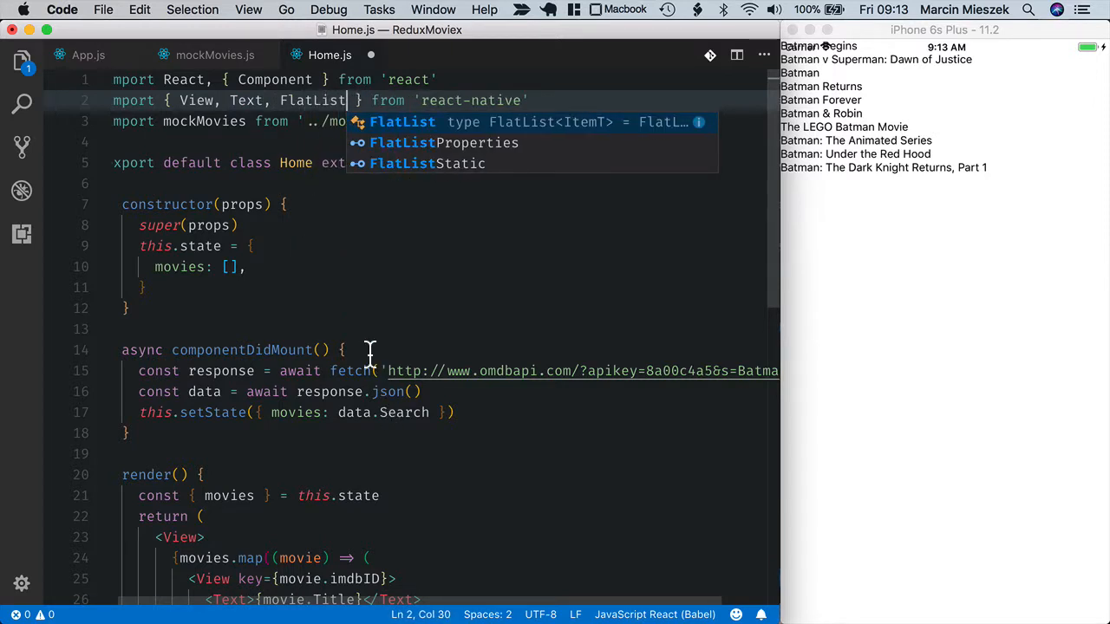
pyautogui.scroll(-3, 369, 351)
pyautogui.scroll(-5, 371, 330)
pyautogui.scroll(1, 347, 330)
pyautogui.click(272, 318)
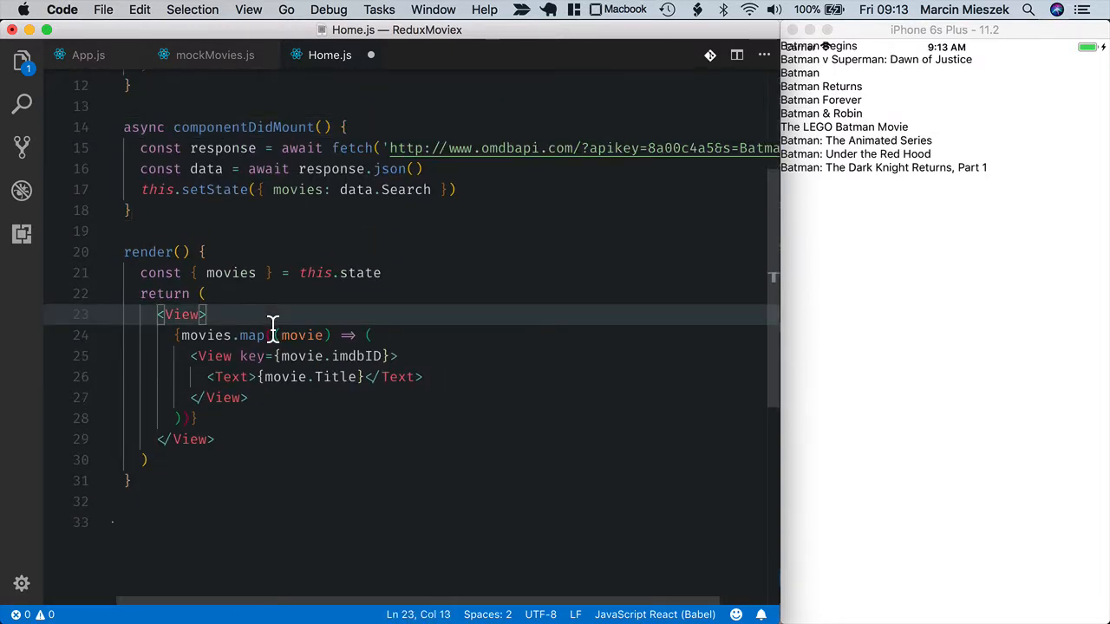
pyautogui.press('Return')
pyautogui.write('<F')
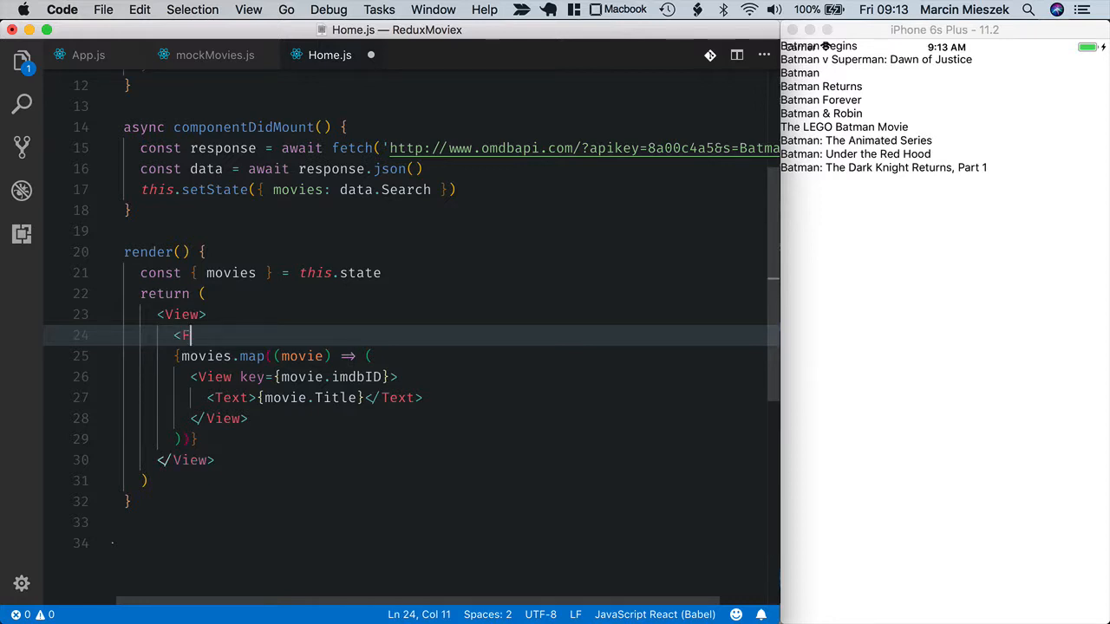
pyautogui.write('latList /')
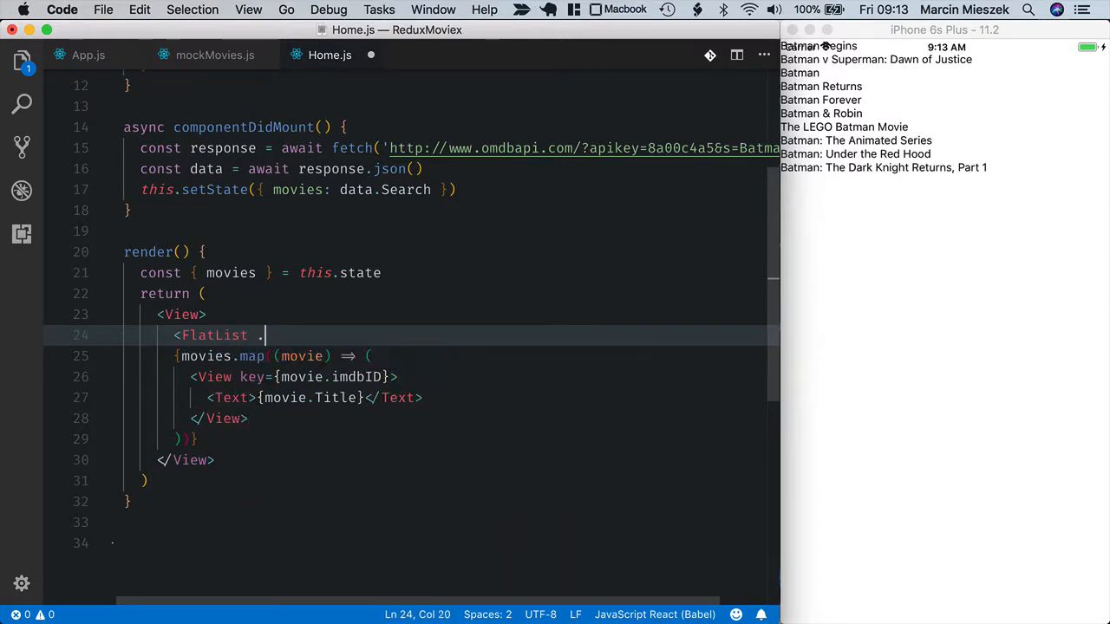
pyautogui.write('>')
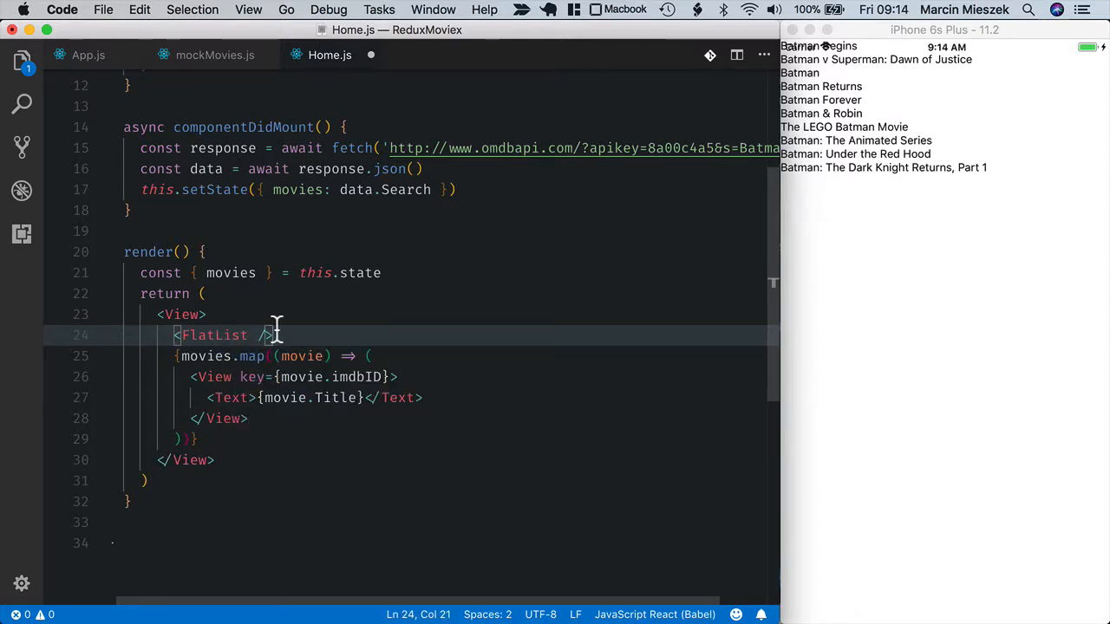
pyautogui.click(258, 335)
pyautogui.press('Return')
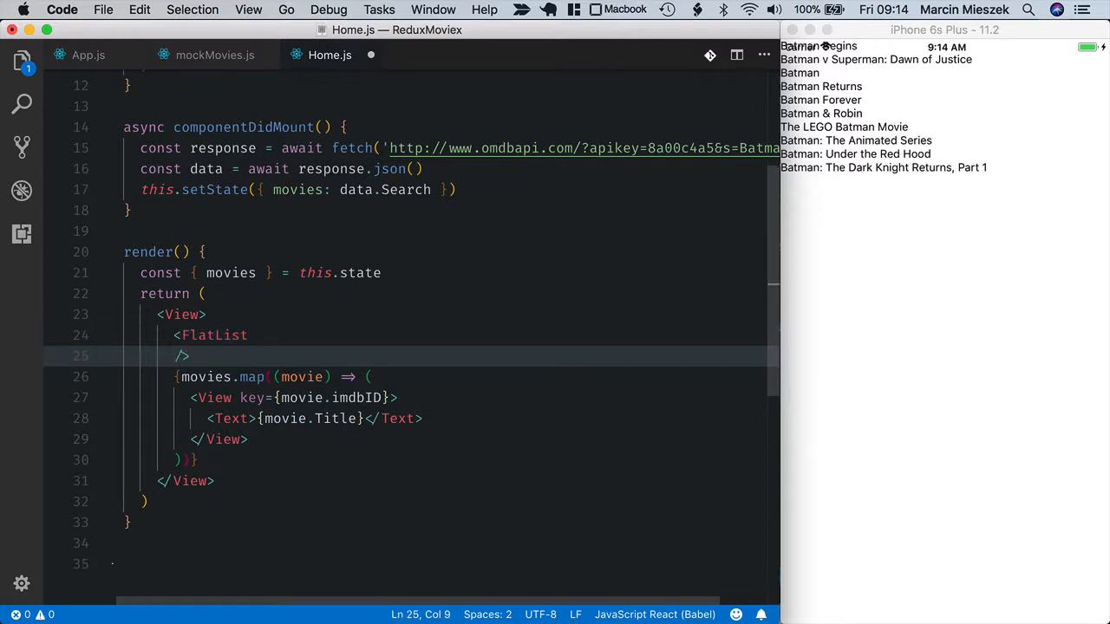
pyautogui.press('Return')
pyautogui.press('Up')
pyautogui.press('Tab')
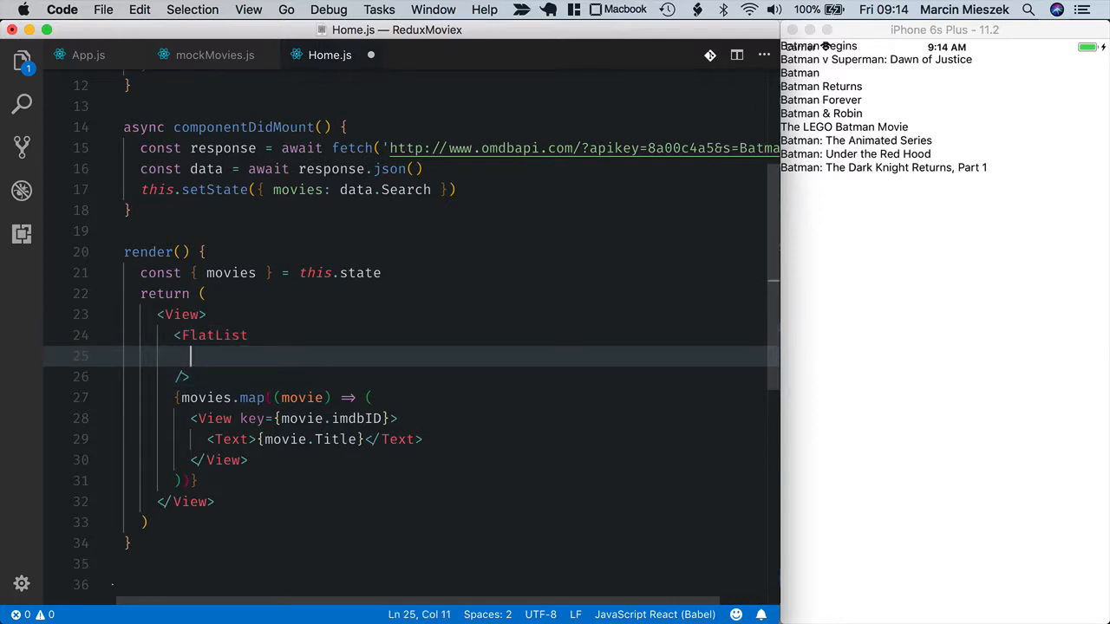
pyautogui.write('data')
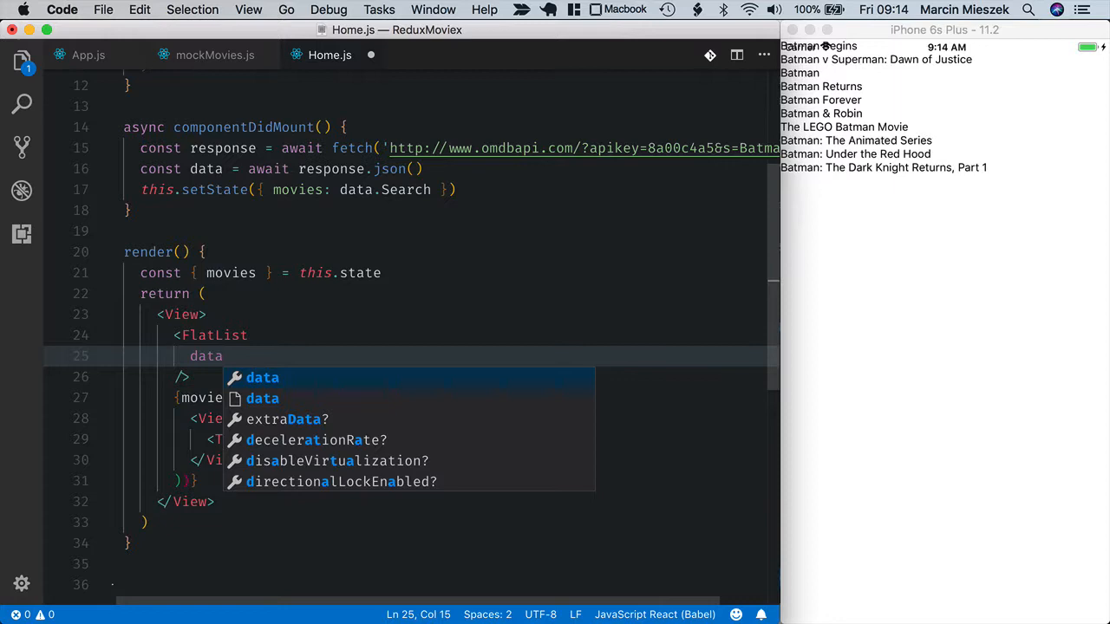
pyautogui.write('={}')
# - Give the FlatList data={movies} and a renderItem callback destructuring item as movie
pyautogui.press('Left')
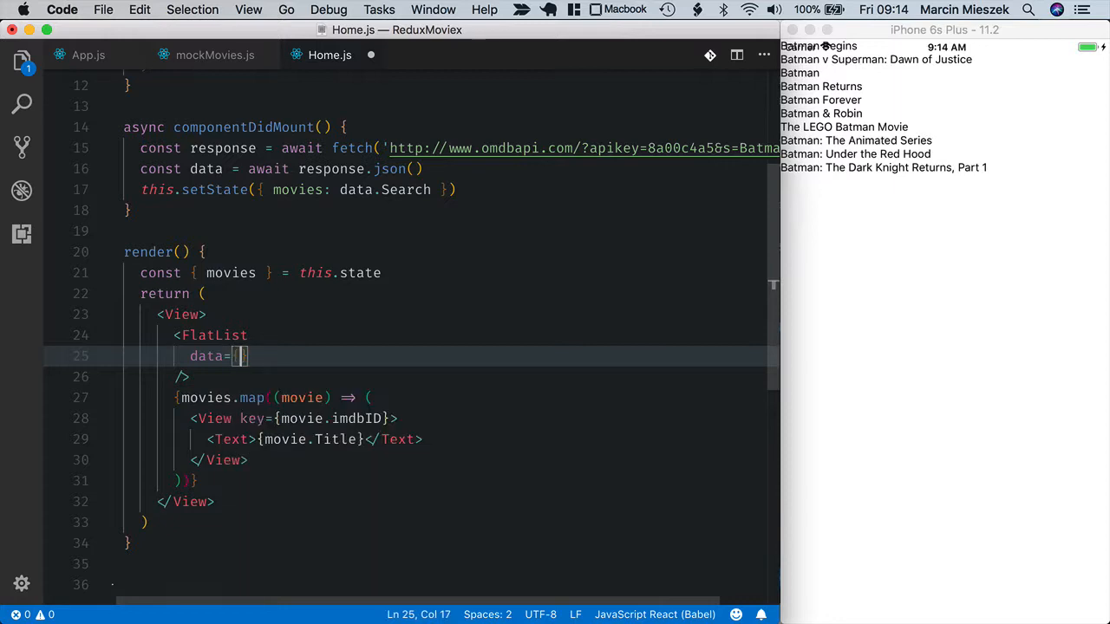
pyautogui.write('movies')
pyautogui.press('Right')
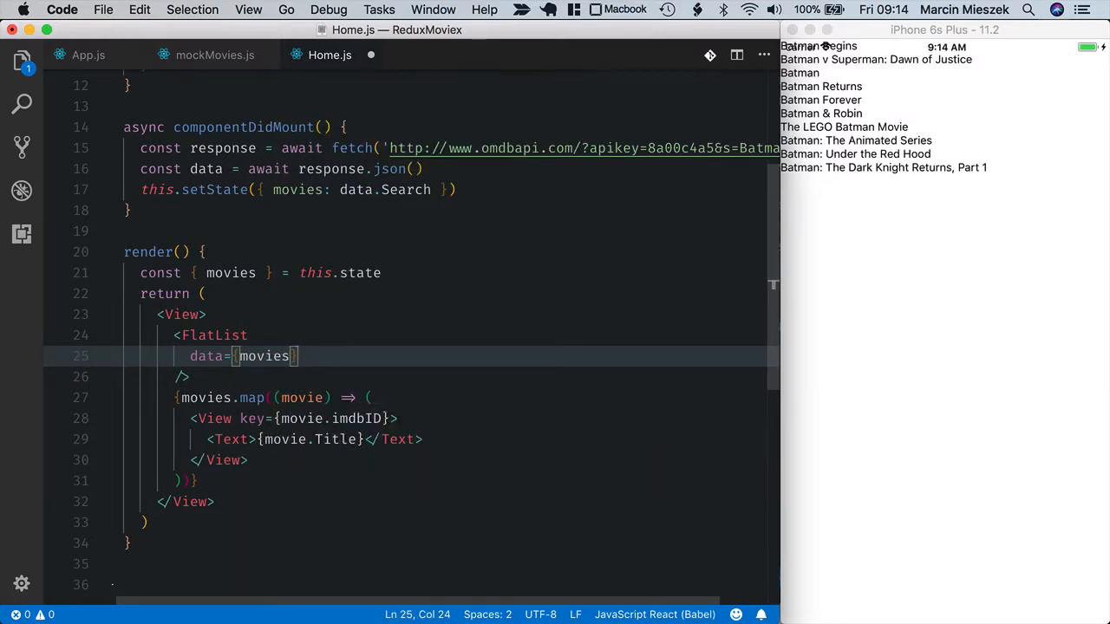
pyautogui.press('Return')
pyautogui.write('renderI')
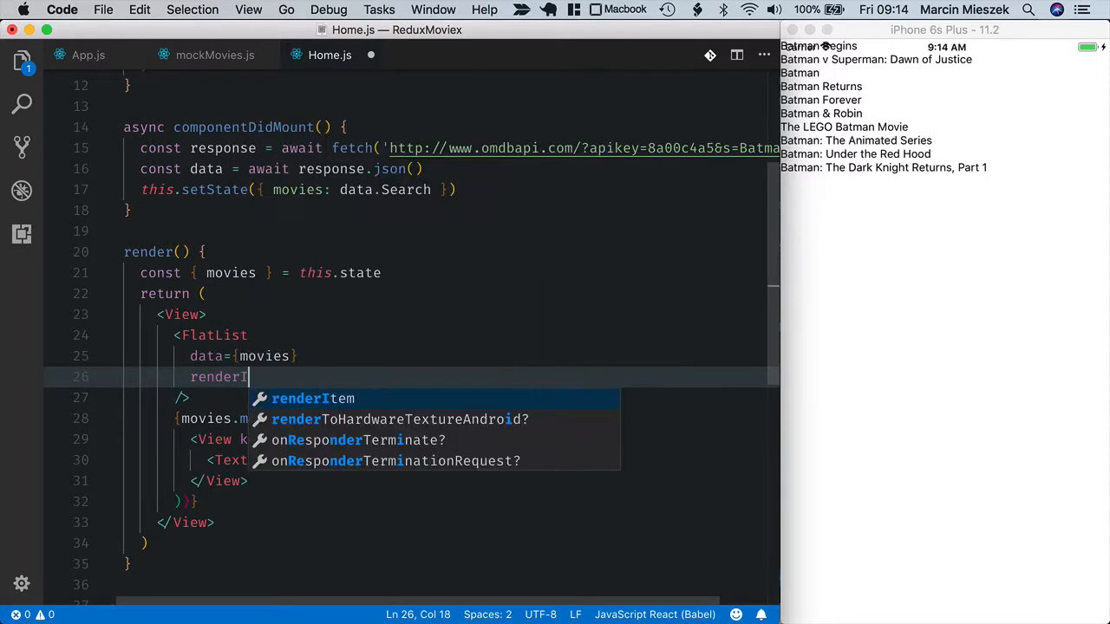
pyautogui.write('tem')
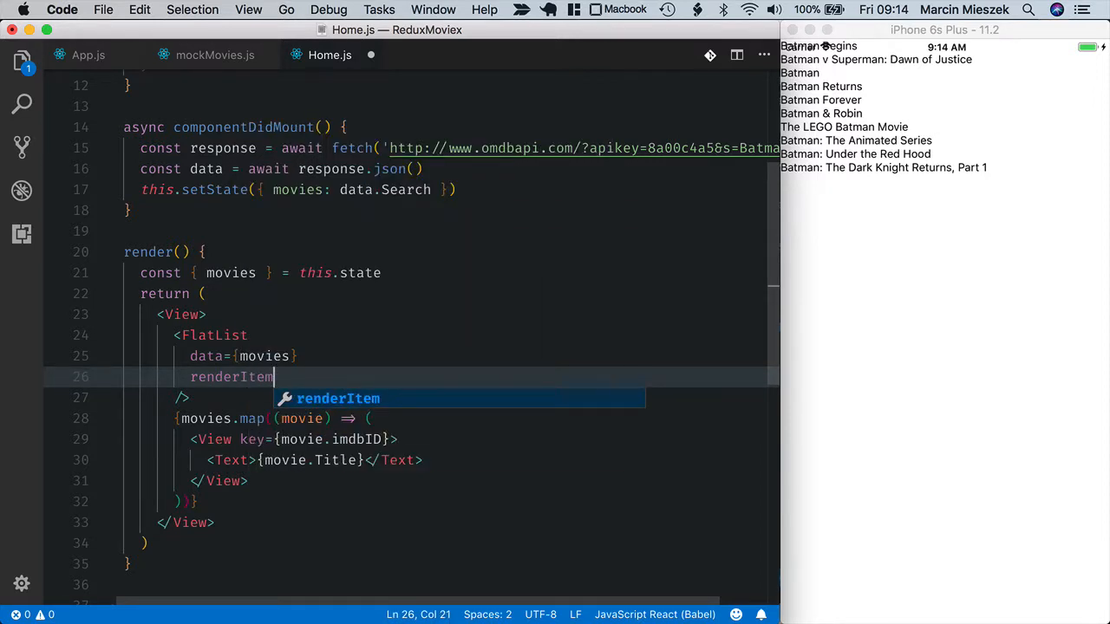
pyautogui.write('=')
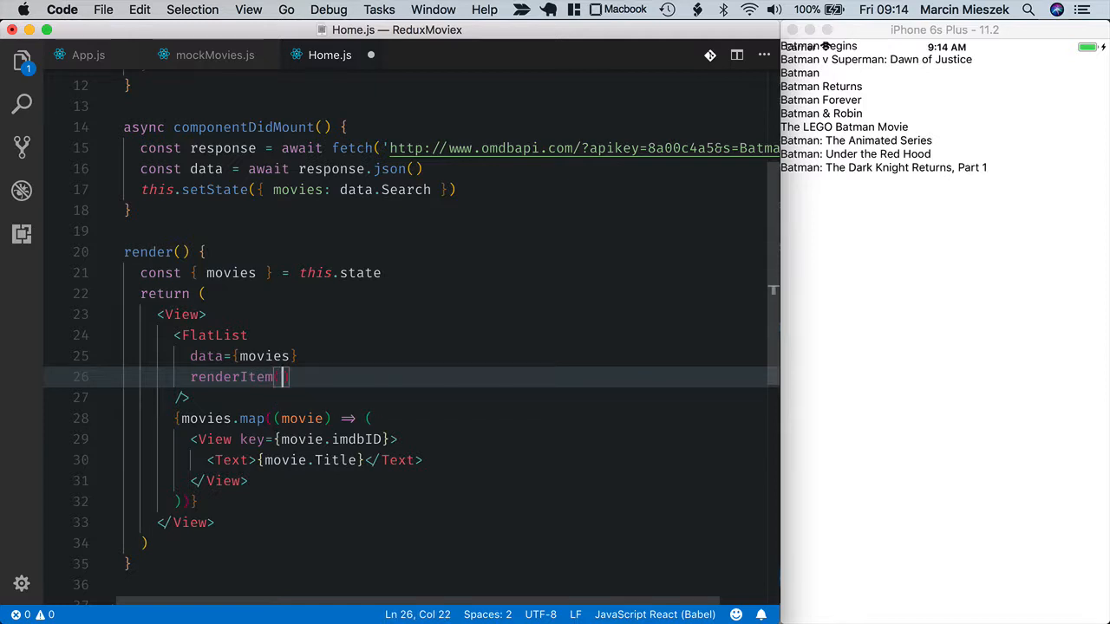
pyautogui.write('{() =')
pyautogui.write('>')
pyautogui.press('Left')
pyautogui.press('Left')
pyautogui.press('Left')
pyautogui.press('Left')
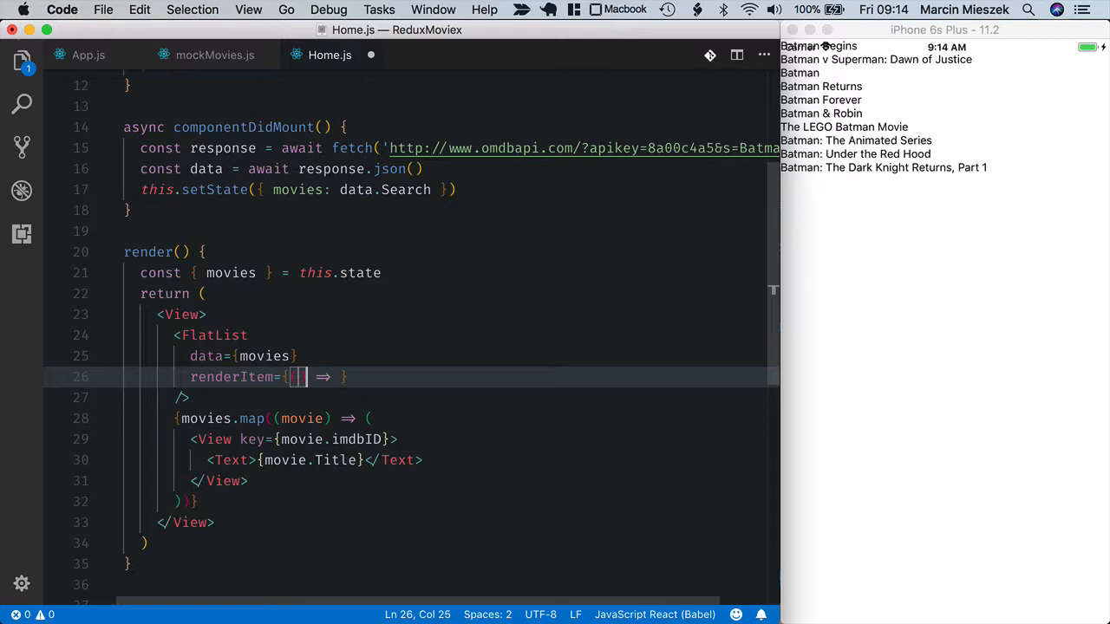
pyautogui.press('Left')
pyautogui.write('{ ')
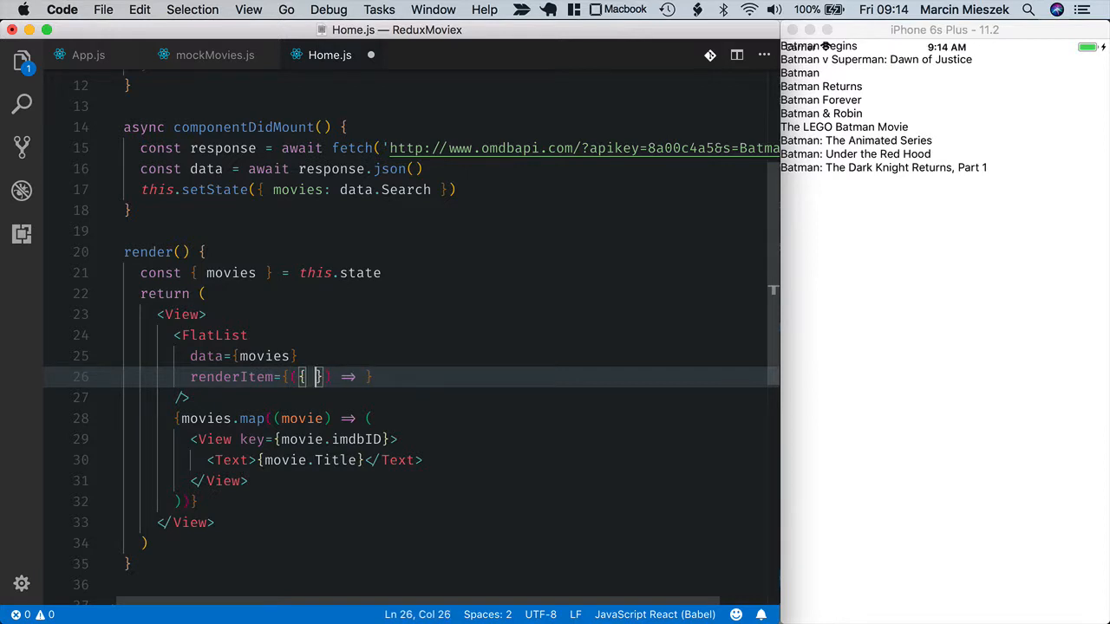
pyautogui.write('item')
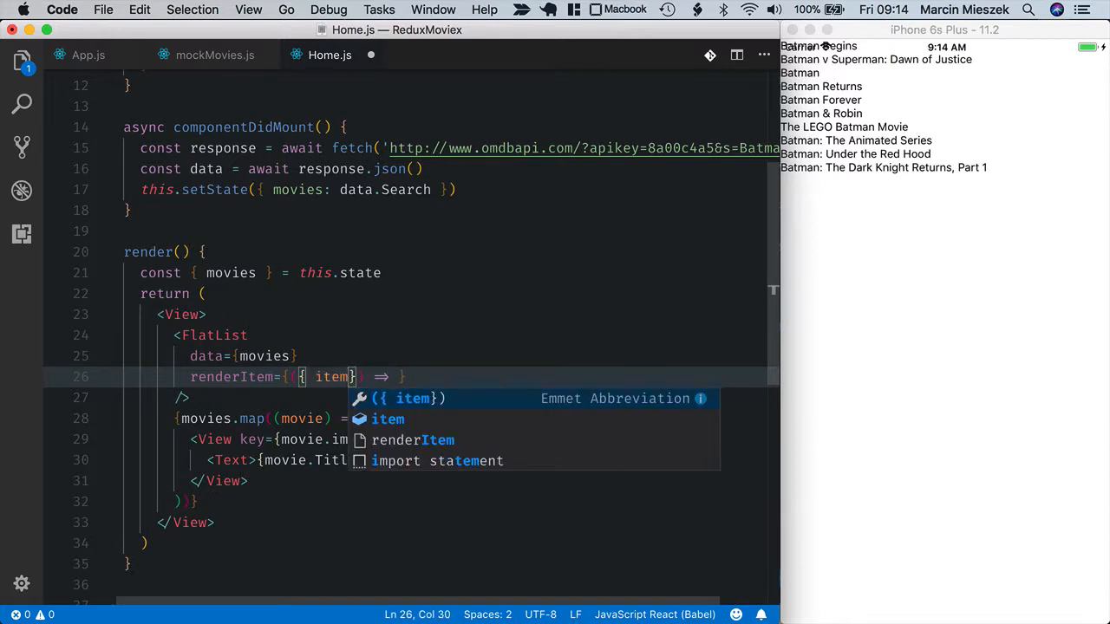
pyautogui.write(': mov')
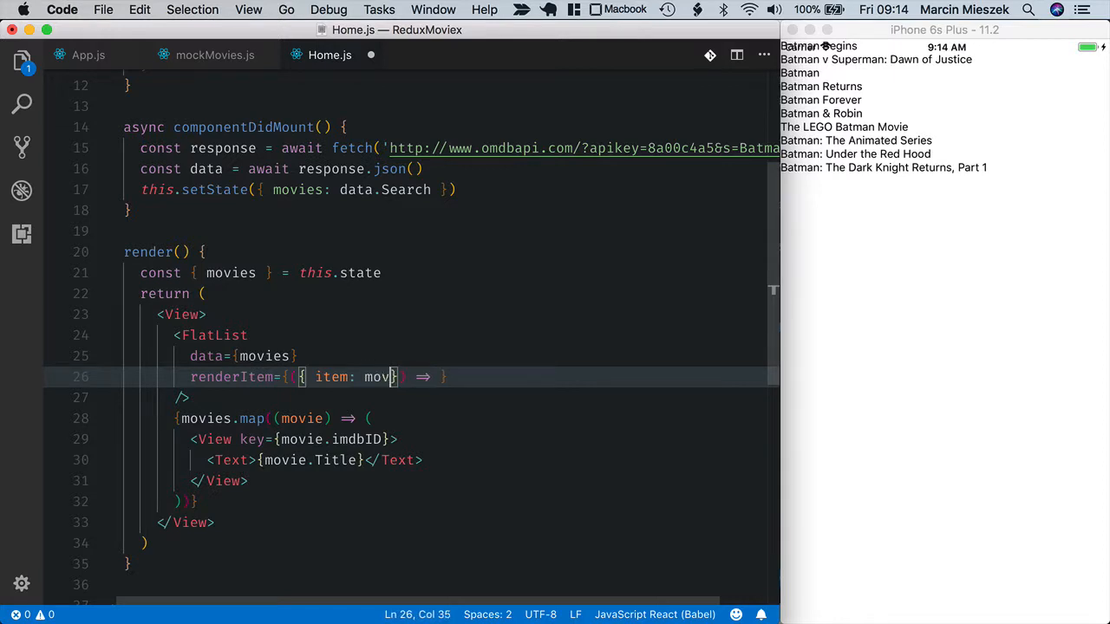
pyautogui.write('ie')
# - Move the movie row View from movies.map into renderItem, delete the map line, and save
pyautogui.moveTo(371, 418); pyautogui.dragTo(181, 501)
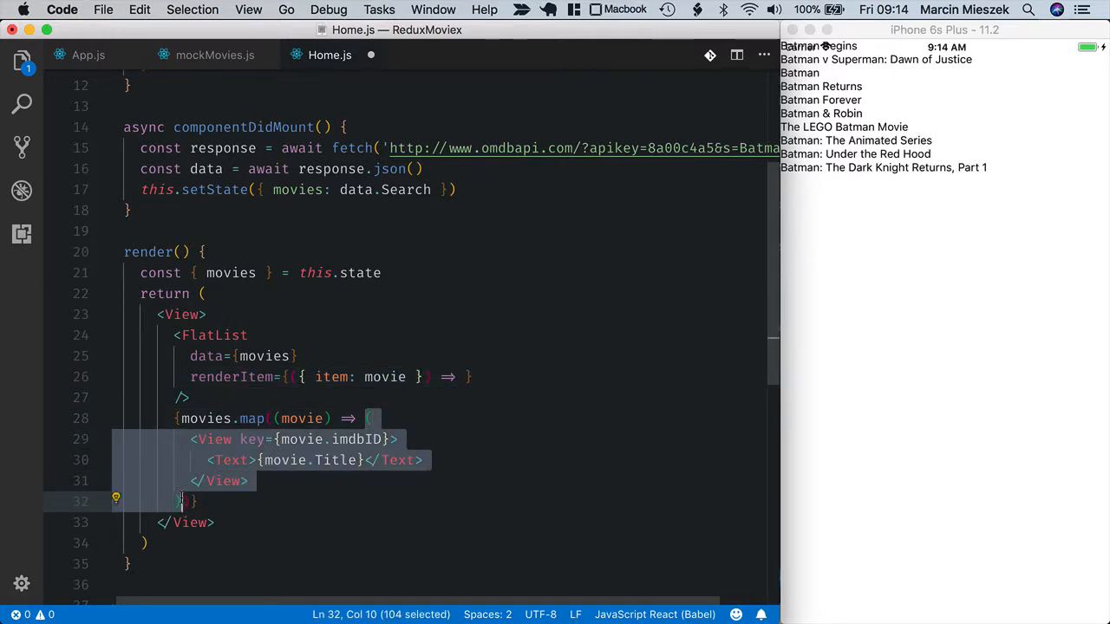
pyautogui.press('super+x')
pyautogui.click(469, 380)
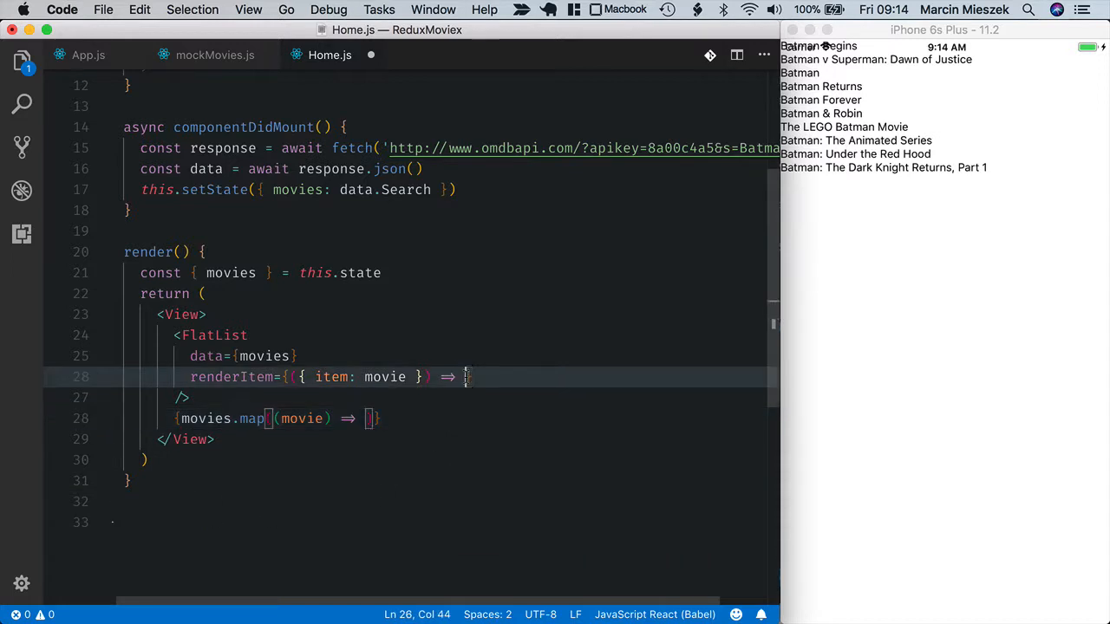
pyautogui.press('super+v')
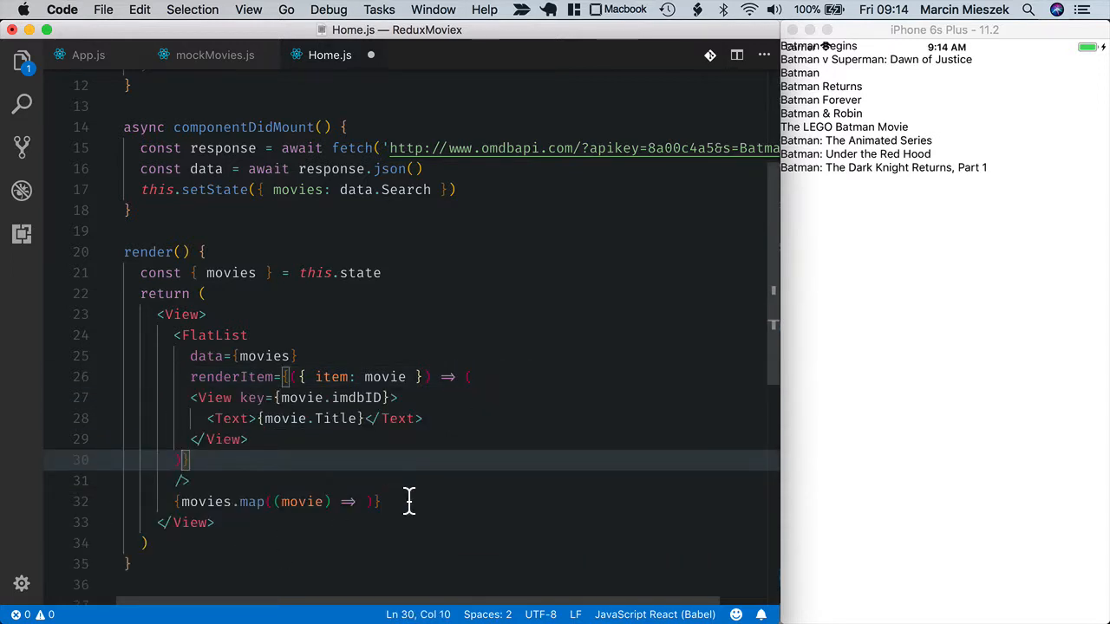
pyautogui.click(407, 503)
pyautogui.press('super+shift+k')
pyautogui.press('super+s')
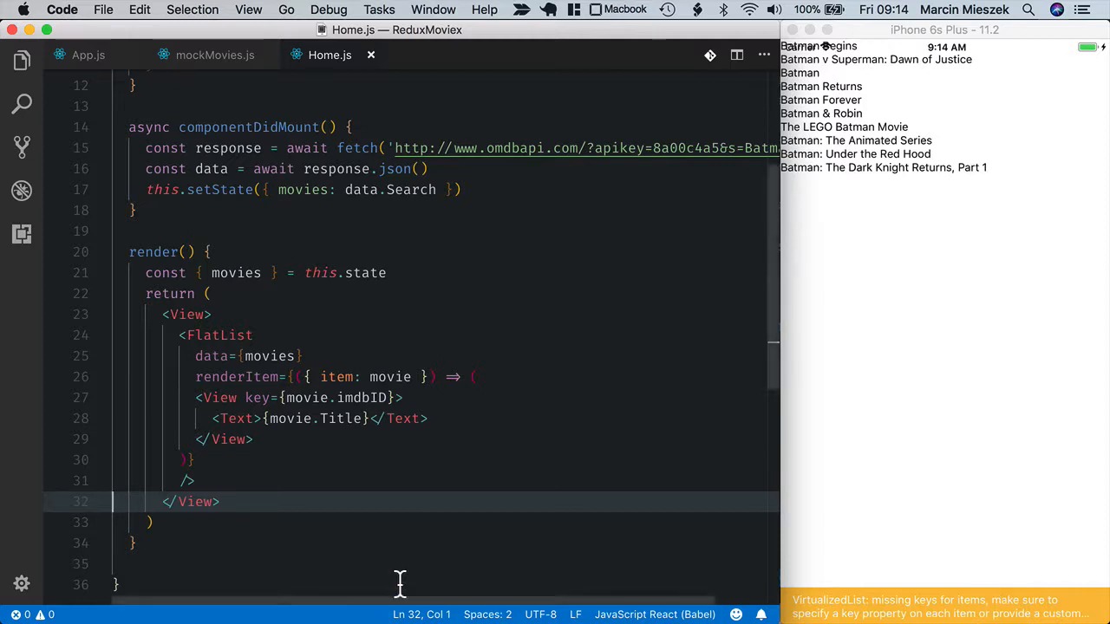
# - Indent the movie row markup inside renderItem by one level
pyautogui.click(253, 400)
pyautogui.moveTo(246, 398); pyautogui.dragTo(401, 398)
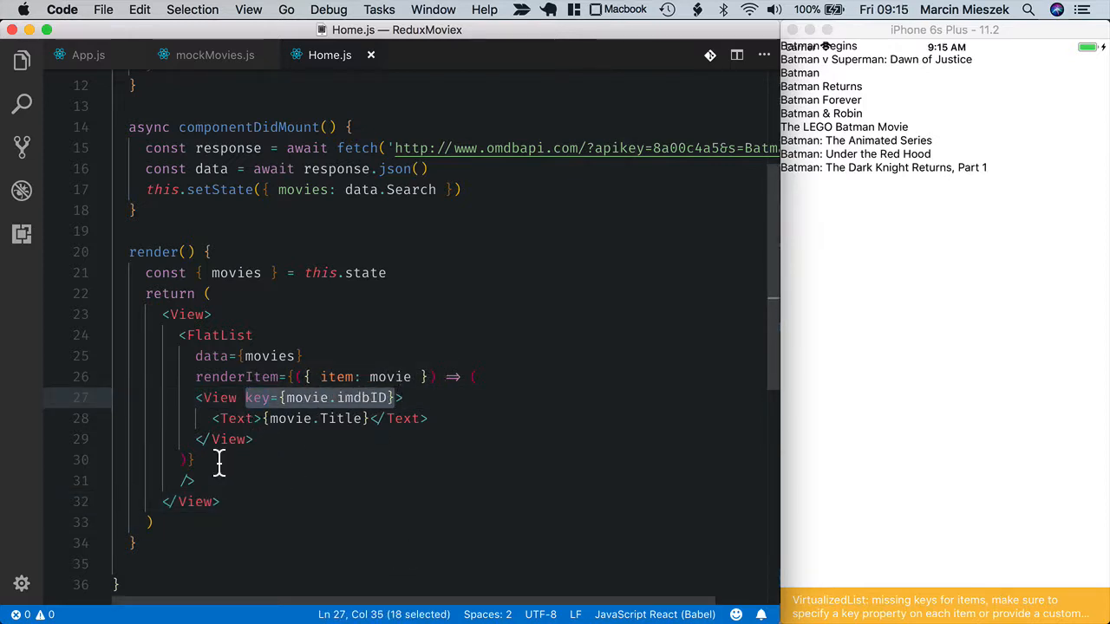
pyautogui.moveTo(218, 461); pyautogui.dragTo(6, 410)
pyautogui.press('Tab')
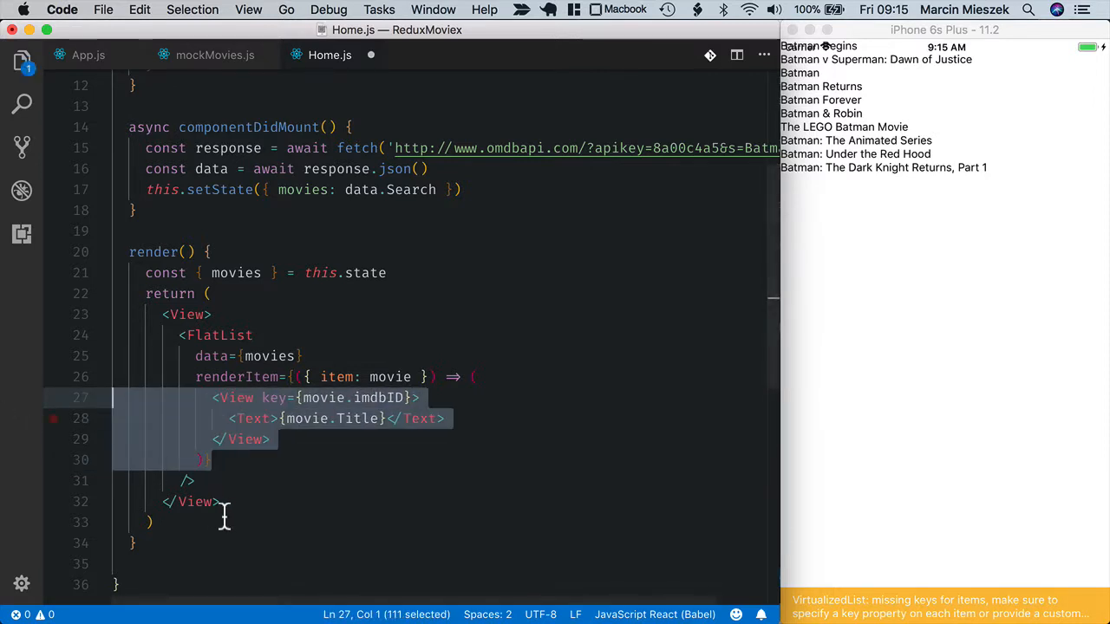
# - Add keyExtractor={movie => movie.imdbID}, remove the row's key prop, and save
pyautogui.click(227, 470)
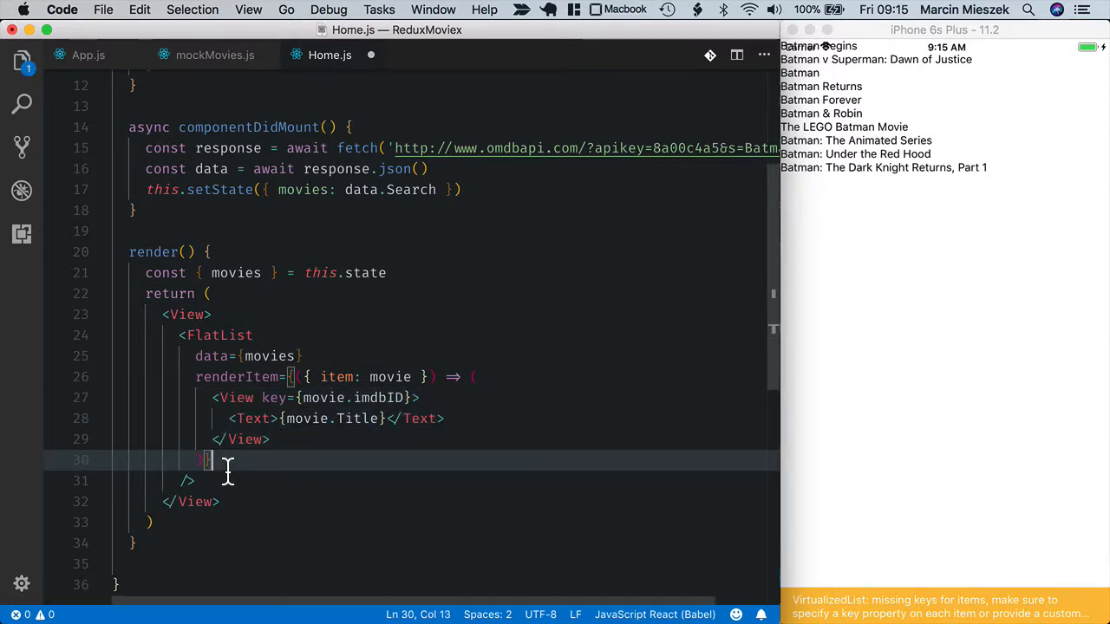
pyautogui.press('Return')
pyautogui.write('k')
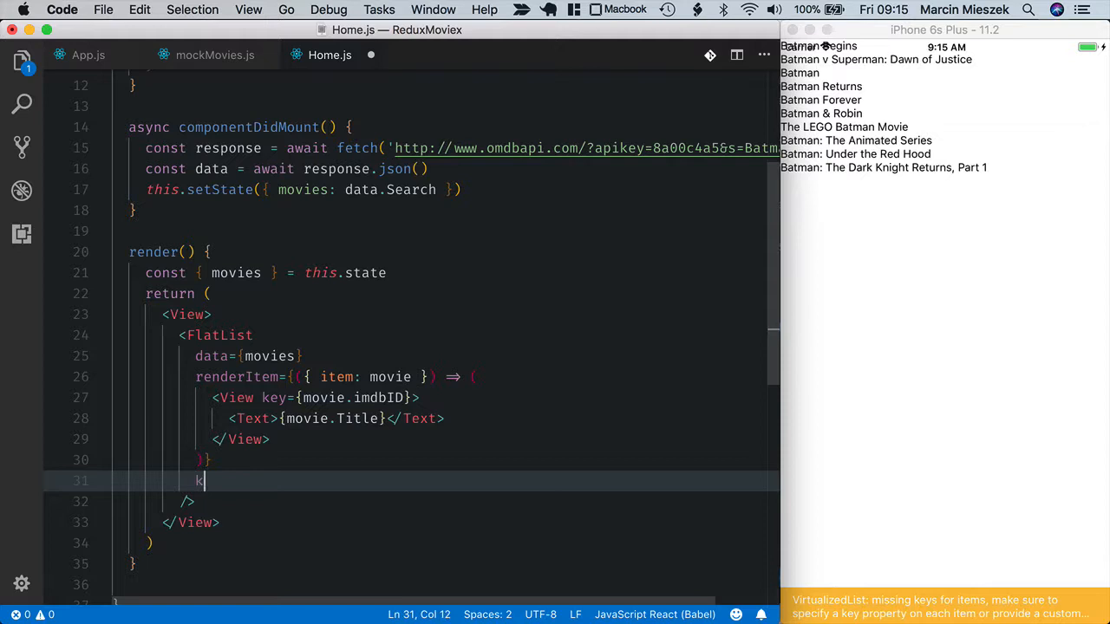
pyautogui.write('ey')
pyautogui.press('Down')
pyautogui.press('Down')
pyautogui.press('Down')
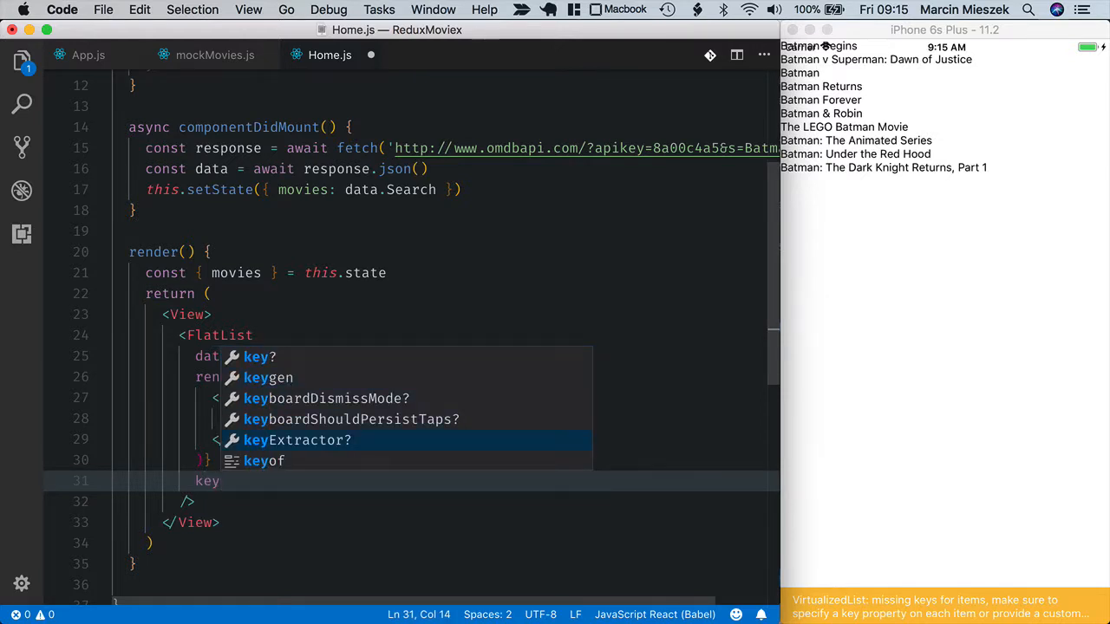
pyautogui.press('Return')
pyautogui.write('{')
pyautogui.press('BackSpace')
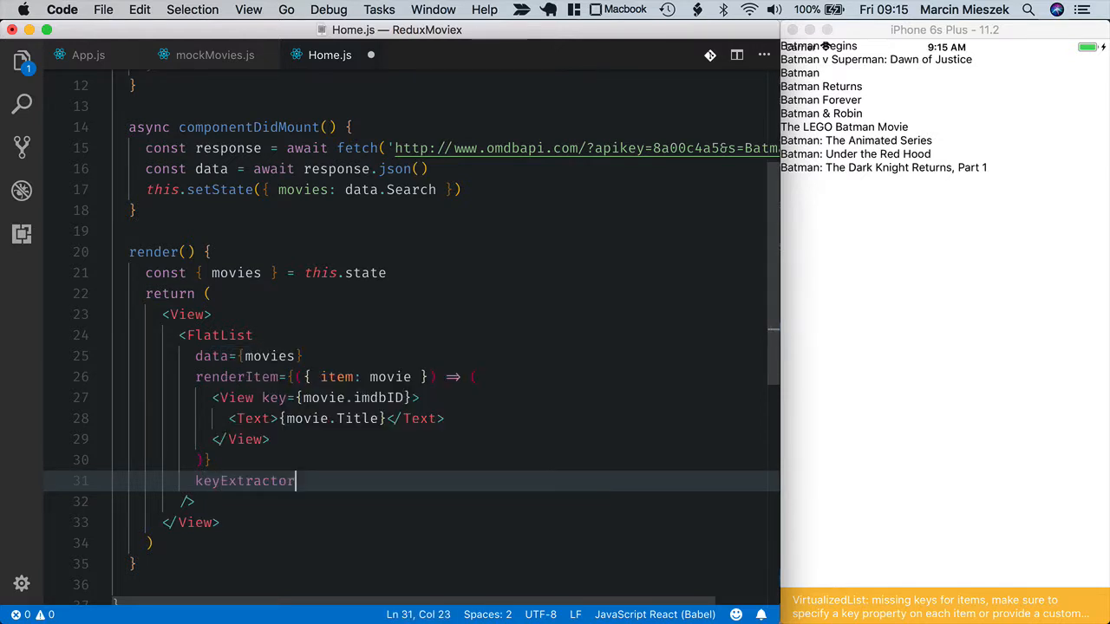
pyautogui.write('={ it')
pyautogui.press('BackSpace')
pyautogui.press('BackSpace')
pyautogui.write('movie ')
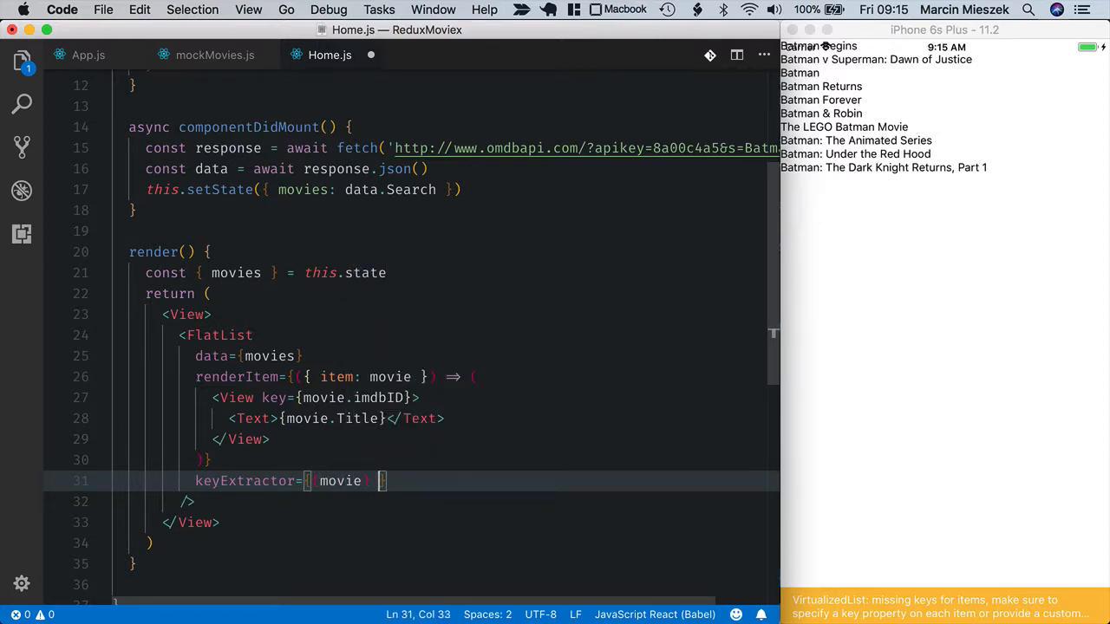
pyautogui.write(' =>')
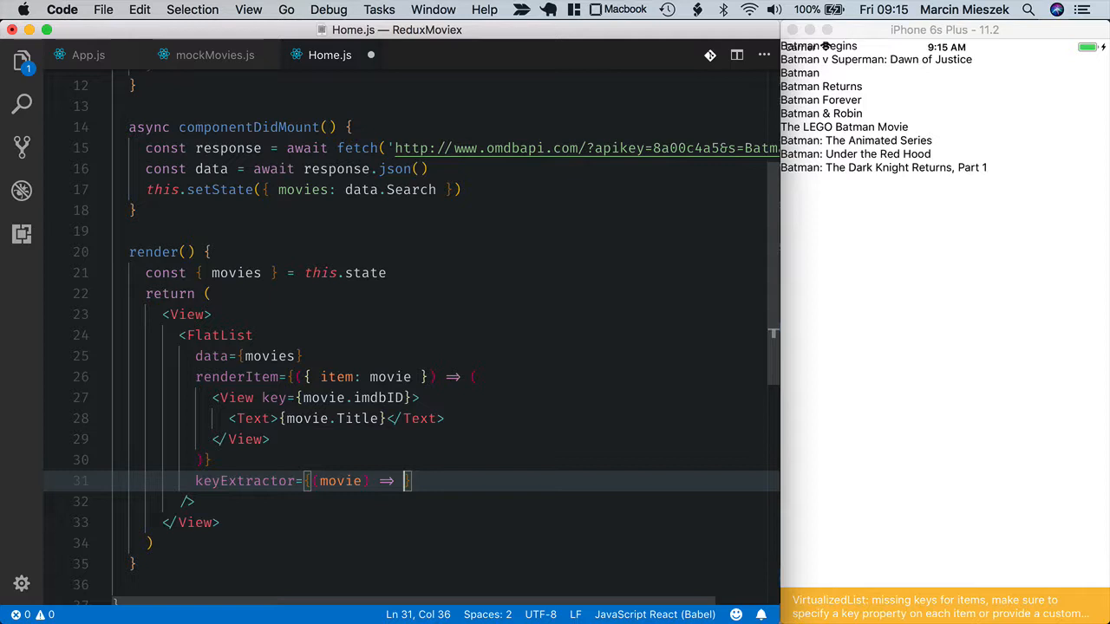
pyautogui.write(' movie.im')
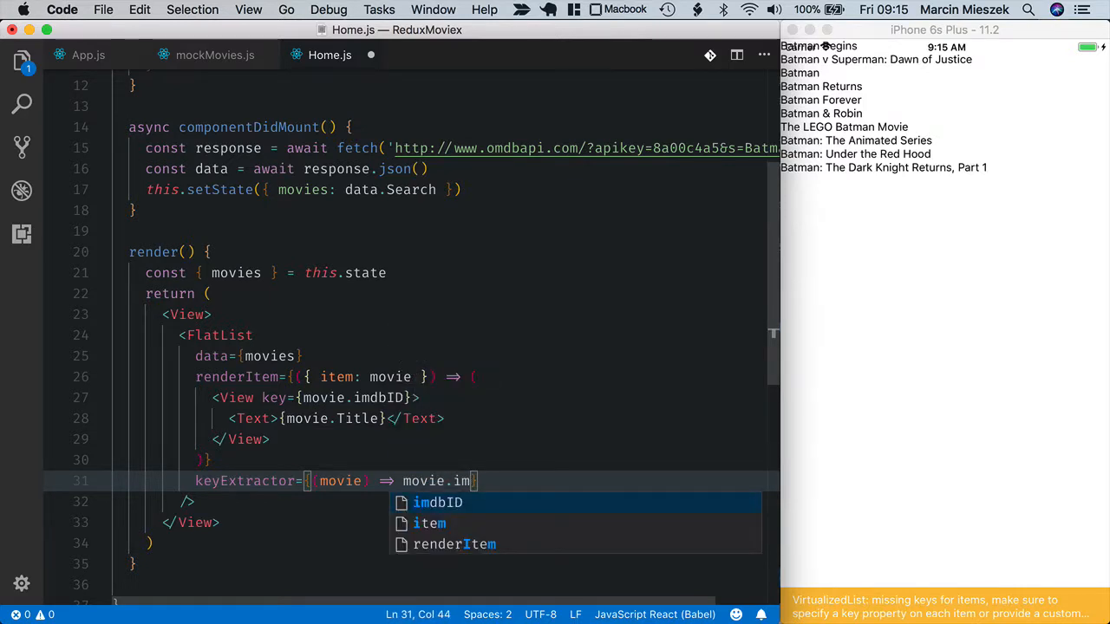
pyautogui.press('Return')
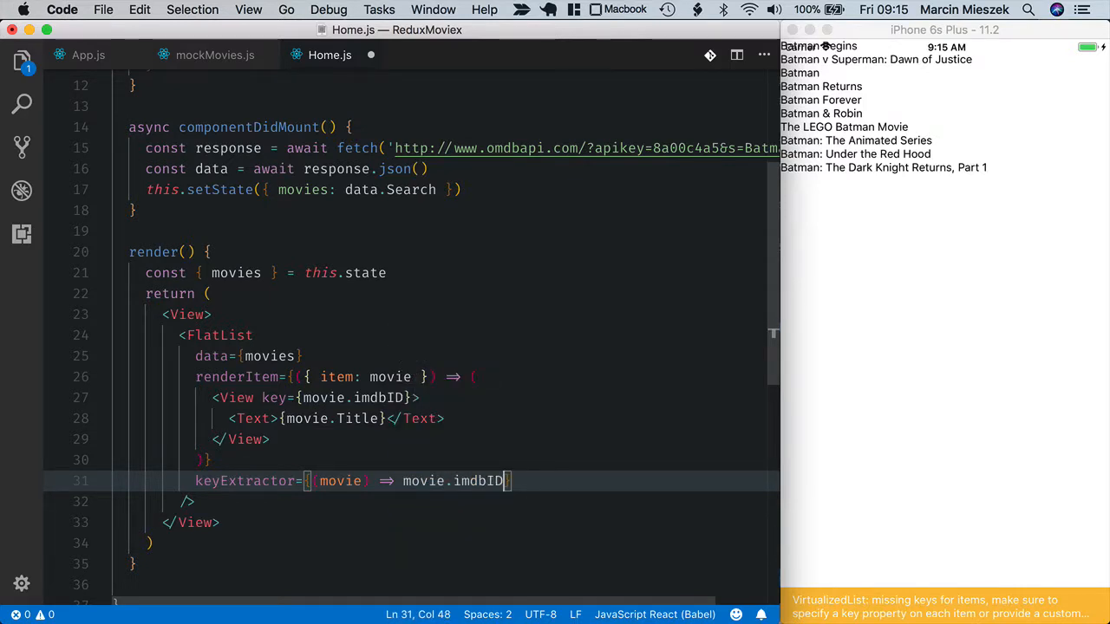
pyautogui.moveTo(419, 399); pyautogui.dragTo(261, 405)
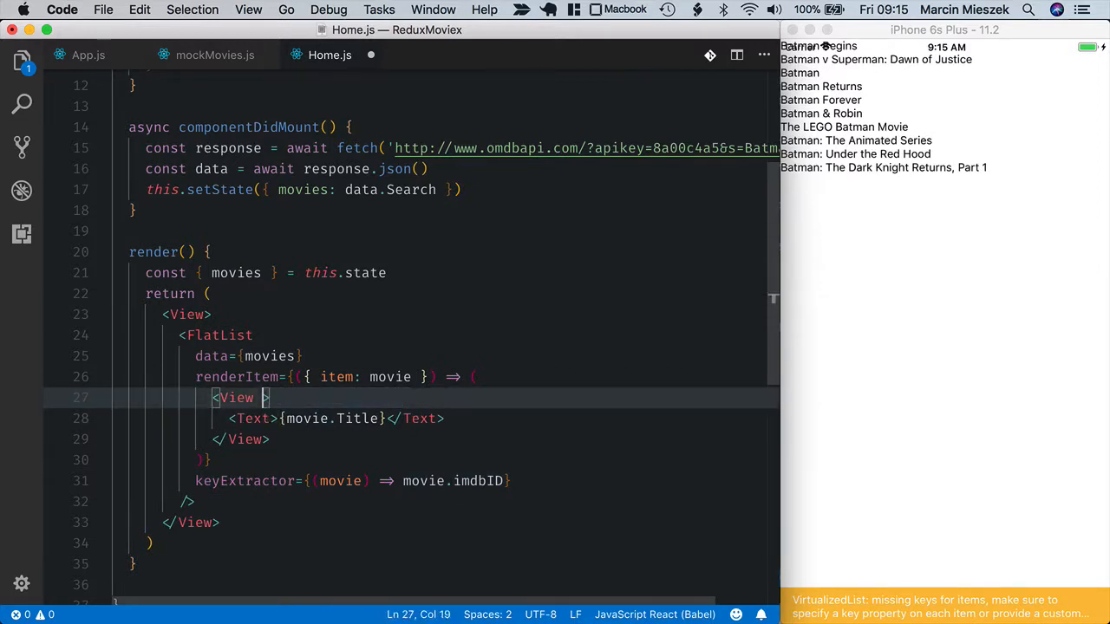
pyautogui.press('super+s')
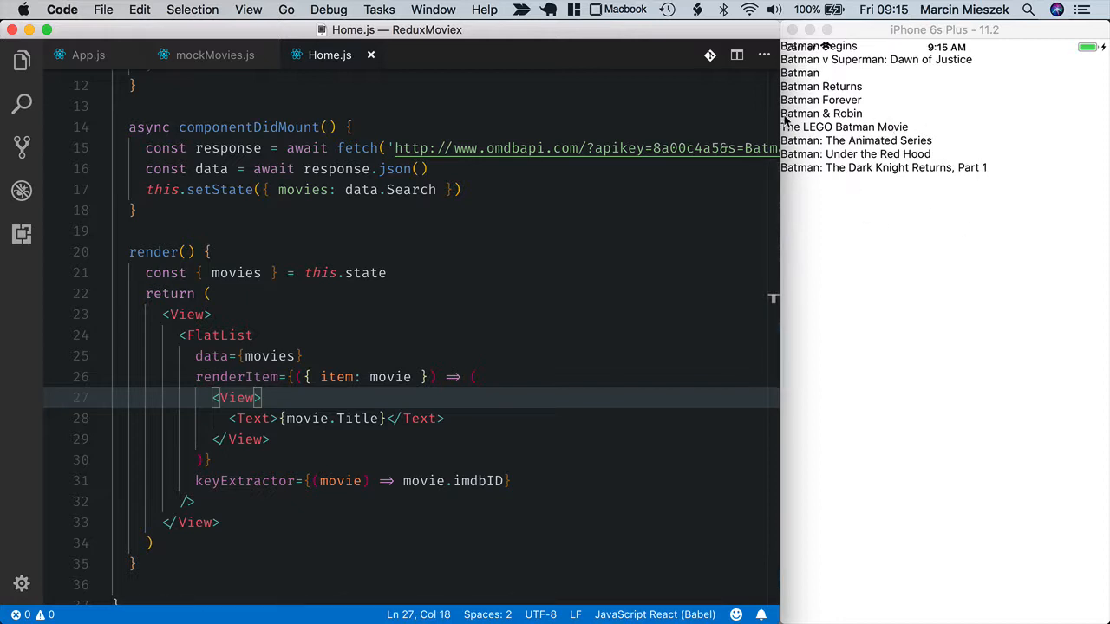
pyautogui.moveTo(845, 228); pyautogui.dragTo(871, 350)
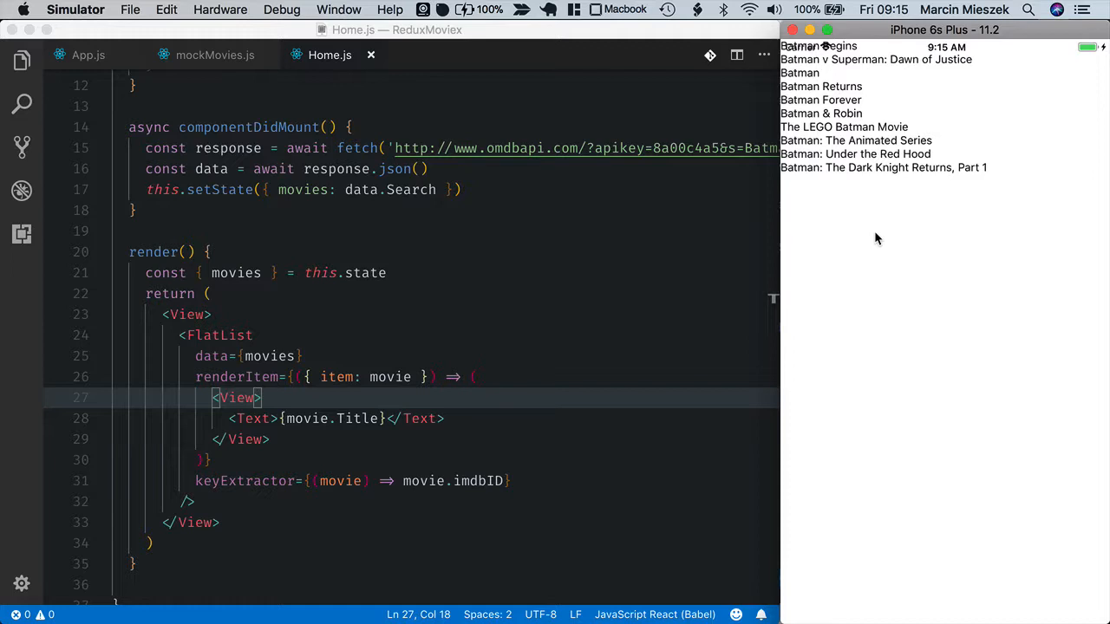
pyautogui.moveTo(876, 200); pyautogui.dragTo(876, 280)
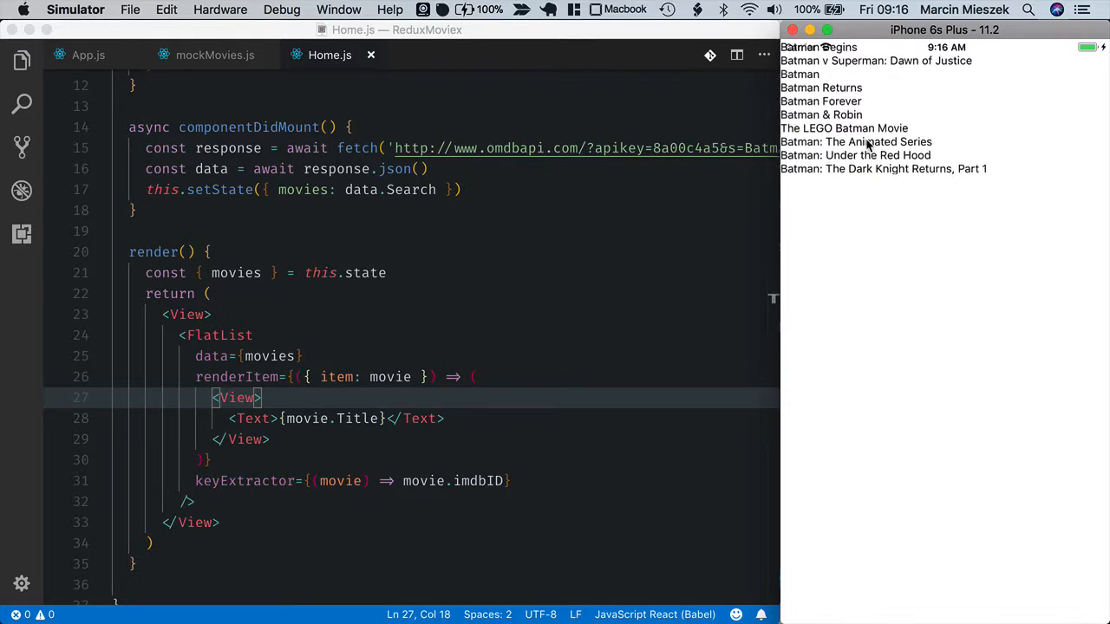
pyautogui.click(265, 341)
# - Set style={styles.container} on the outer View and define StyleSheet.create with container flex: 1
pyautogui.click(206, 314)
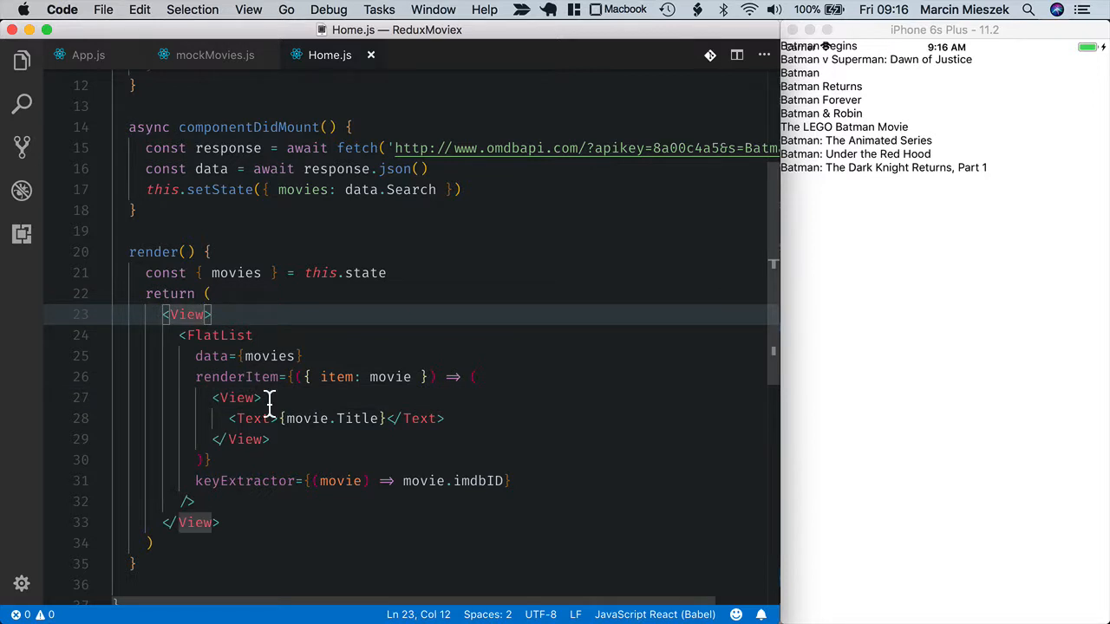
pyautogui.write('style')
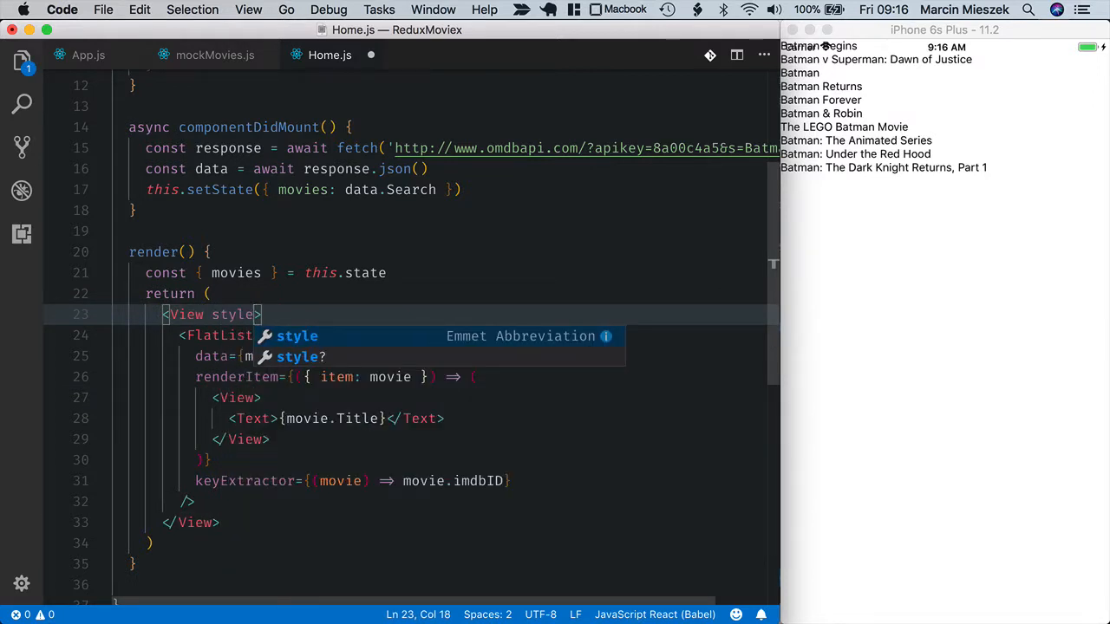
pyautogui.write('={style')
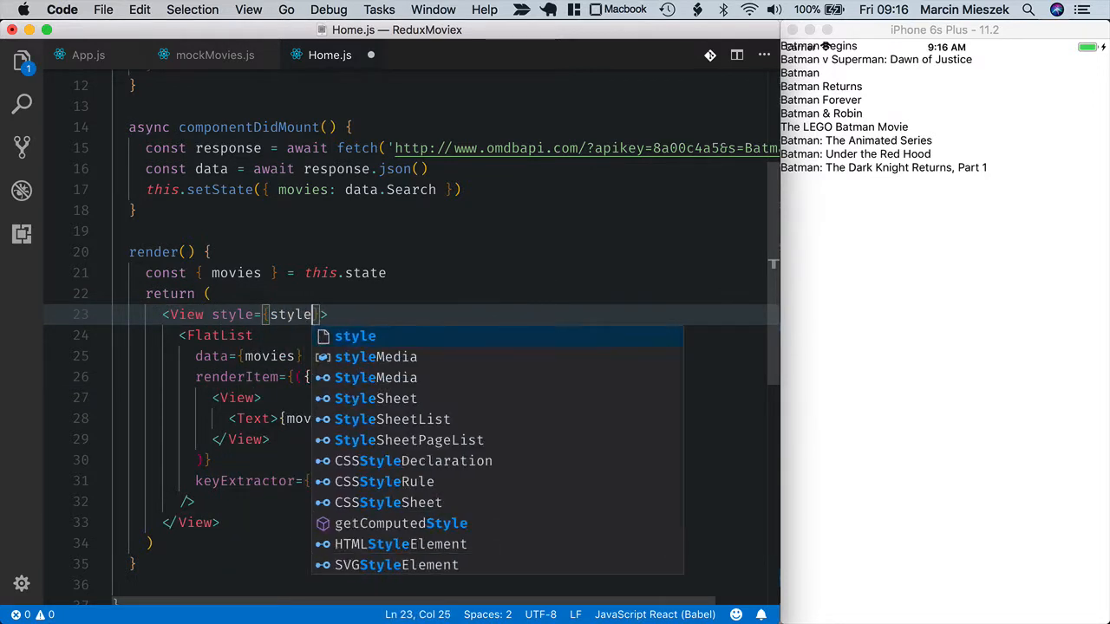
pyautogui.write('s.cont')
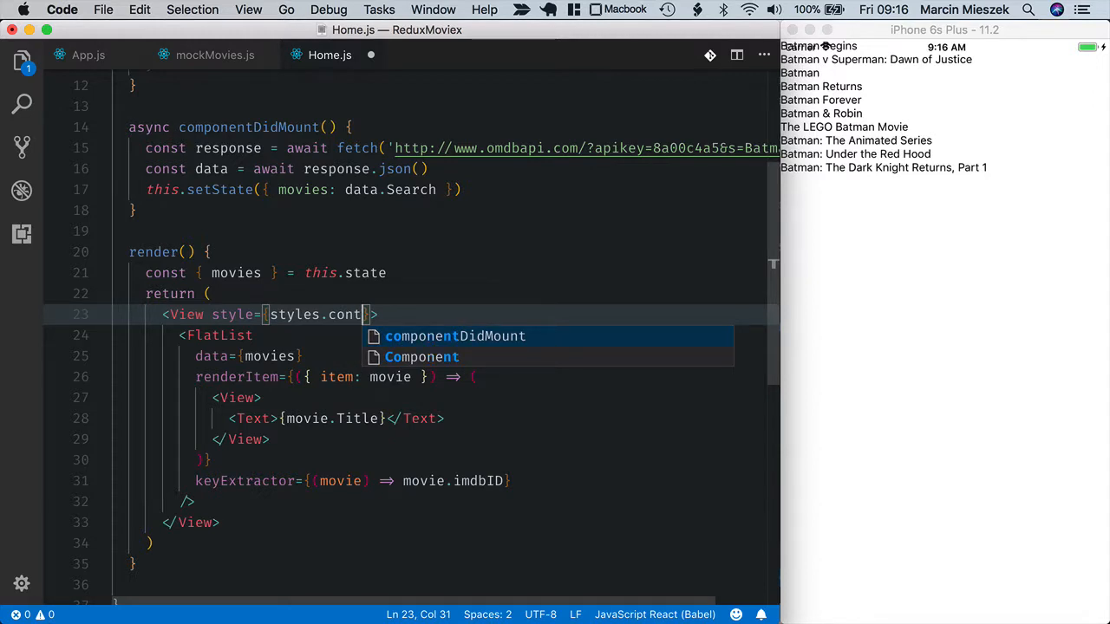
pyautogui.write('ainer')
pyautogui.scroll(-5, 281, 438)
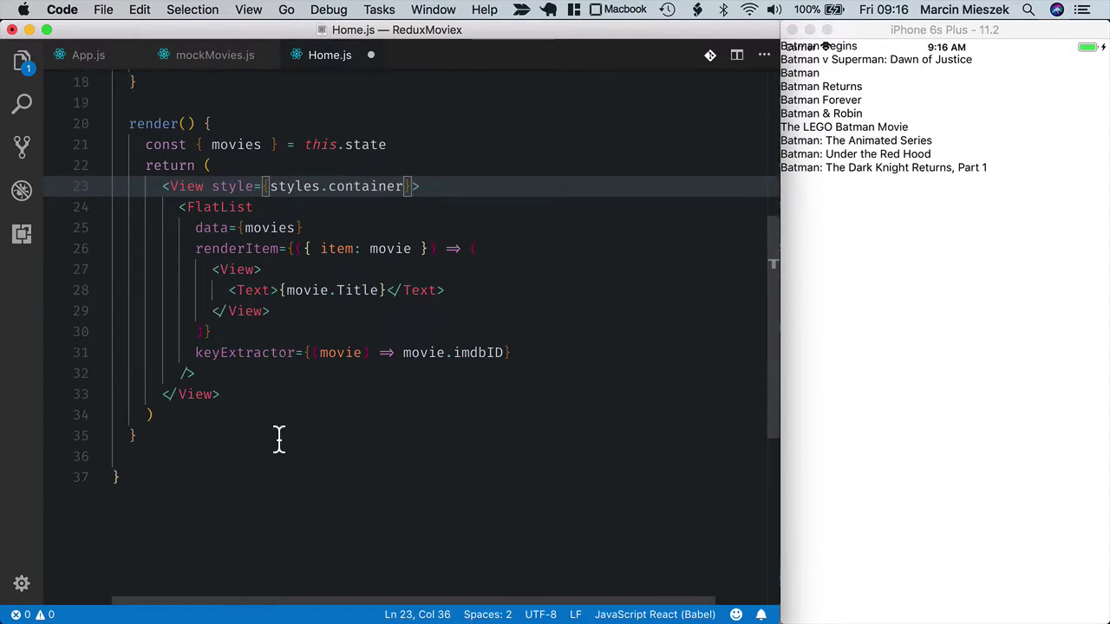
pyautogui.click(143, 444)
pyautogui.press('Delete')
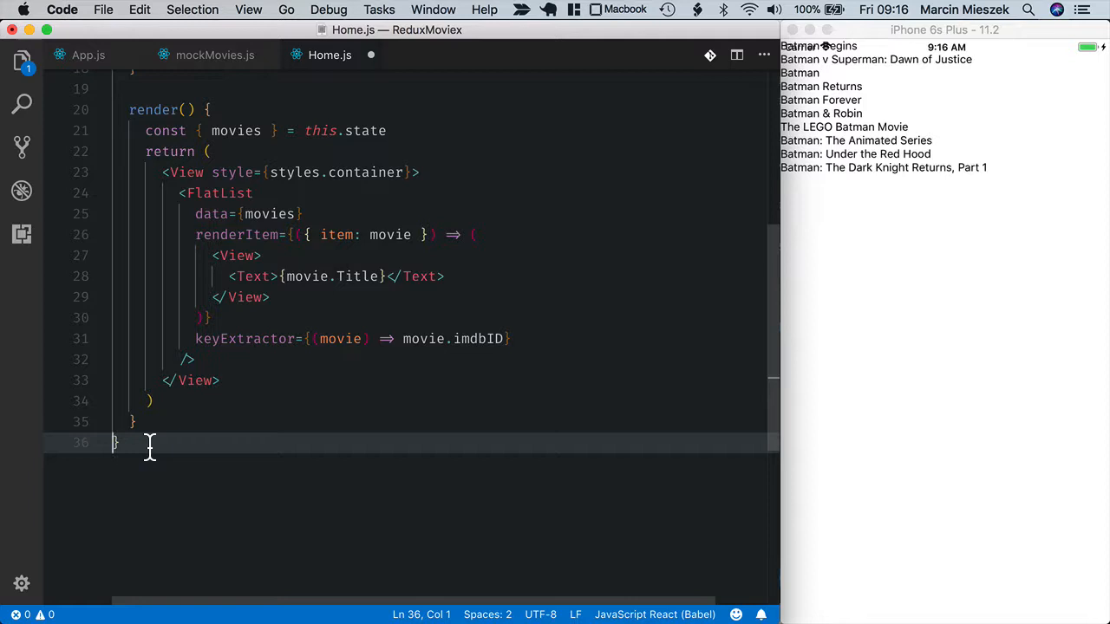
pyautogui.press('End')
pyautogui.press('Return')
pyautogui.press('Return')
pyautogui.write('const style')
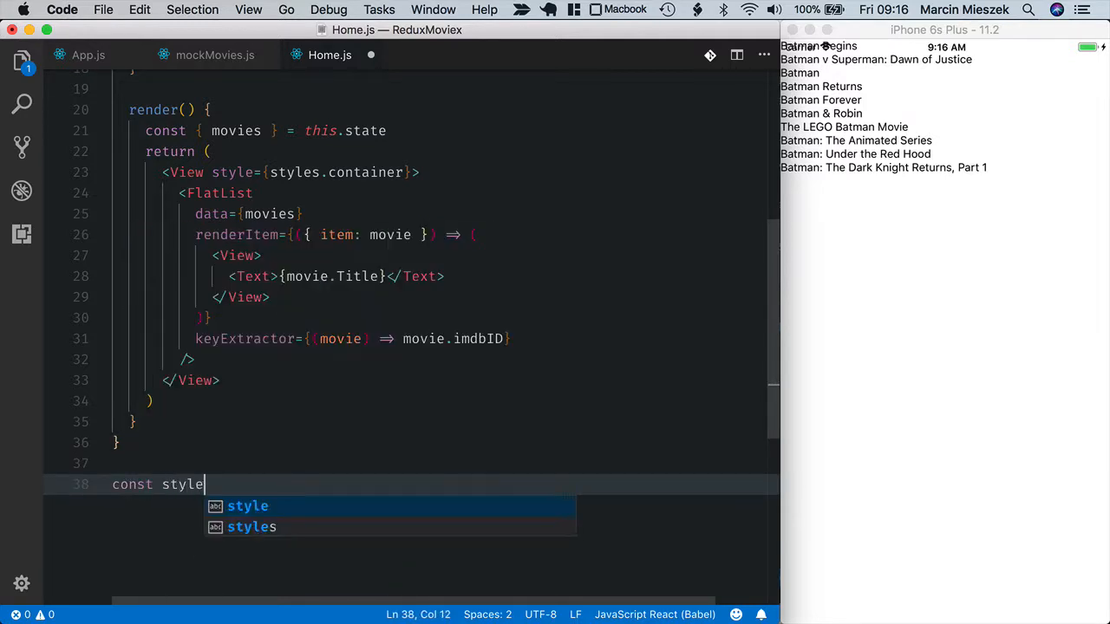
pyautogui.write('s = ')
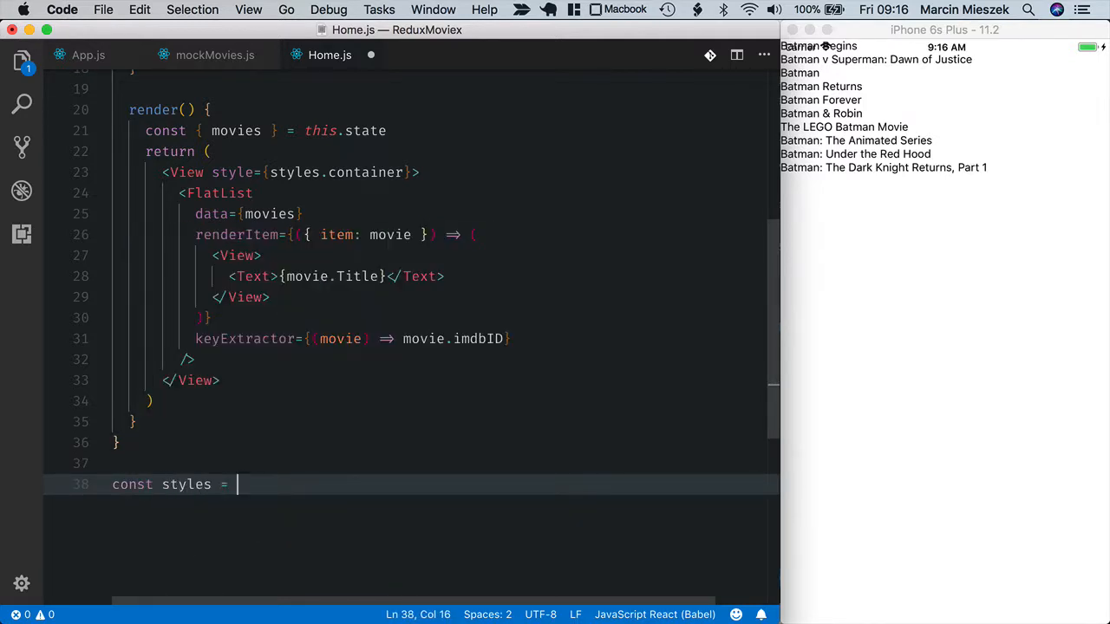
pyautogui.write('StyleSheet')
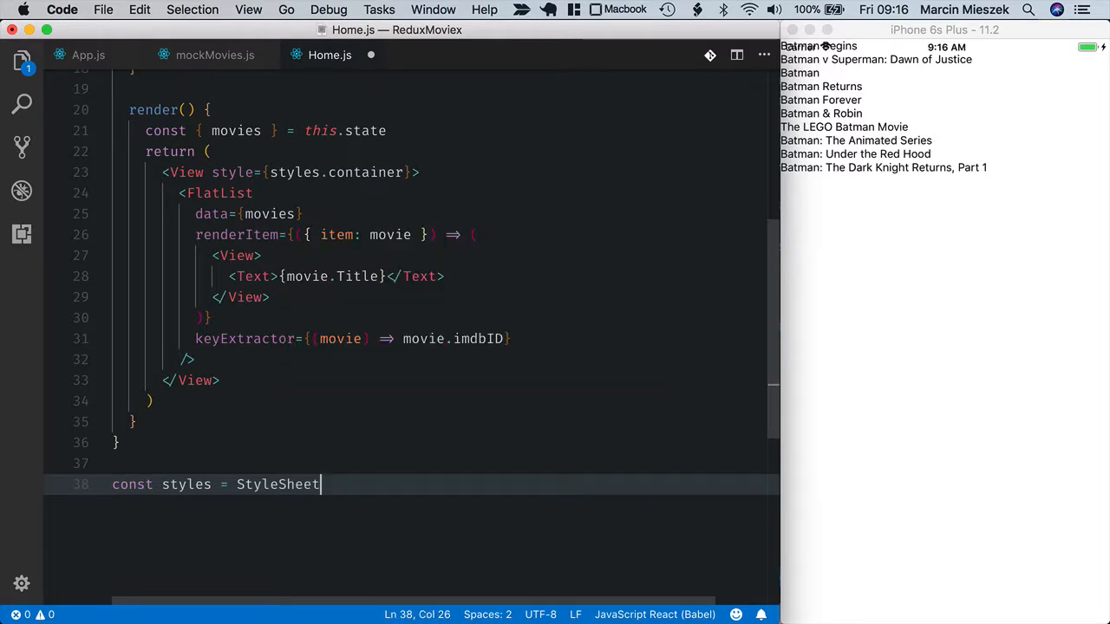
pyautogui.write('.create(')
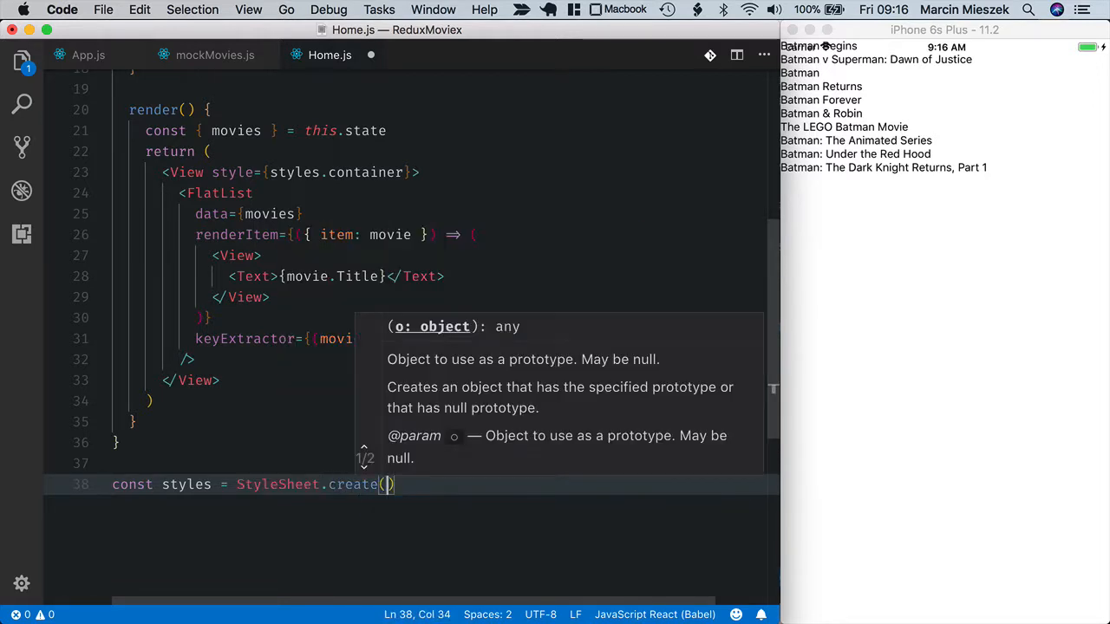
pyautogui.write('{')
pyautogui.press('Return')
pyautogui.write('container')
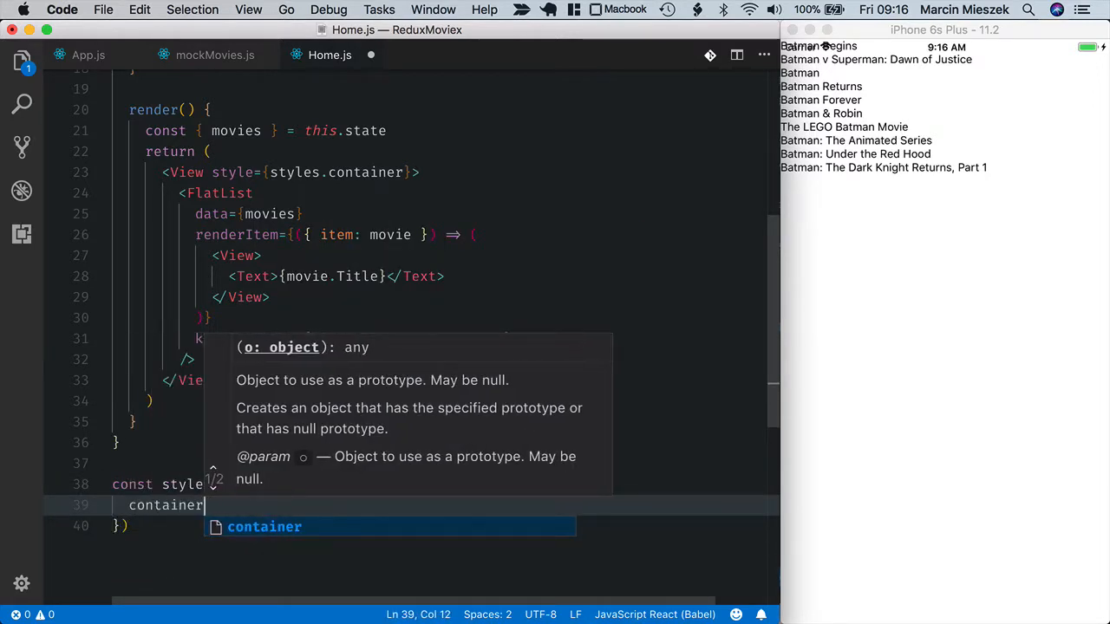
pyautogui.write(': {')
pyautogui.press('Return')
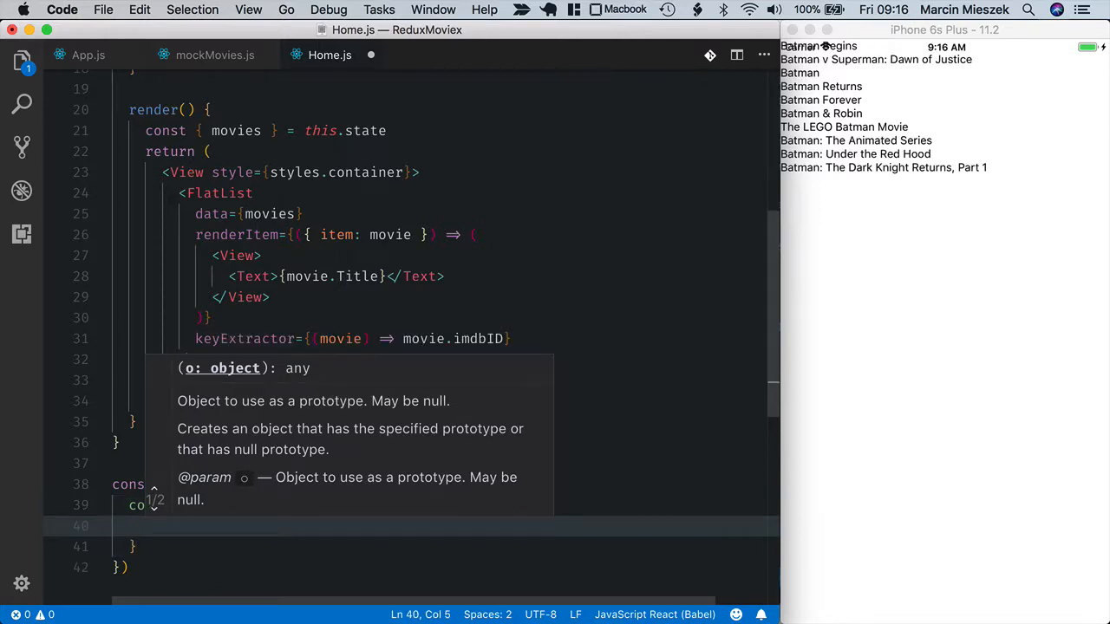
pyautogui.write('flex: ')
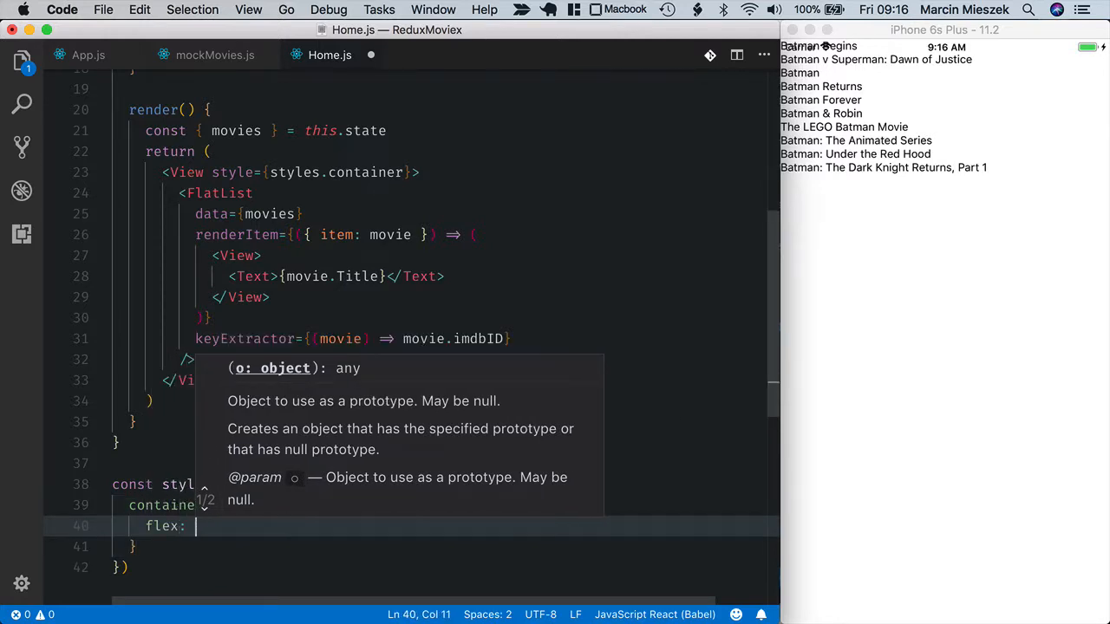
pyautogui.write('1')
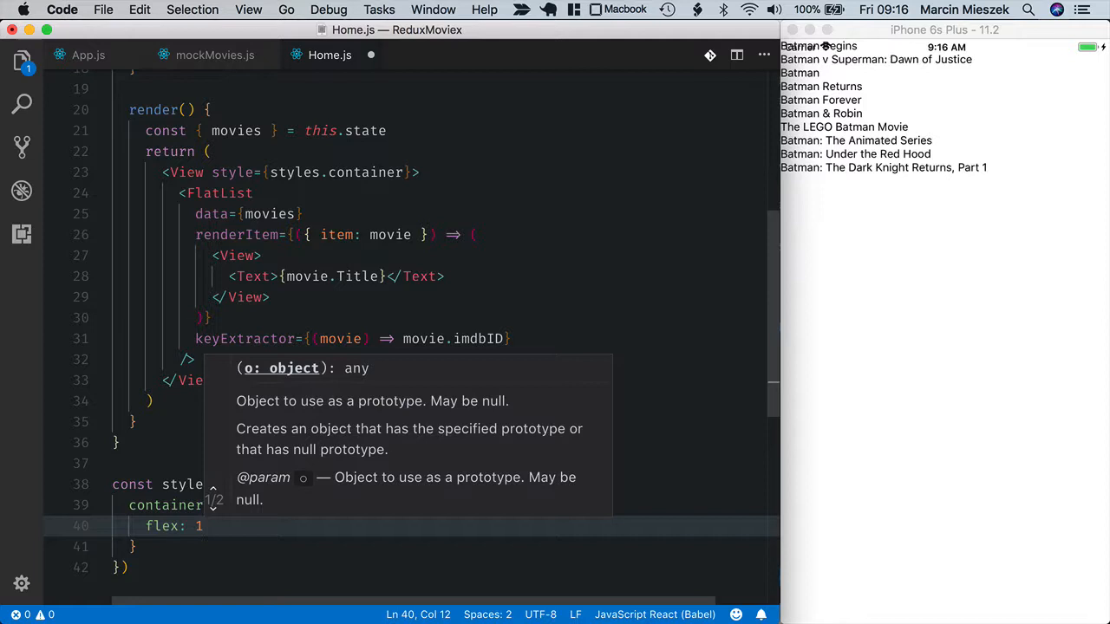
pyautogui.write(',')
pyautogui.scroll(10, 278, 324)
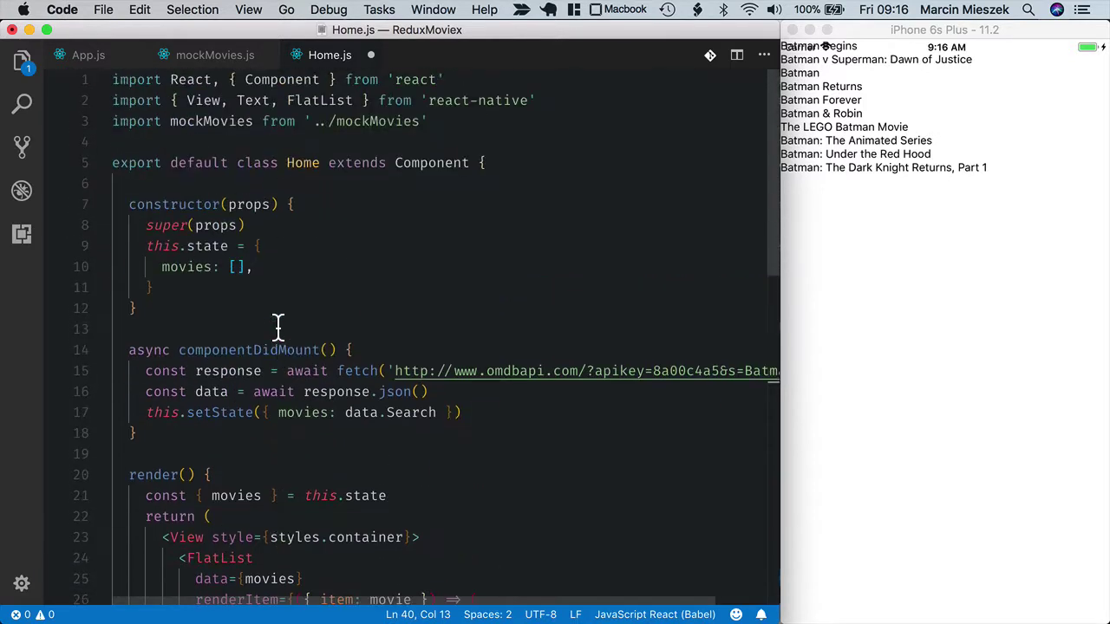
# - Add StyleSheet to the react-native import and save Home.js
pyautogui.click(359, 103)
pyautogui.write(',')
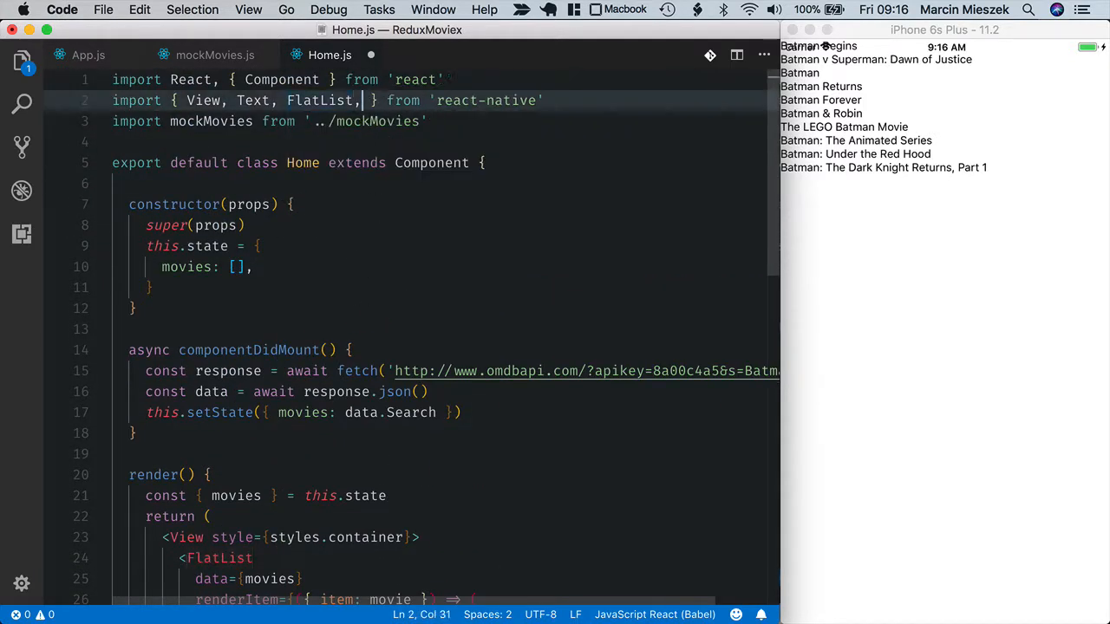
pyautogui.write(' Sty')
pyautogui.press('Down')
pyautogui.press('Return')
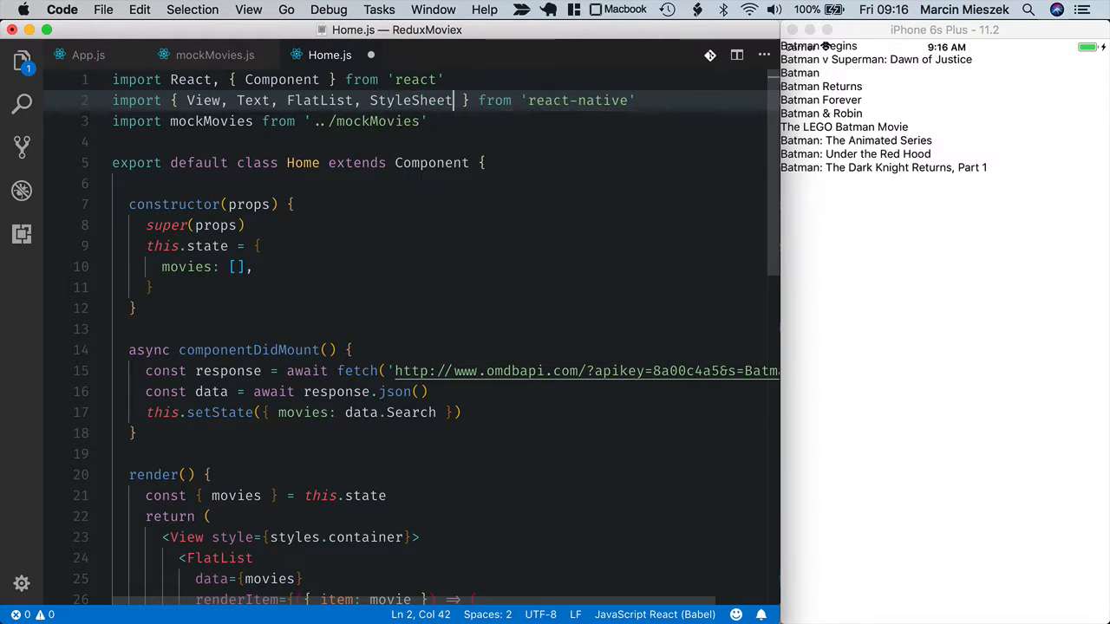
# - Pull-refresh the simulator's movie list, then select the row markup in renderItem
pyautogui.moveTo(888, 188); pyautogui.dragTo(871, 552)
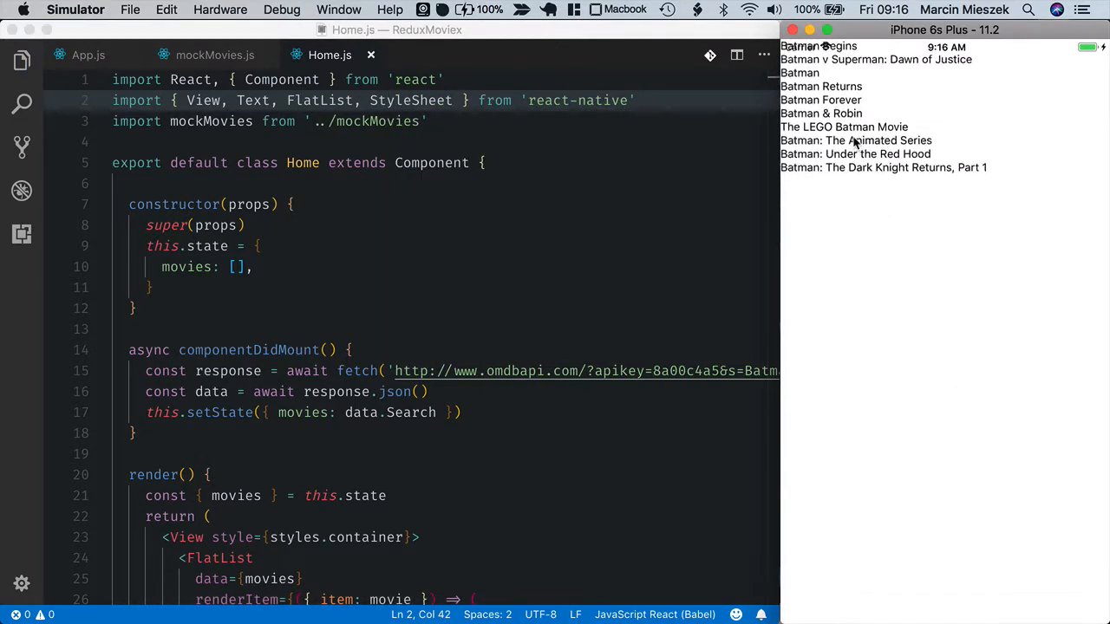
pyautogui.moveTo(872, 216); pyautogui.dragTo(855, 578)
pyautogui.scroll(-5, 633, 278)
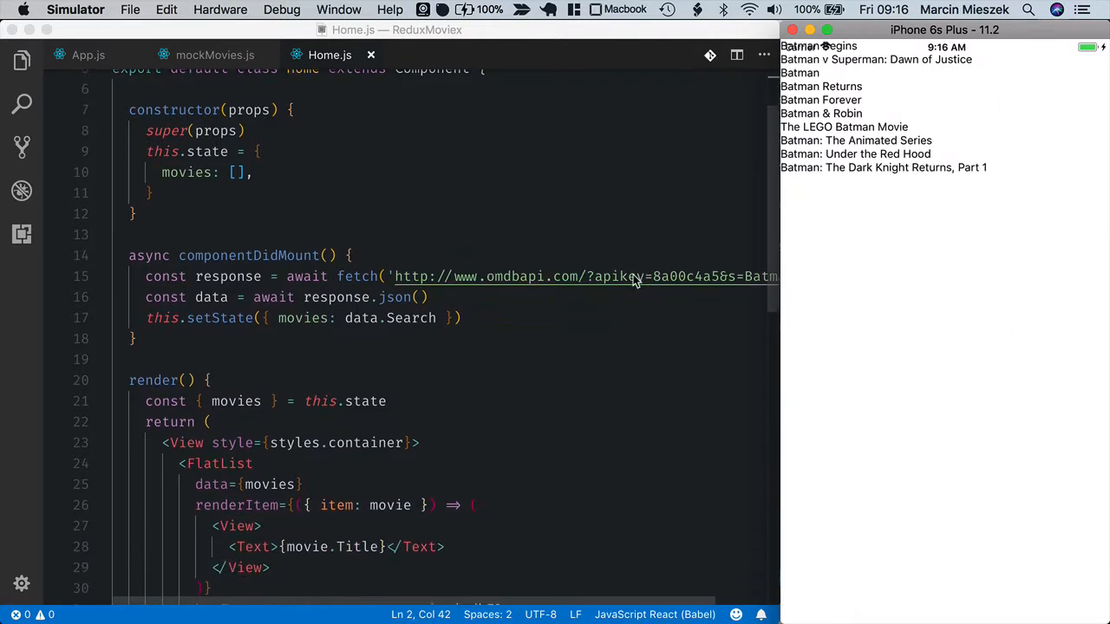
pyautogui.scroll(-5, 634, 280)
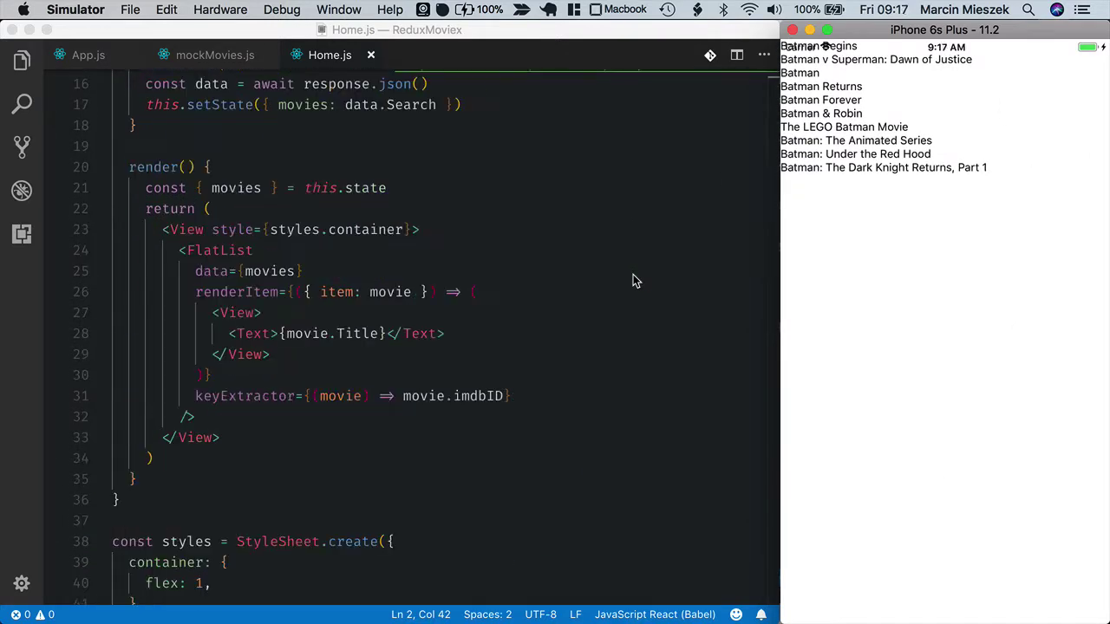
pyautogui.click(310, 382)
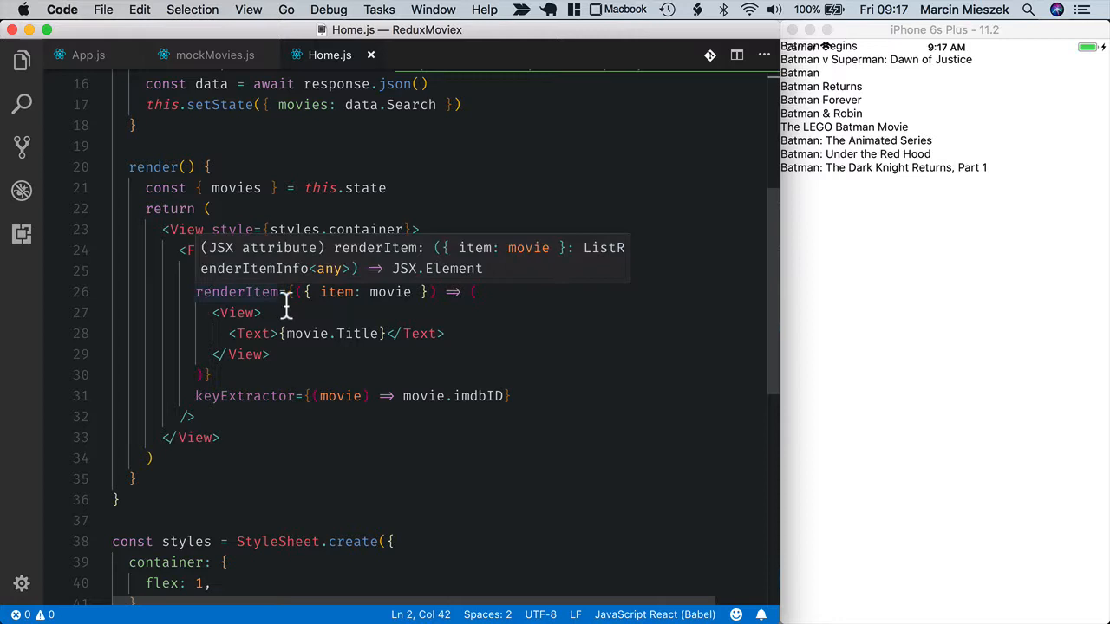
pyautogui.click(279, 356)
pyautogui.moveTo(270, 356)
pyautogui.mouseDown()
pyautogui.moveTo(67, 354)
pyautogui.moveTo(48, 314)
pyautogui.mouseUp()
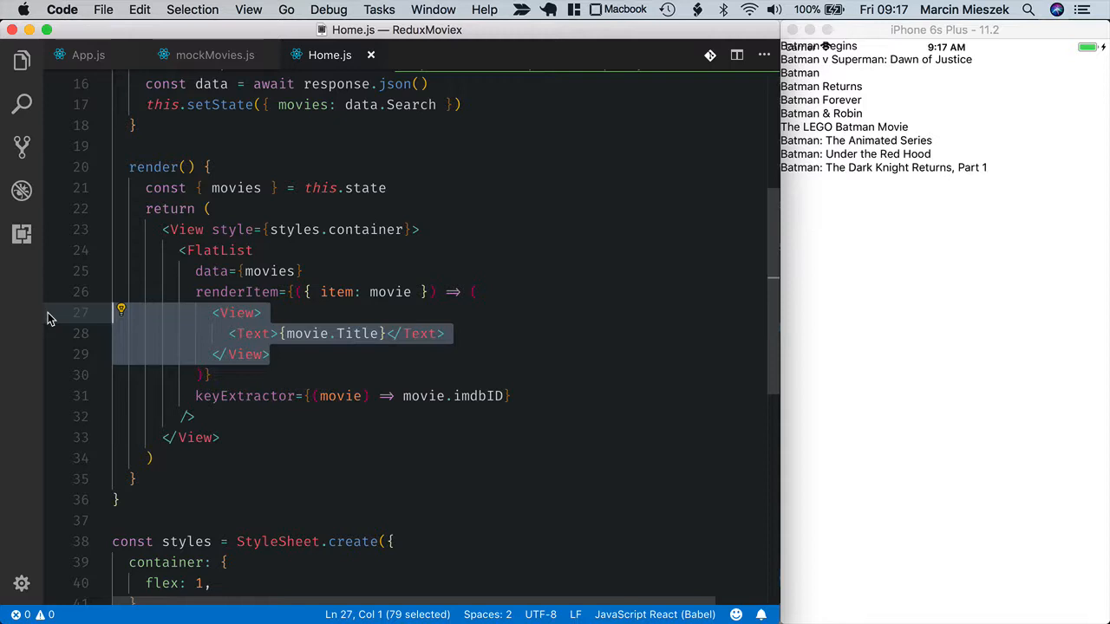
# - Create a new MovieRow.js file in the components folder
pyautogui.click(23, 62)
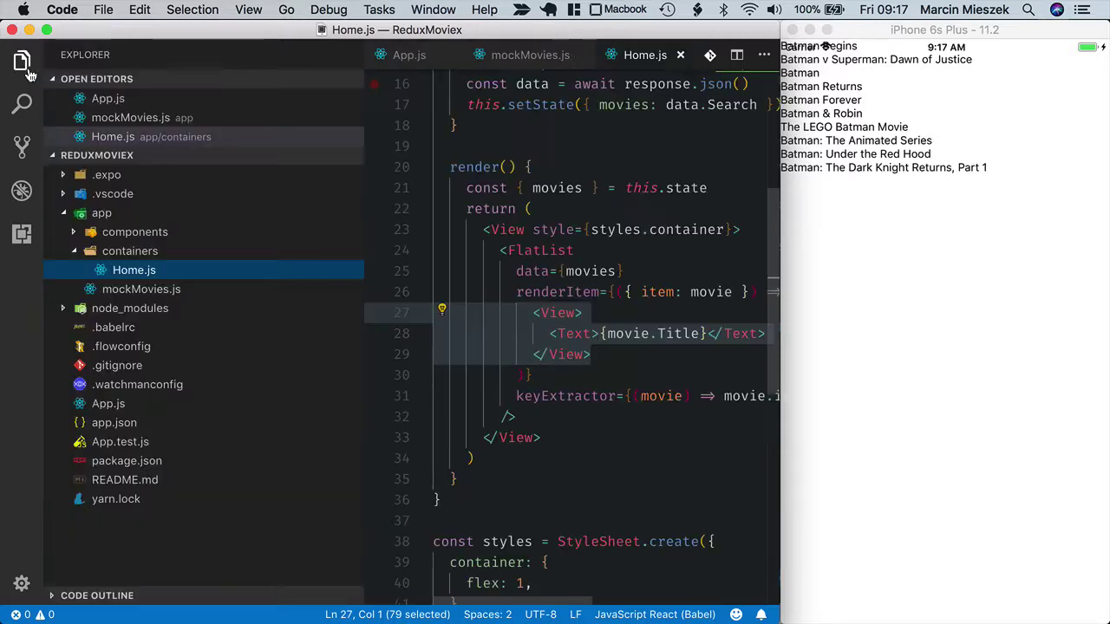
pyautogui.rightClick(139, 239)
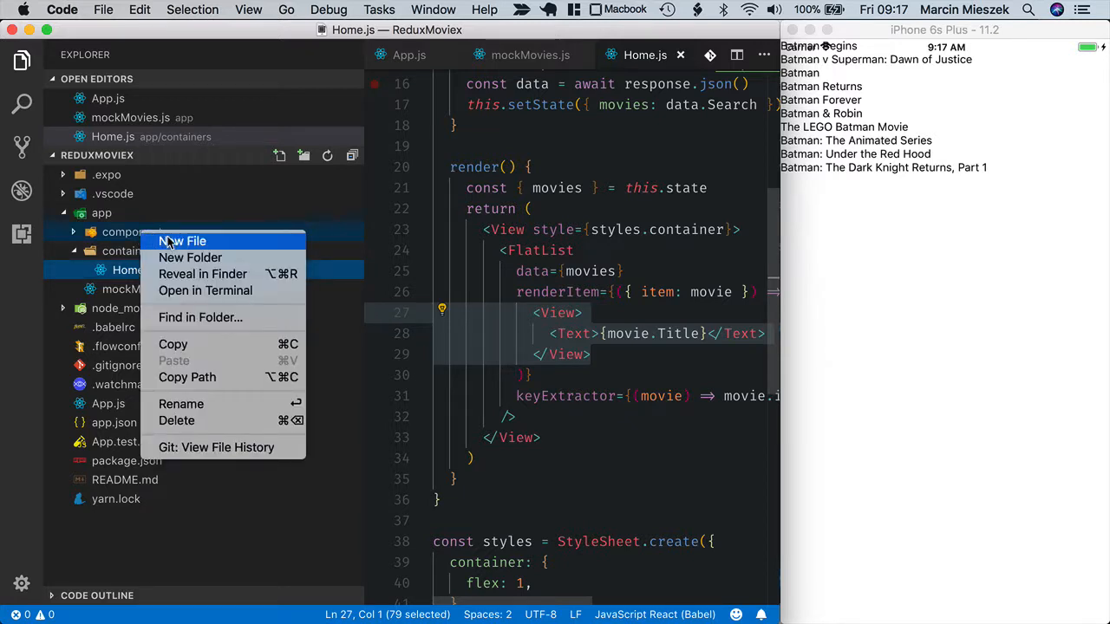
pyautogui.click(171, 238)
pyautogui.write('MovieRow.js')
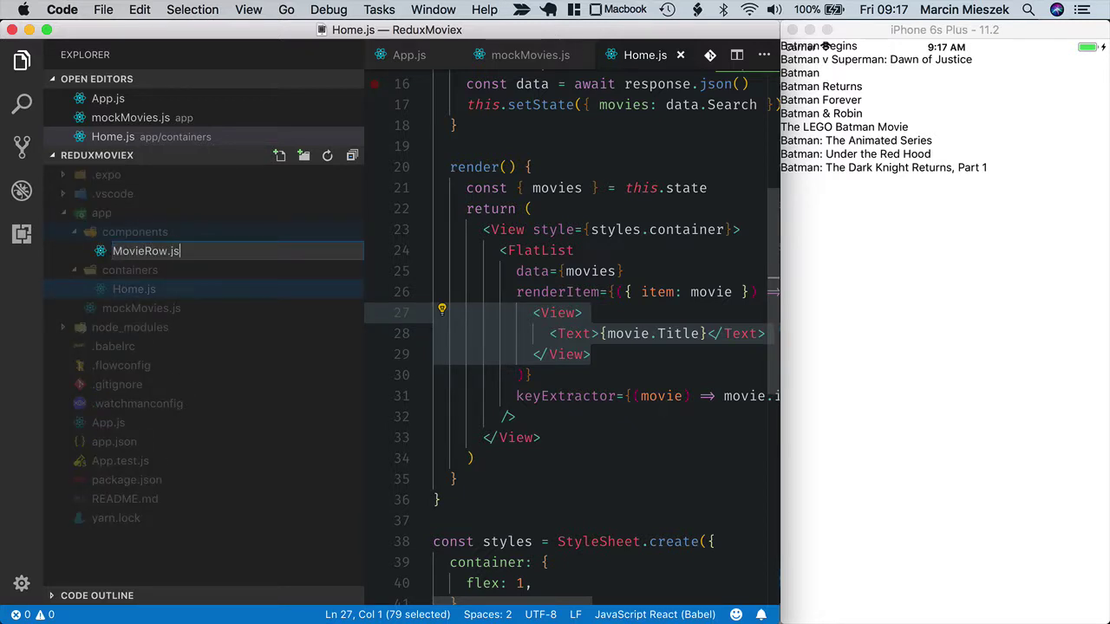
pyautogui.press('Return')
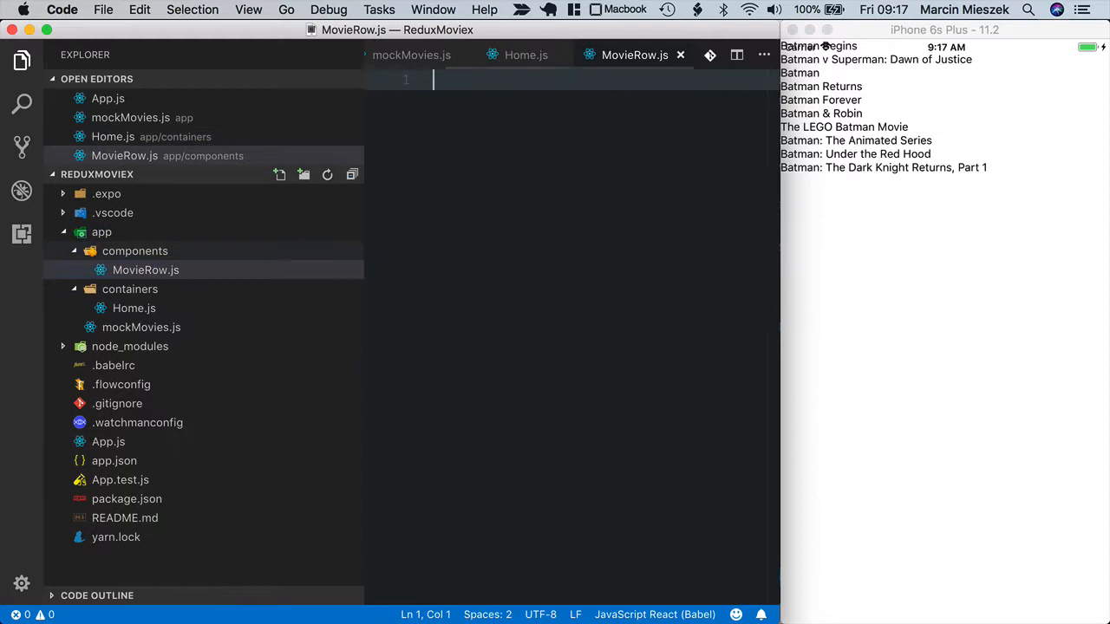
# - Cut the movie row markup on lines 27–29 out of Home.js and switch to MovieRow.js
pyautogui.click(529, 55)
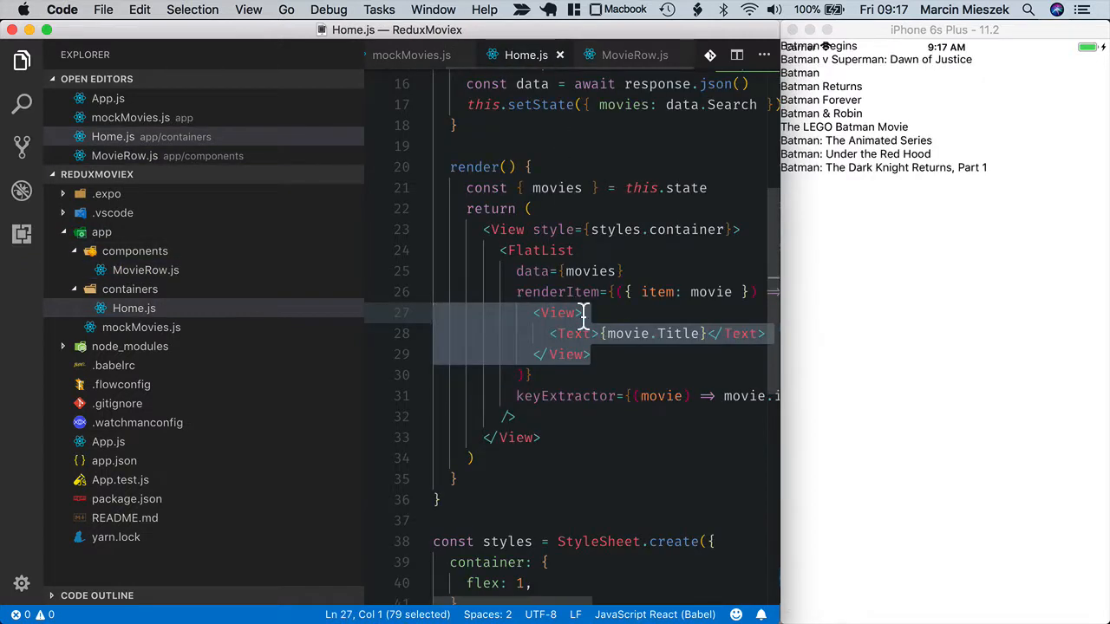
pyautogui.click(584, 313)
pyautogui.moveTo(610, 363); pyautogui.dragTo(356, 321)
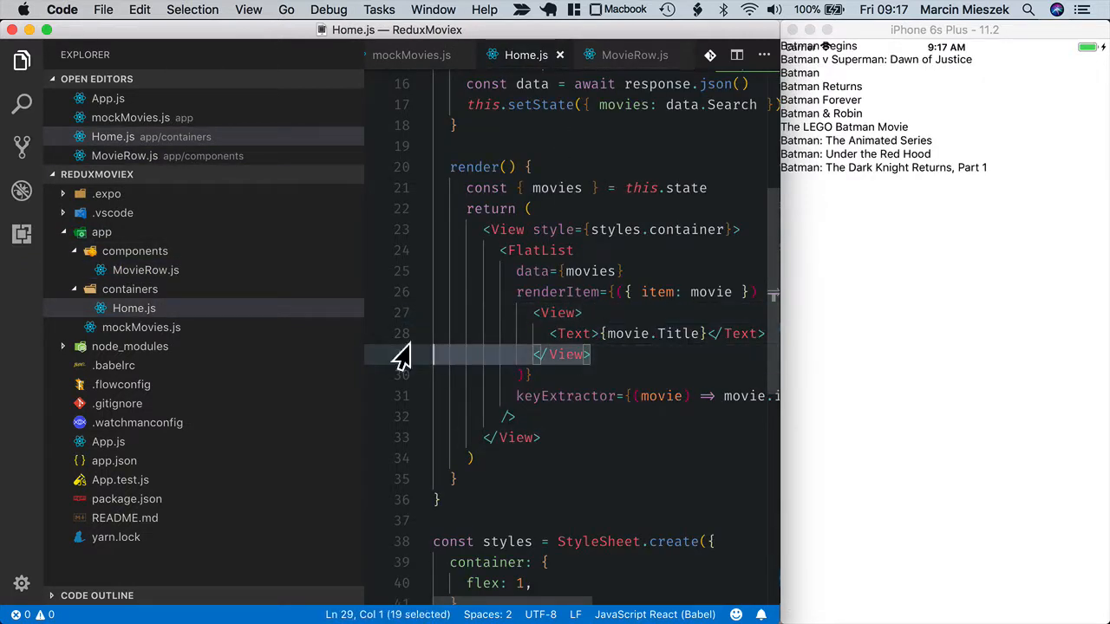
pyautogui.press('cmd+x')
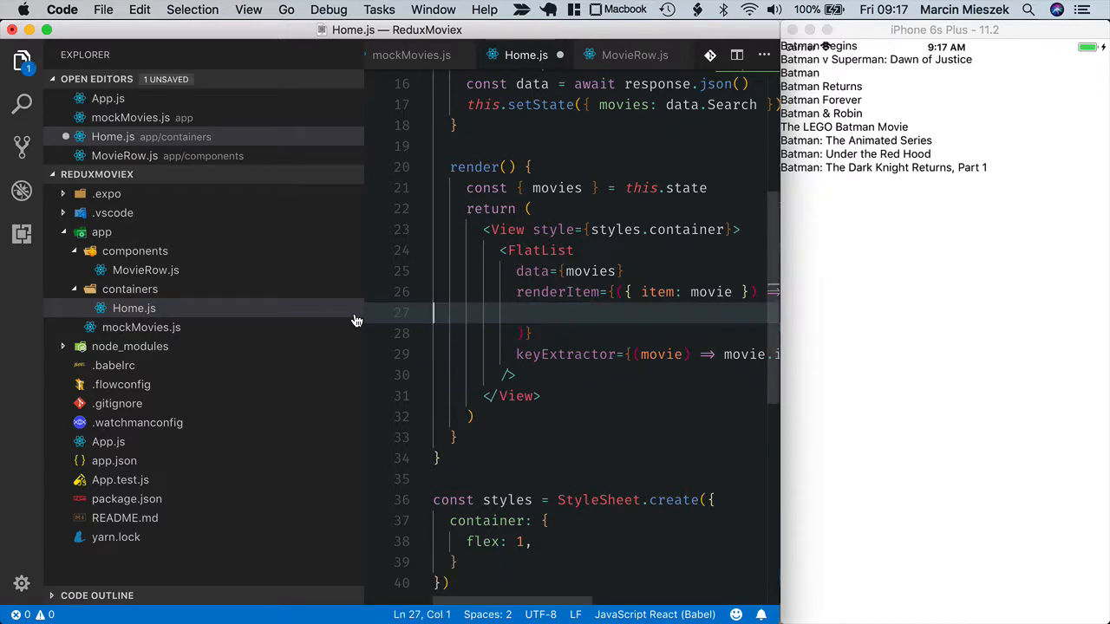
pyautogui.click(145, 270)
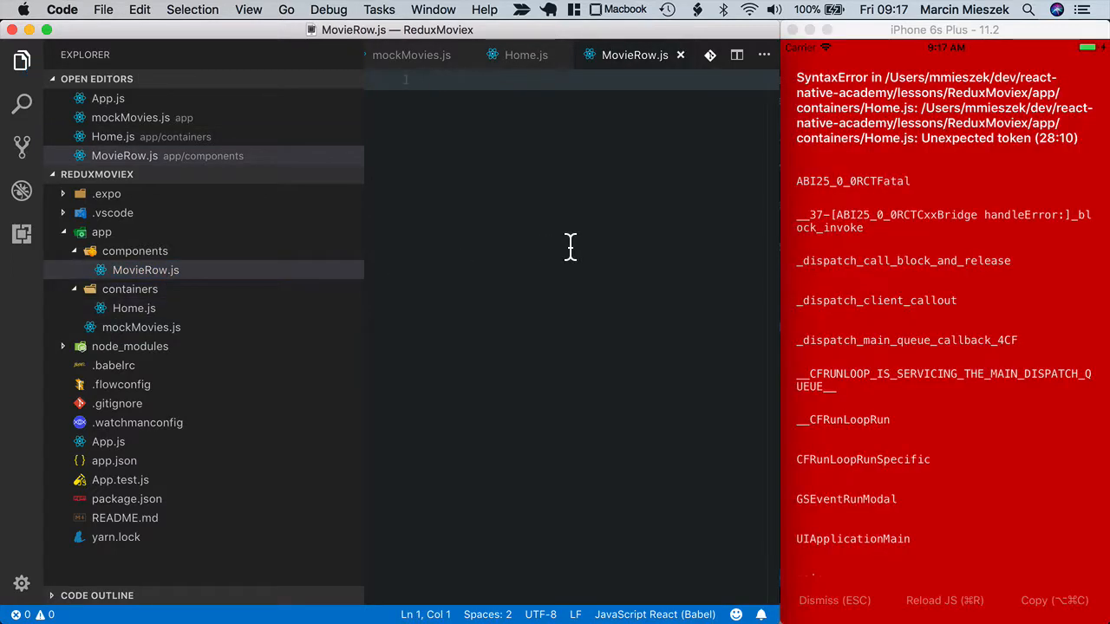
pyautogui.write('import R')
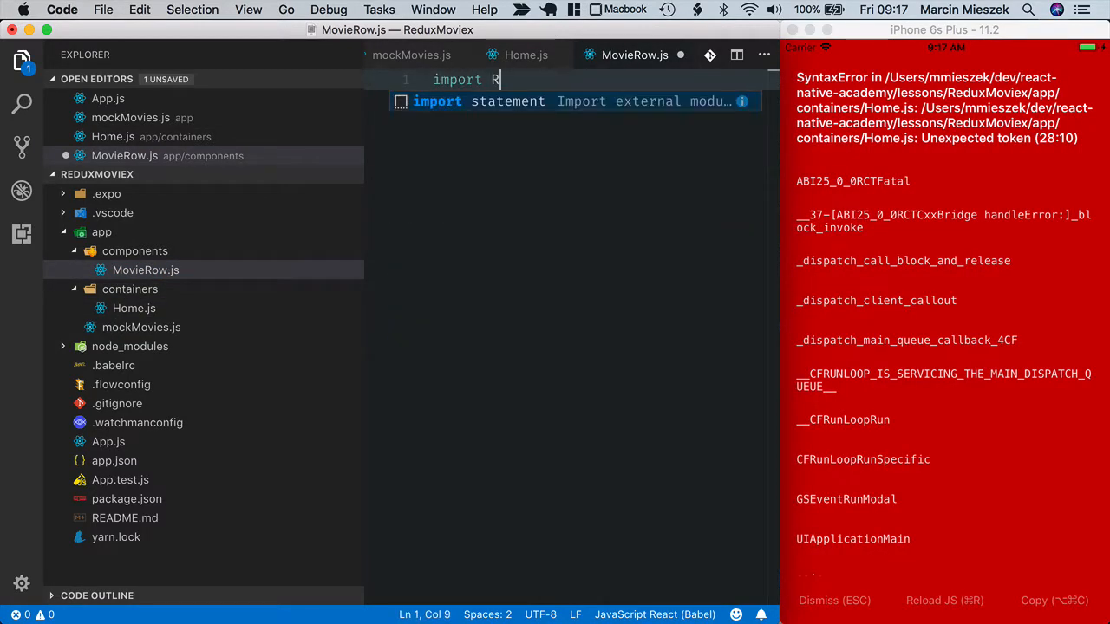
pyautogui.write('eact')
# - Hide the file tree and add the react-native import to MovieRow.js
pyautogui.press('cmd+b')
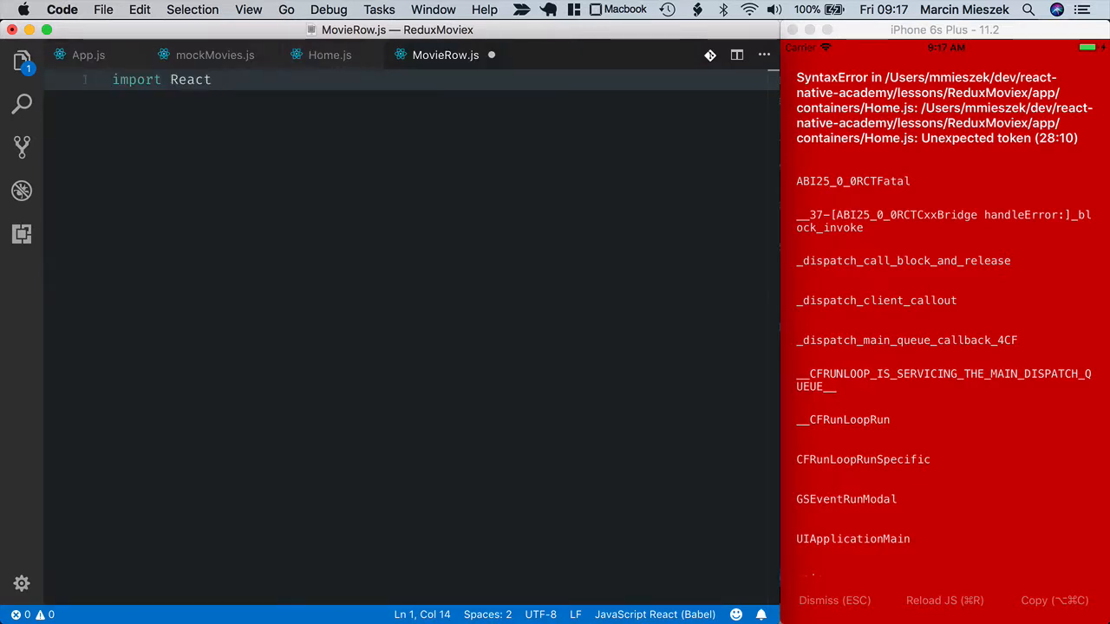
pyautogui.write("'react'")
pyautogui.press('Return')
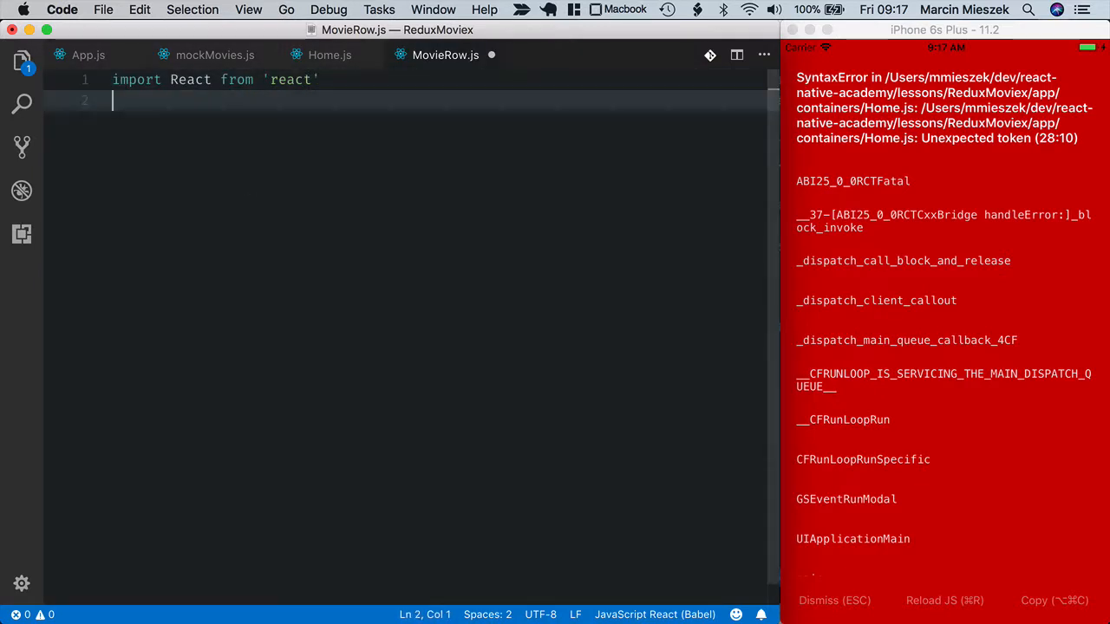
pyautogui.write('import { Vie')
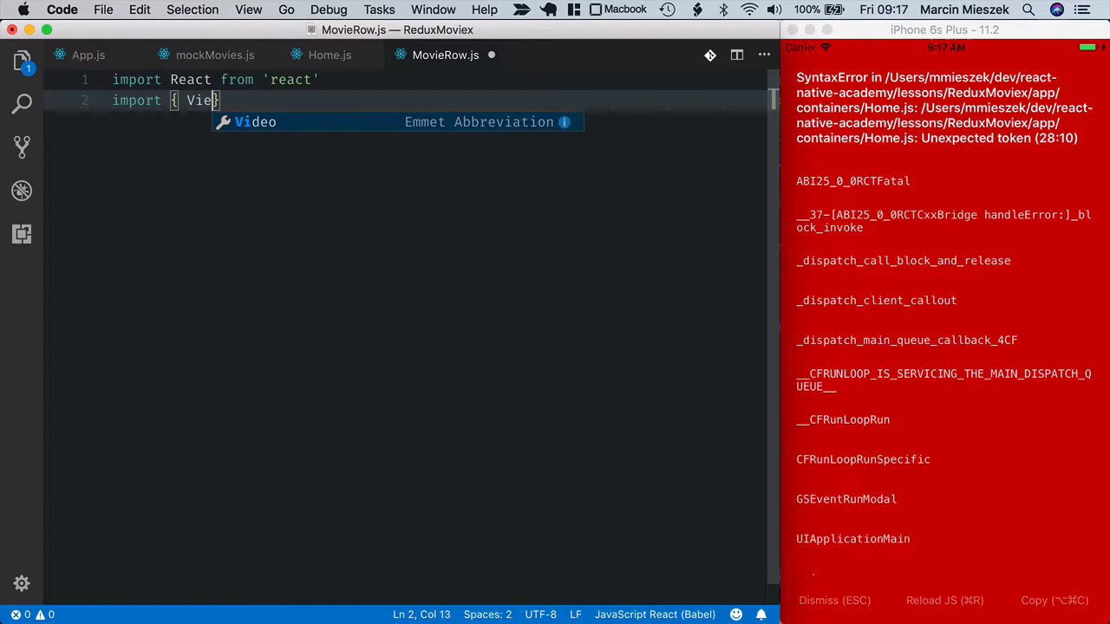
pyautogui.write('w, Text } ')
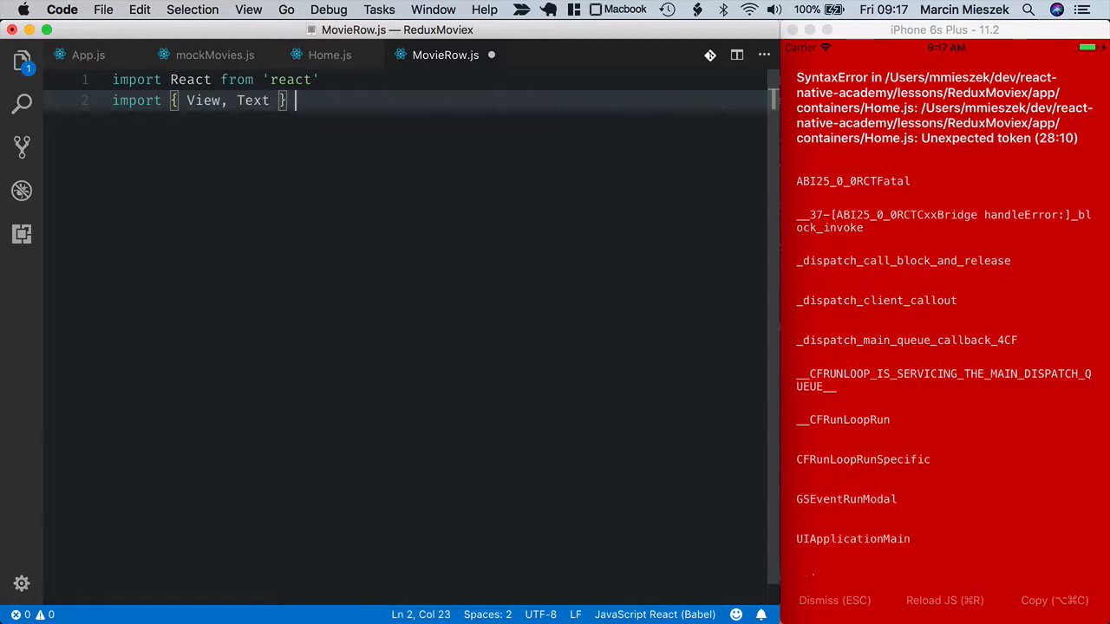
pyautogui.write("from 'rea")
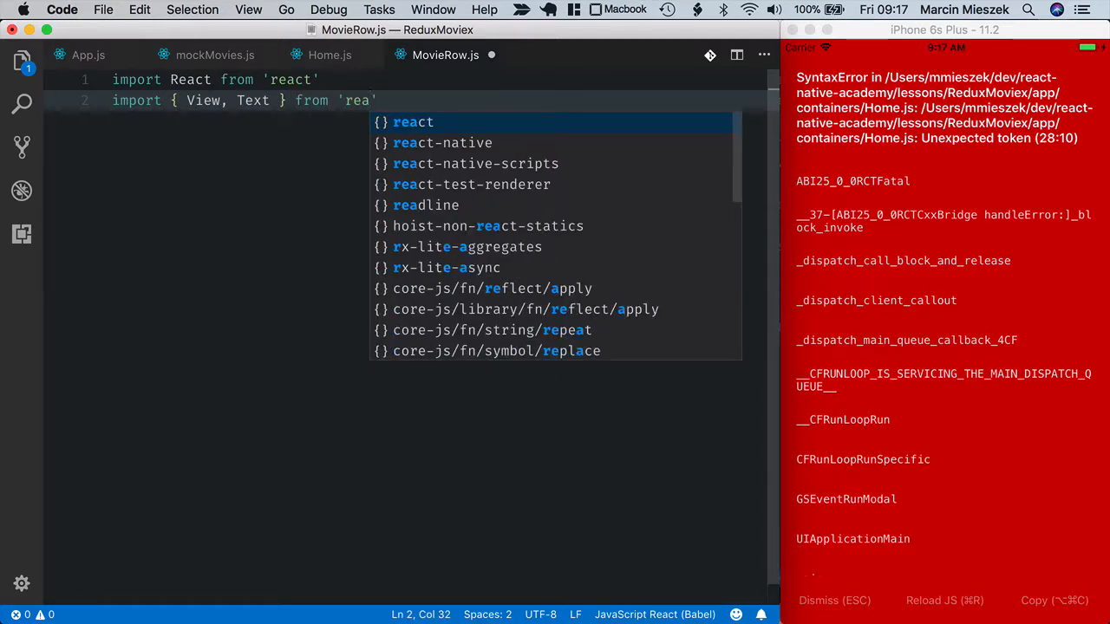
pyautogui.press('Down')
pyautogui.press('Return')
pyautogui.press('Return')
pyautogui.press('Return')
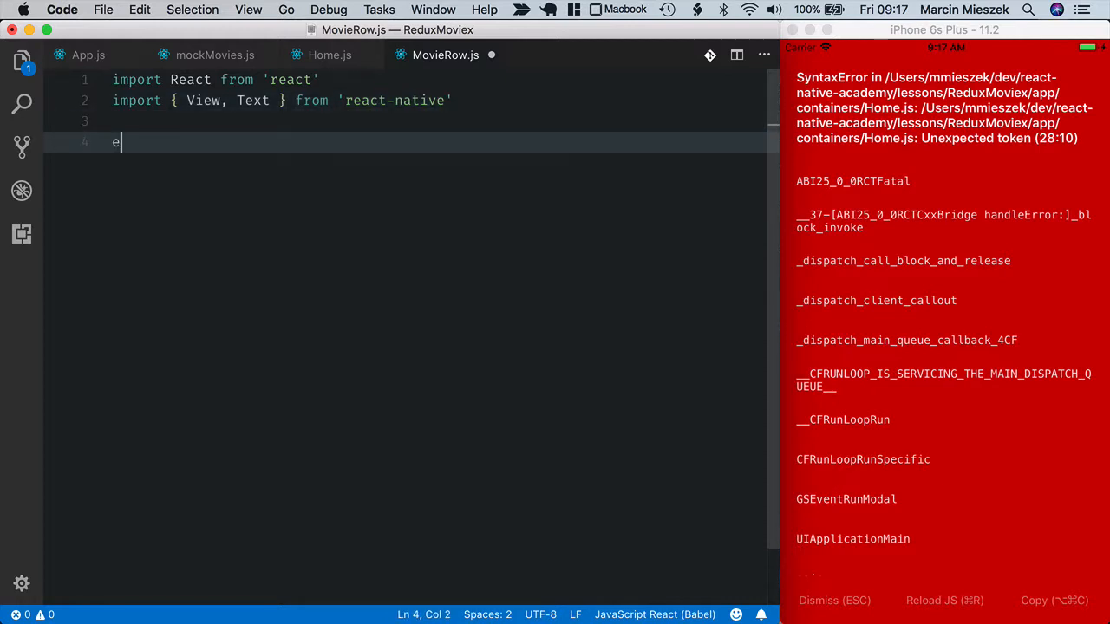
pyautogui.write('export default f')
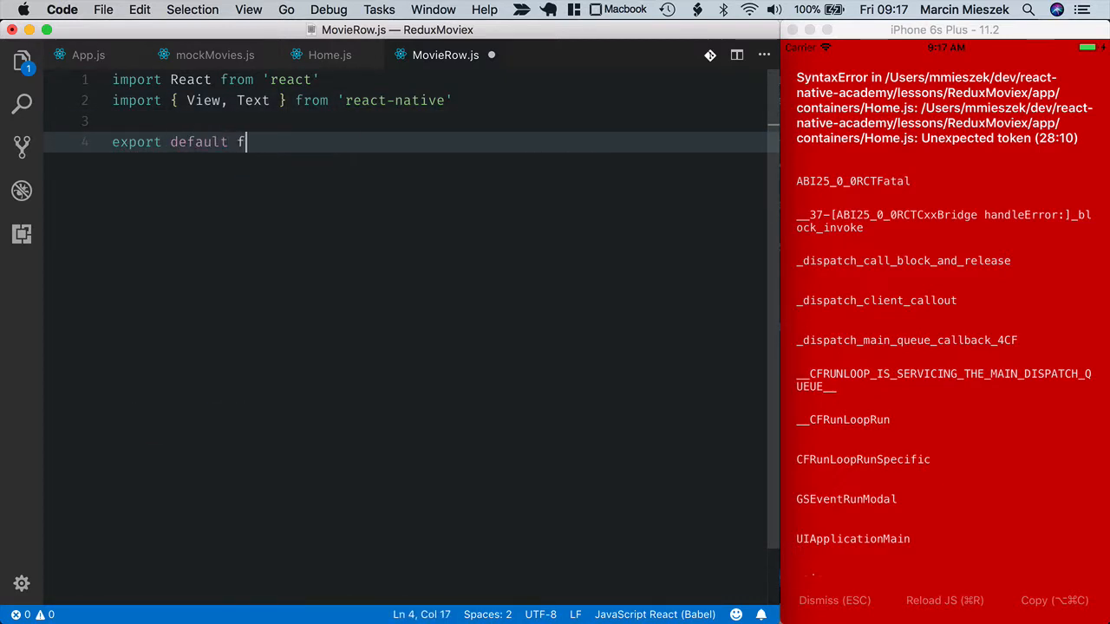
pyautogui.write('unction')
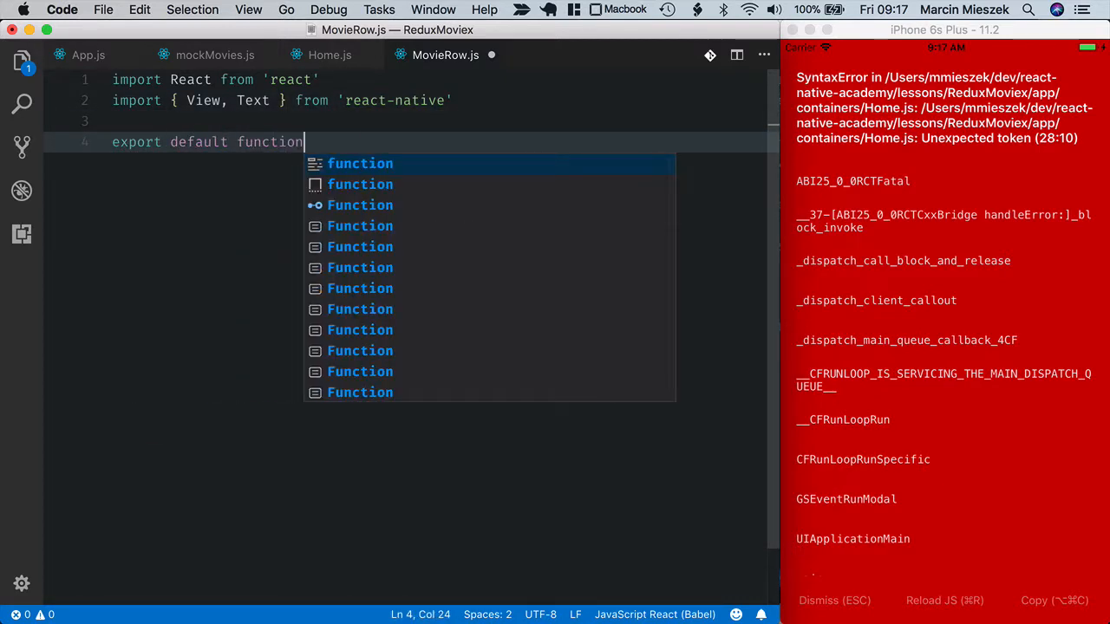
pyautogui.write(' Mo')
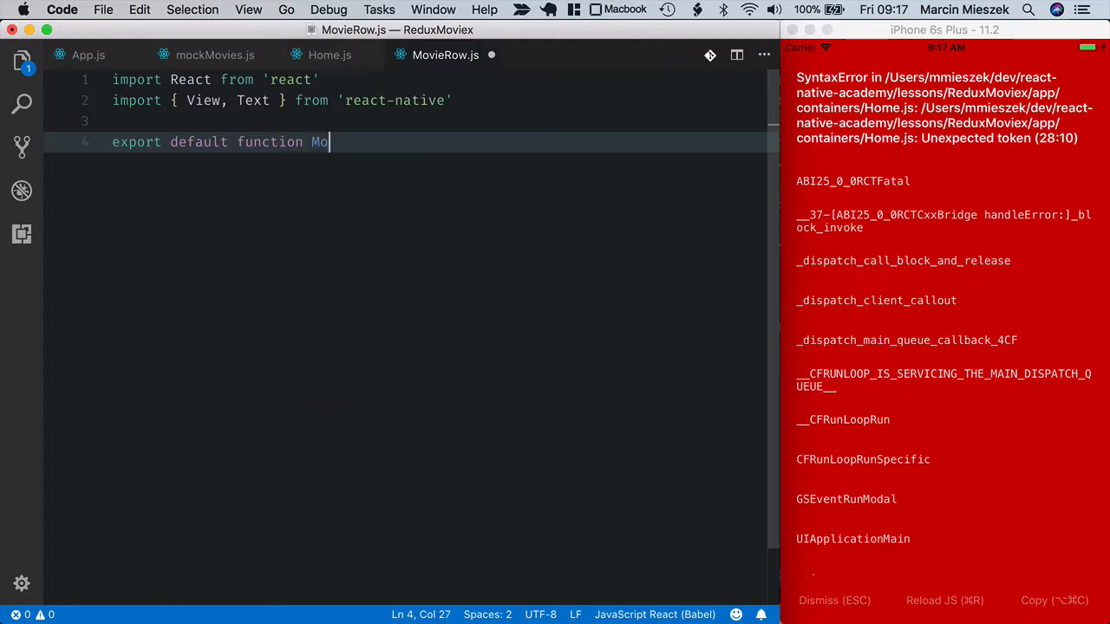
pyautogui.write('vieRow')
pyautogui.write('({ movi')
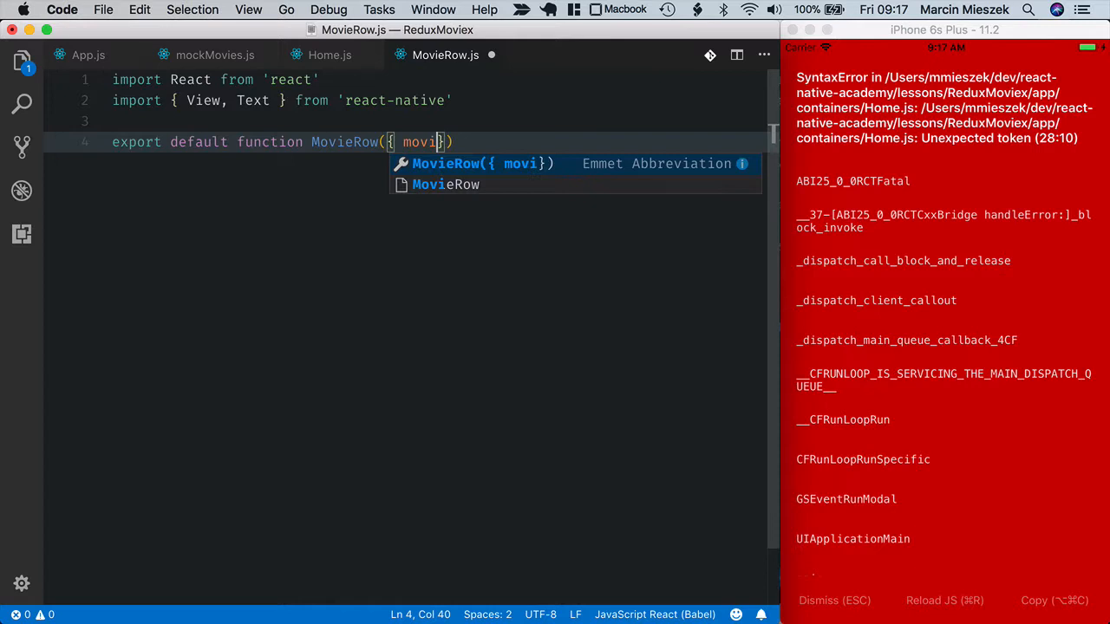
pyautogui.write('e })')
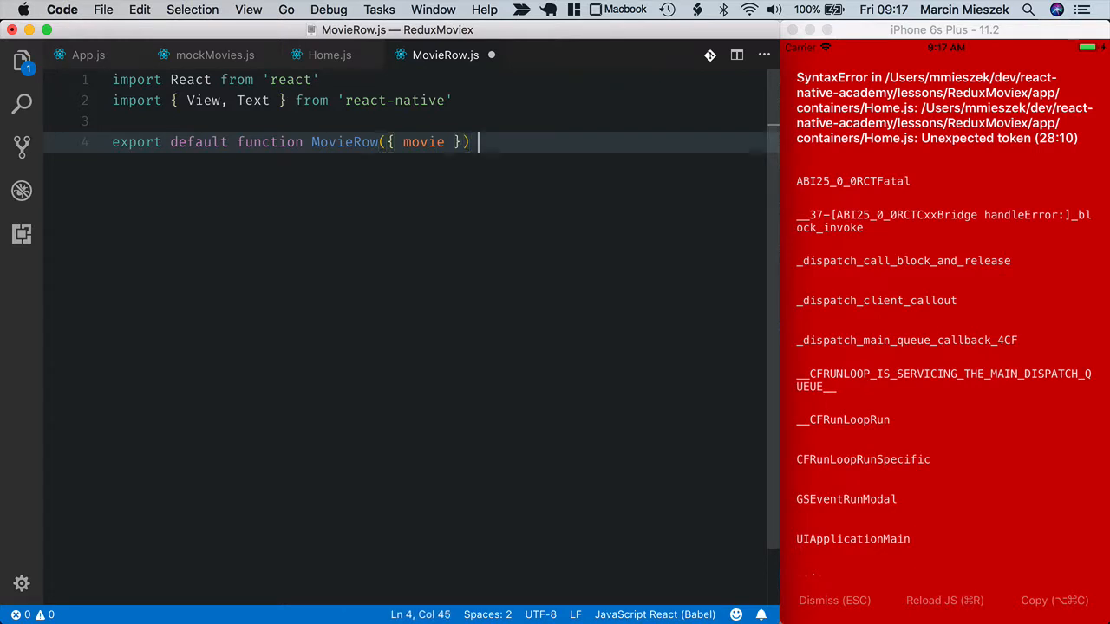
pyautogui.write(' {')
# - Return the pasted row markup from MovieRow and outdent the View block to match
pyautogui.press('Return')
pyautogui.write('return ')
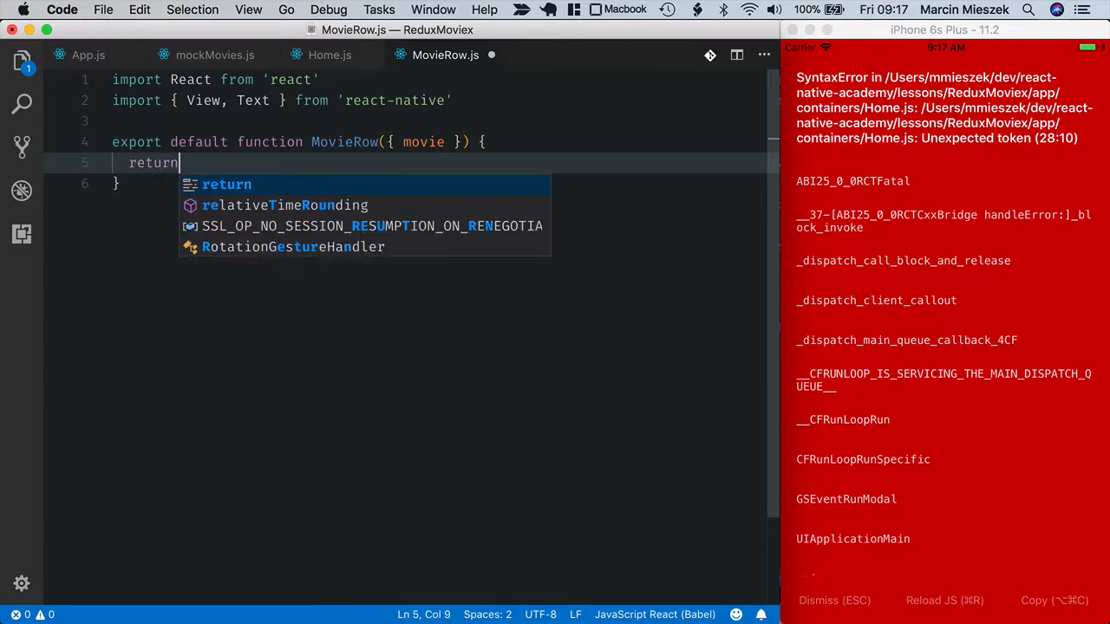
pyautogui.write('(')
pyautogui.press('Return')
pyautogui.press('super+v')
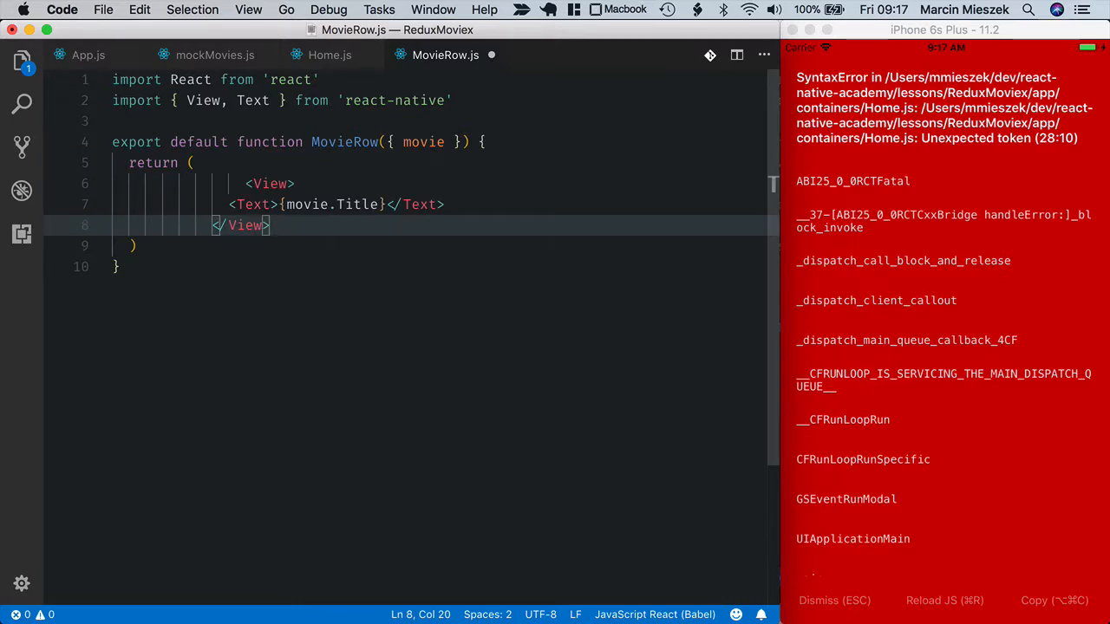
pyautogui.click(246, 183)
pyautogui.press('BackSpace')
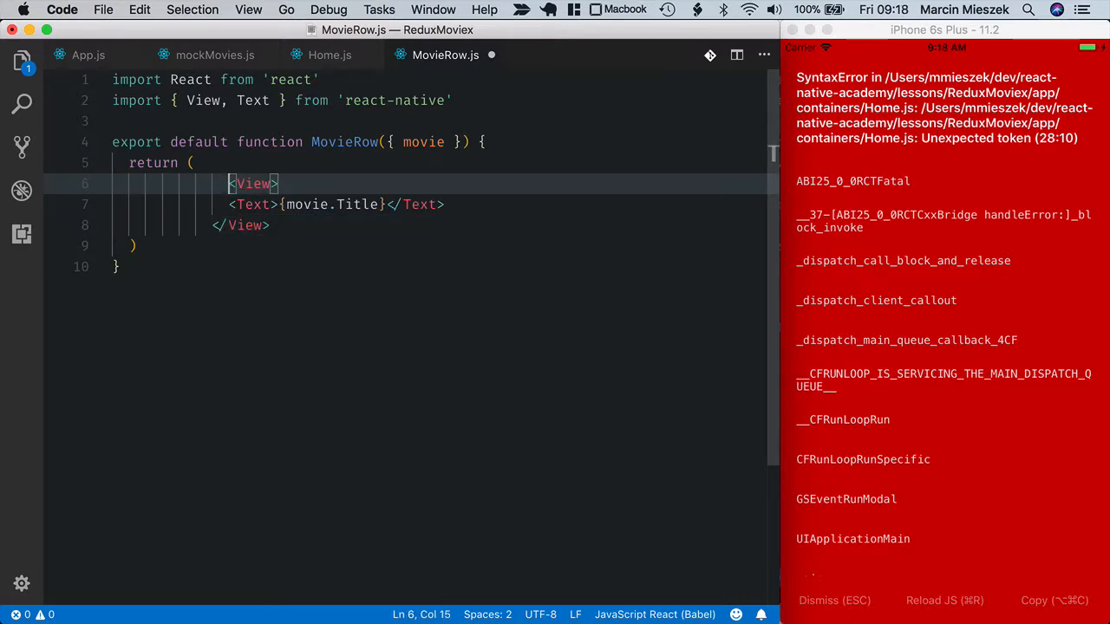
pyautogui.press('BackSpace')
pyautogui.moveTo(290, 232); pyautogui.dragTo(113, 184)
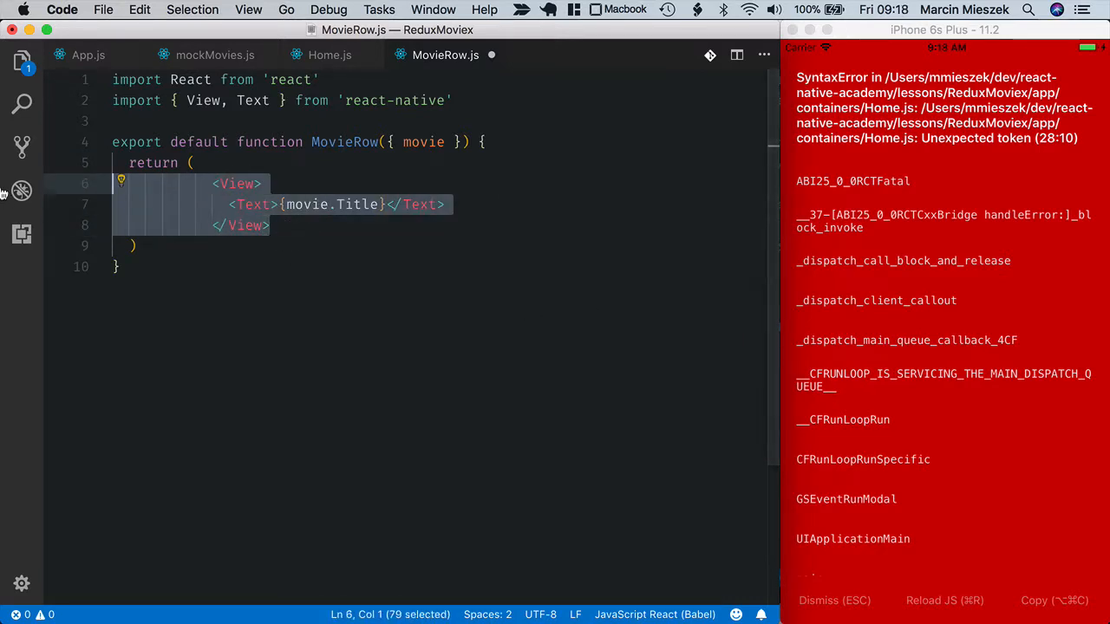
pyautogui.hotkey('shift', 'Tab')
pyautogui.hotkey('shift', 'Tab')
pyautogui.hotkey('shift', 'Tab')
pyautogui.hotkey('shift', 'Tab')
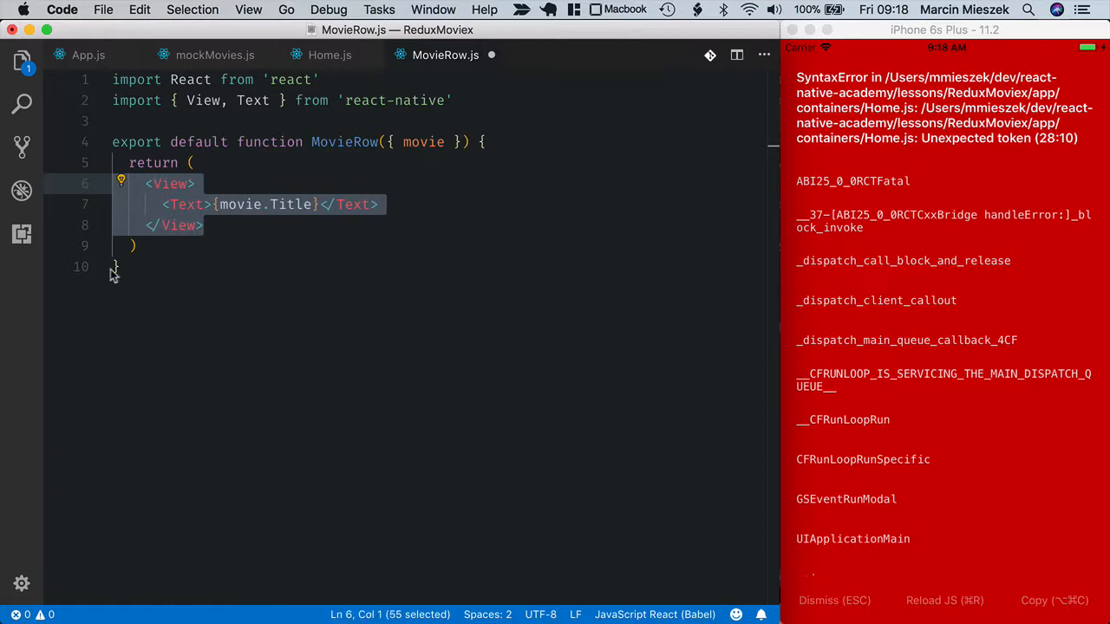
# - Add a trailing newline and save MovieRow.js
pyautogui.click(149, 268)
pyautogui.press('Return')
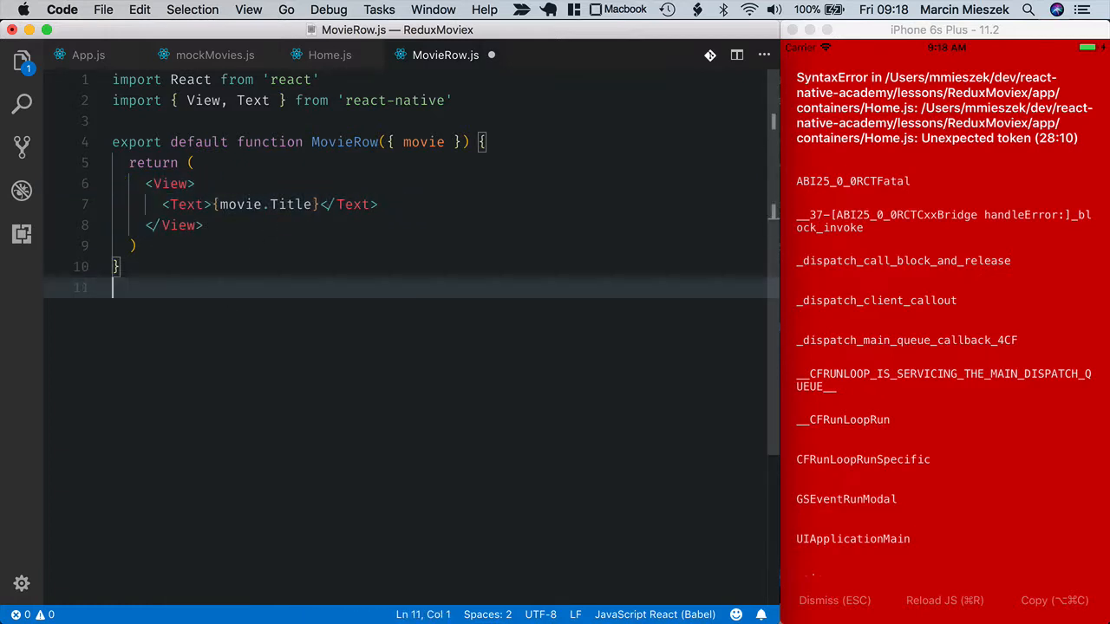
pyautogui.press('super+s')
# - Import MovieRow from '../components/MovieRow' in Home.js and remove the mockMovies import
pyautogui.click(328, 55)
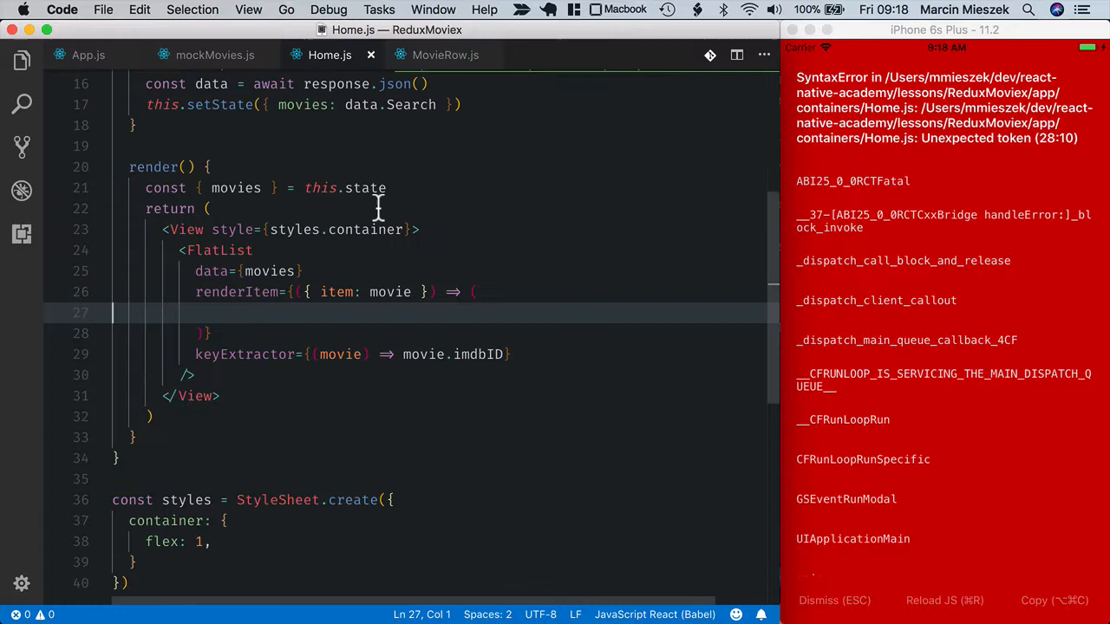
pyautogui.scroll(1, 378, 208)
pyautogui.scroll(5, 404, 198)
pyautogui.click(453, 124)
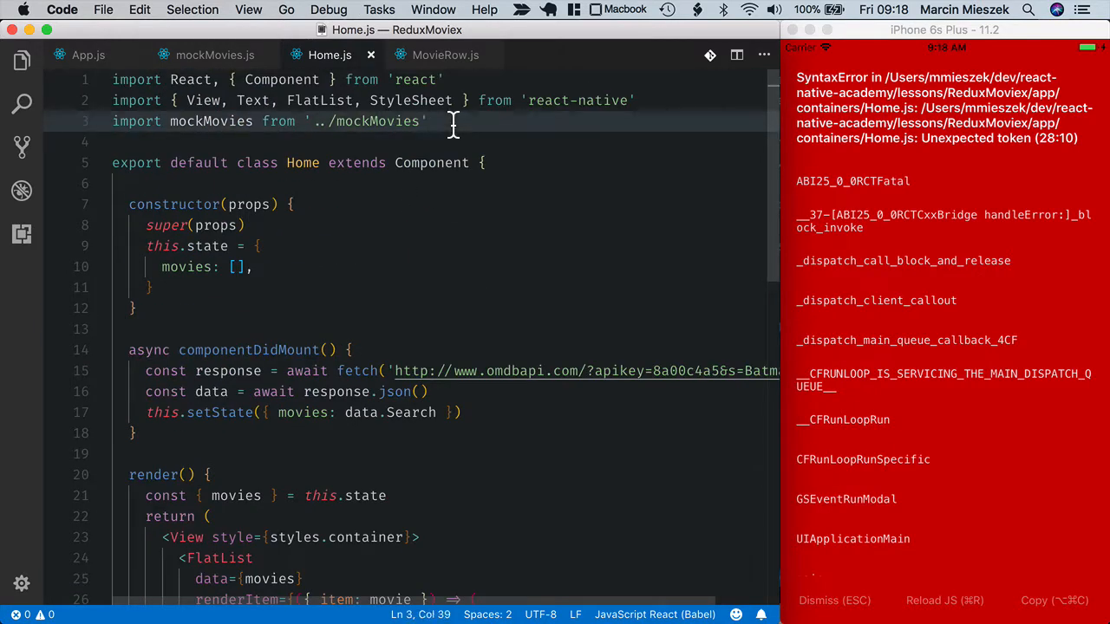
pyautogui.click(713, 101)
pyautogui.press('Return')
pyautogui.write('import M')
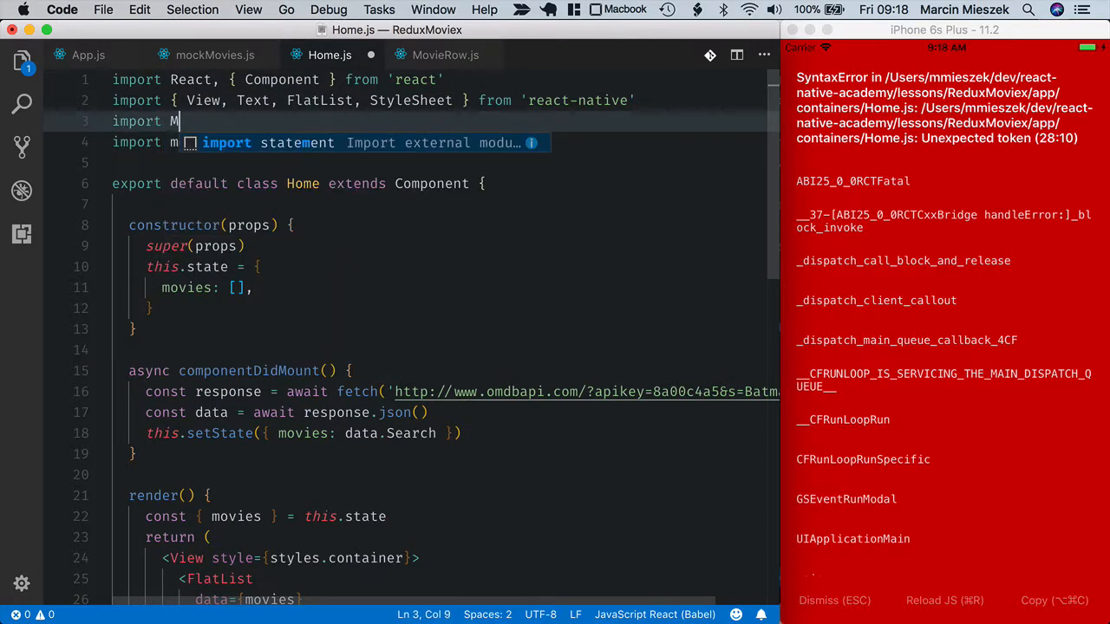
pyautogui.write('ovieRow from ')
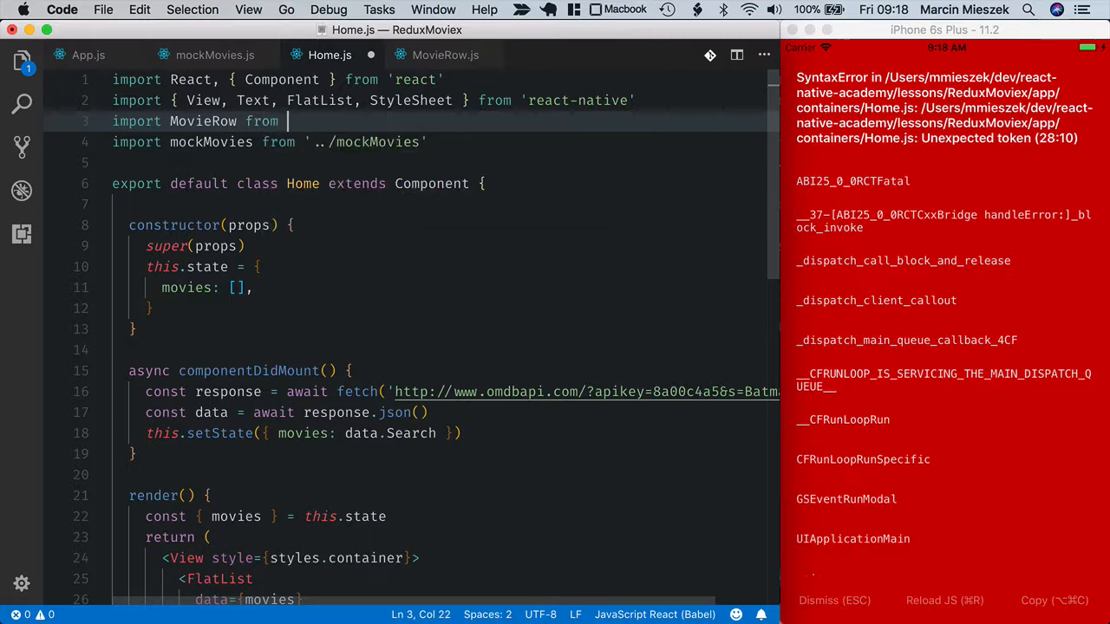
pyautogui.write("'../com")
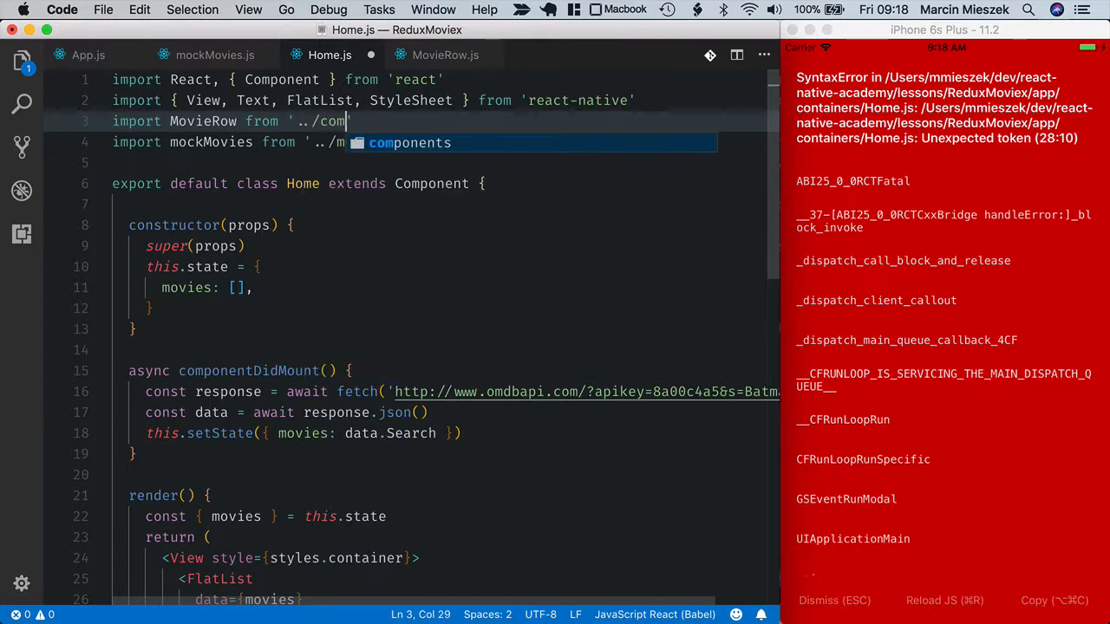
pyautogui.write('ponents/M')
pyautogui.press('Return')
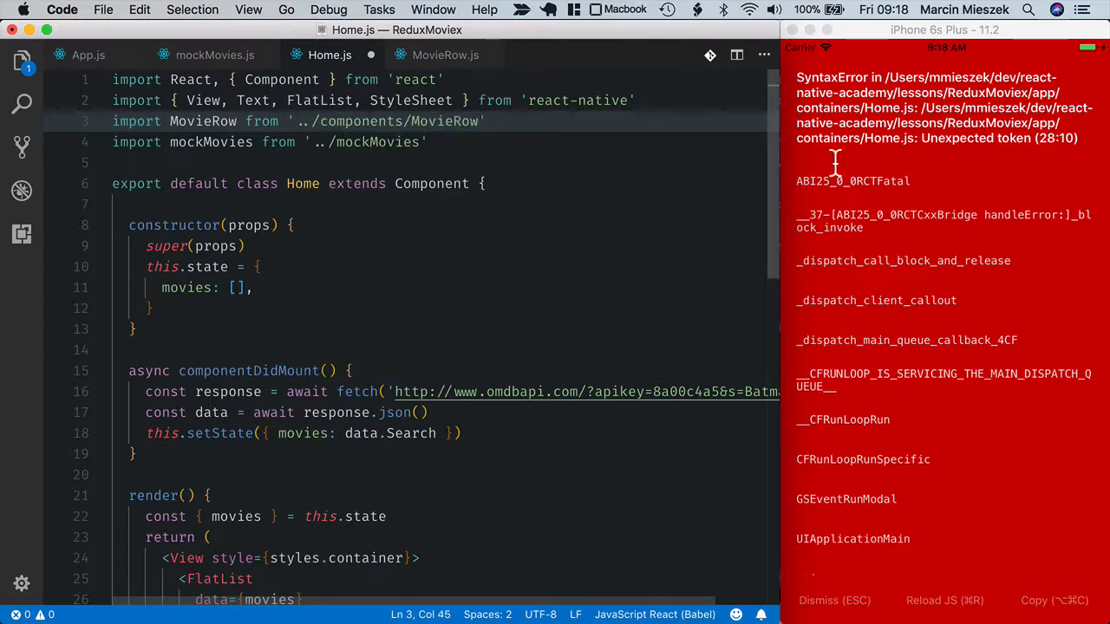
pyautogui.tripleClick(440, 143)
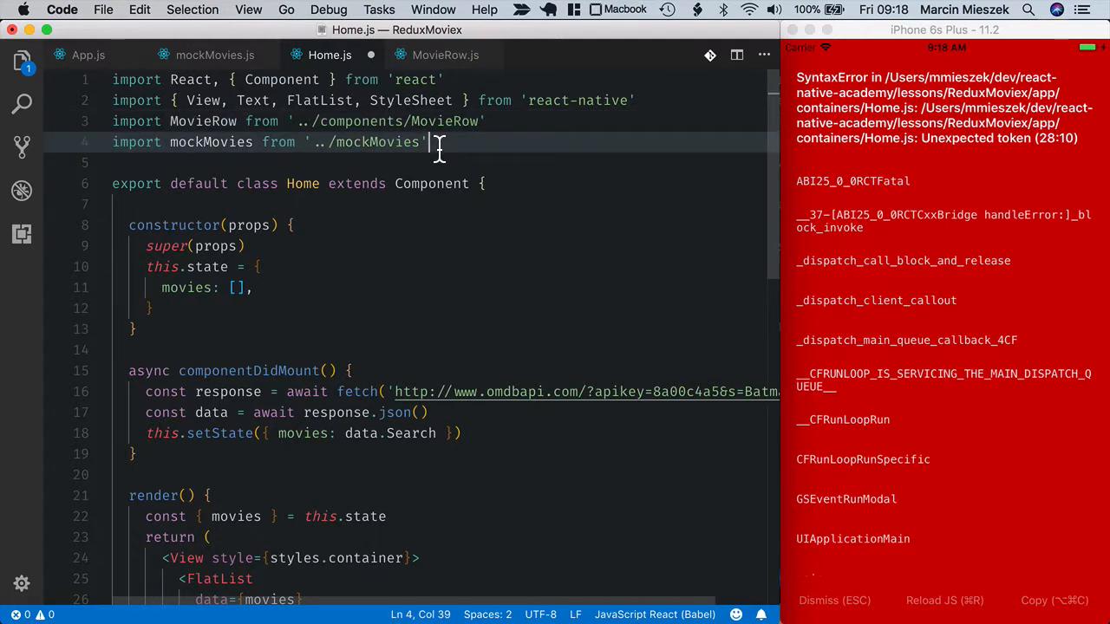
pyautogui.press('BackSpace')
pyautogui.scroll(-5, 455, 282)
pyautogui.scroll(-2, 455, 282)
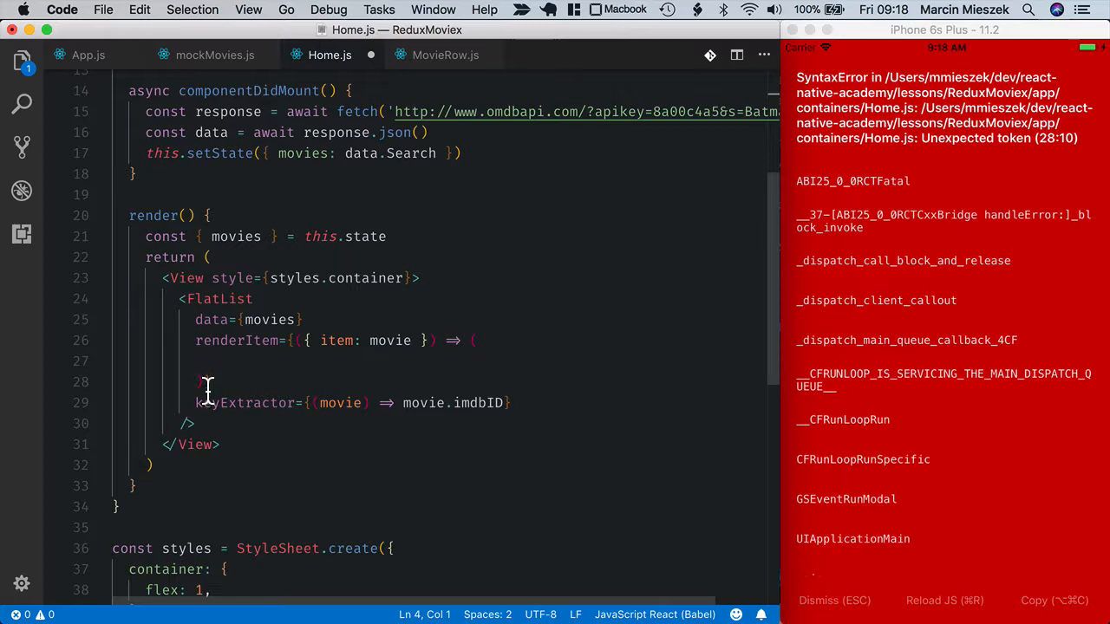
# - Render each FlatList item as <MovieRow movie={movie}/> and reload the simulator to see the Batman titles
pyautogui.moveTo(209, 383)
pyautogui.mouseDown()
pyautogui.moveTo(445, 359)
pyautogui.moveTo(471, 343)
pyautogui.mouseUp()
pyautogui.press('BackSpace')
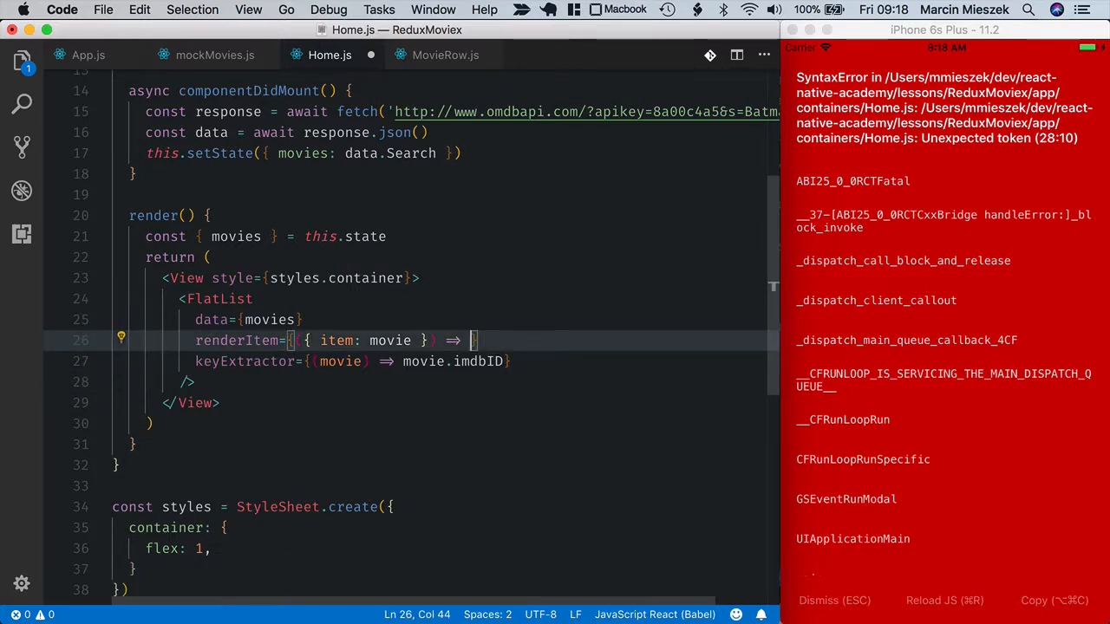
pyautogui.write('<Moviep')
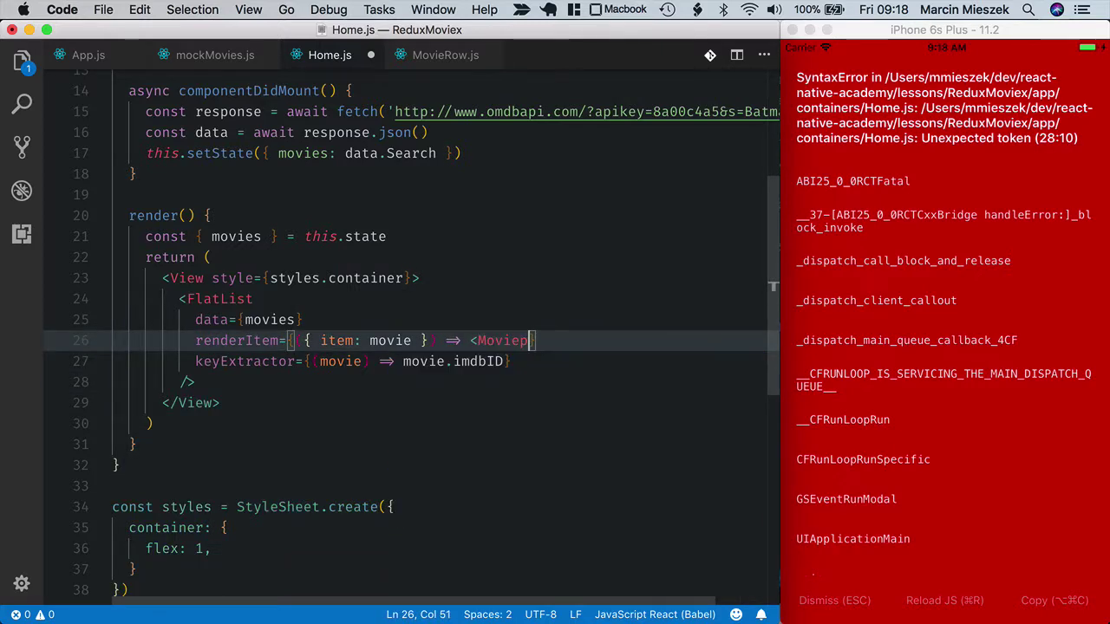
pyautogui.press('BackSpace')
pyautogui.write('R')
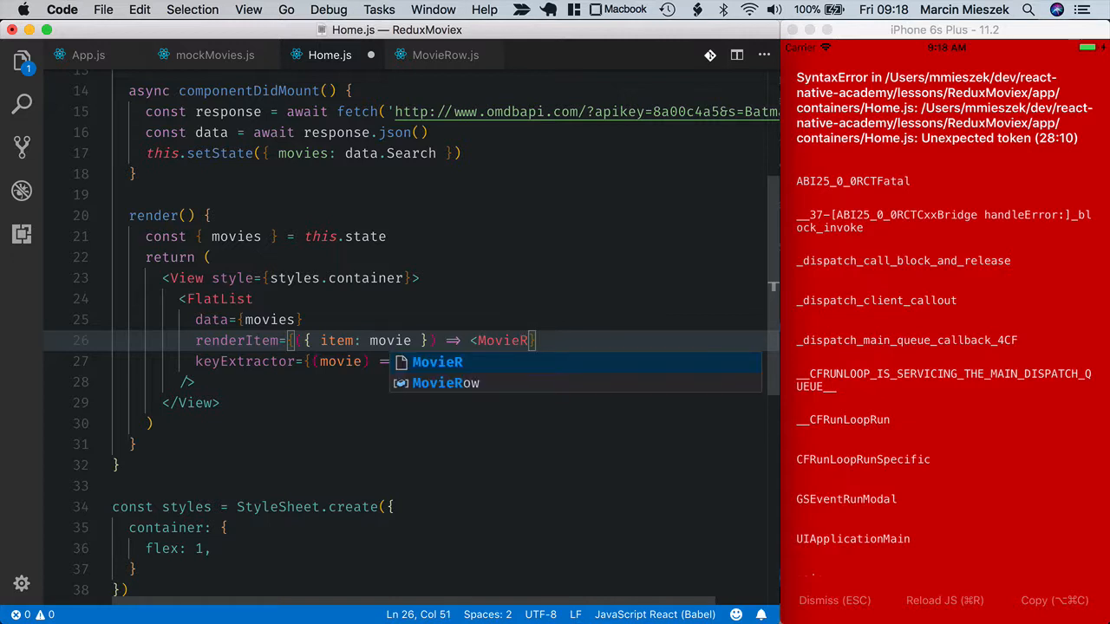
pyautogui.press('Escape')
pyautogui.write('ow ')
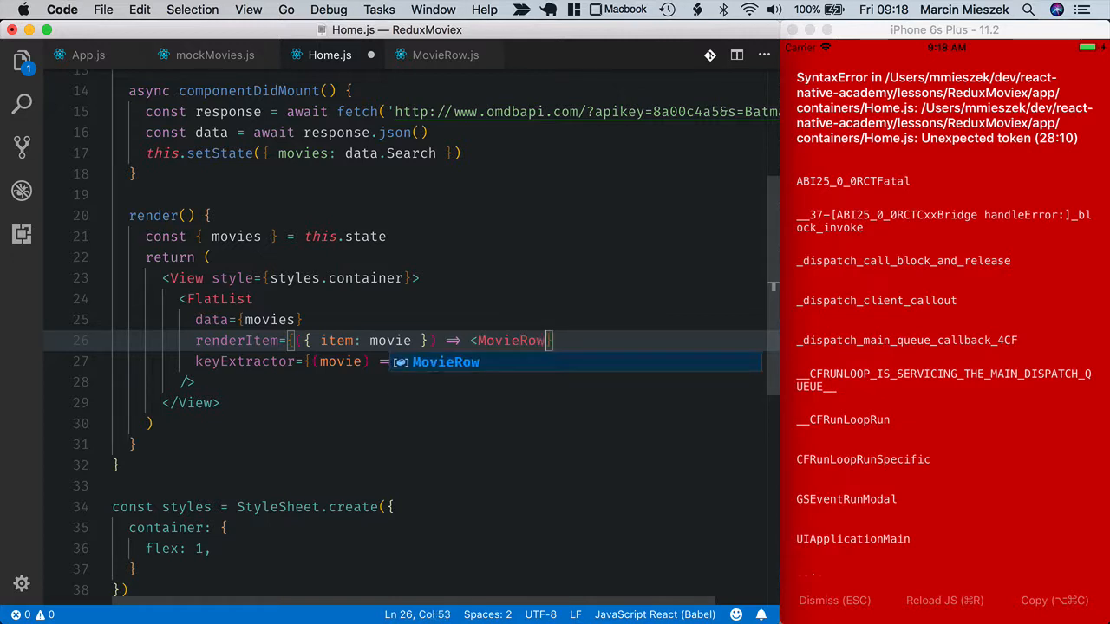
pyautogui.write('/>')
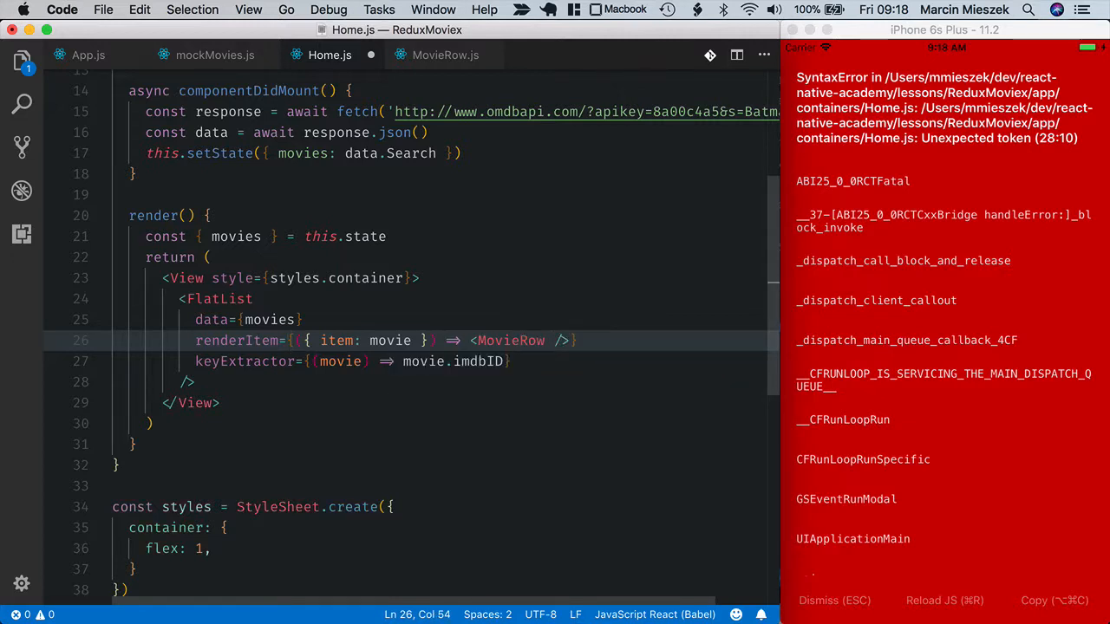
pyautogui.write('movie={movie')
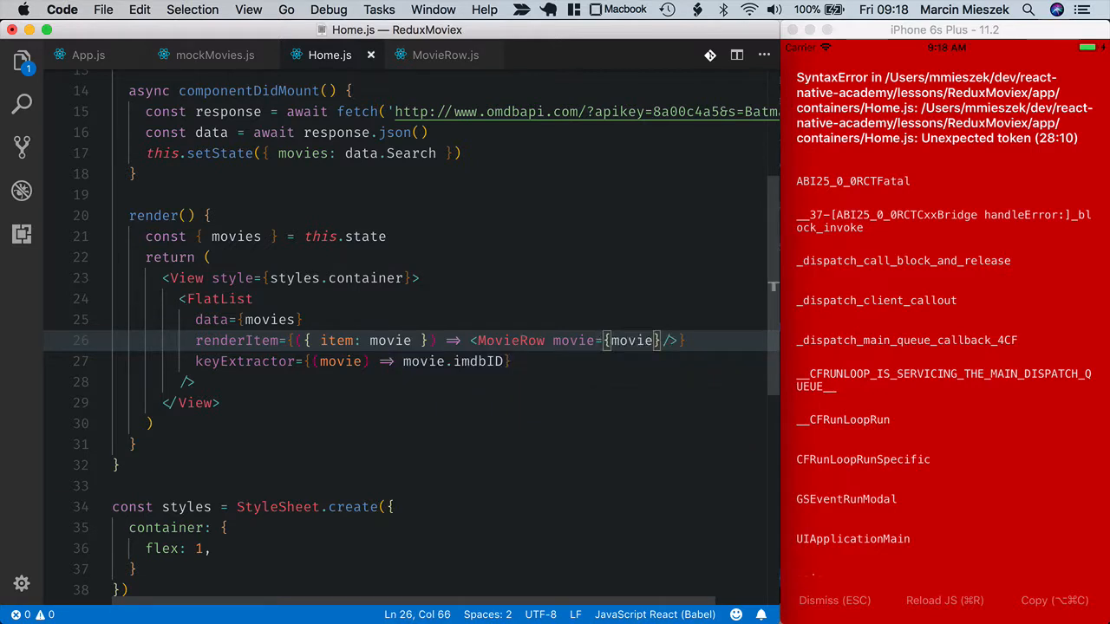
pyautogui.click(944, 600)
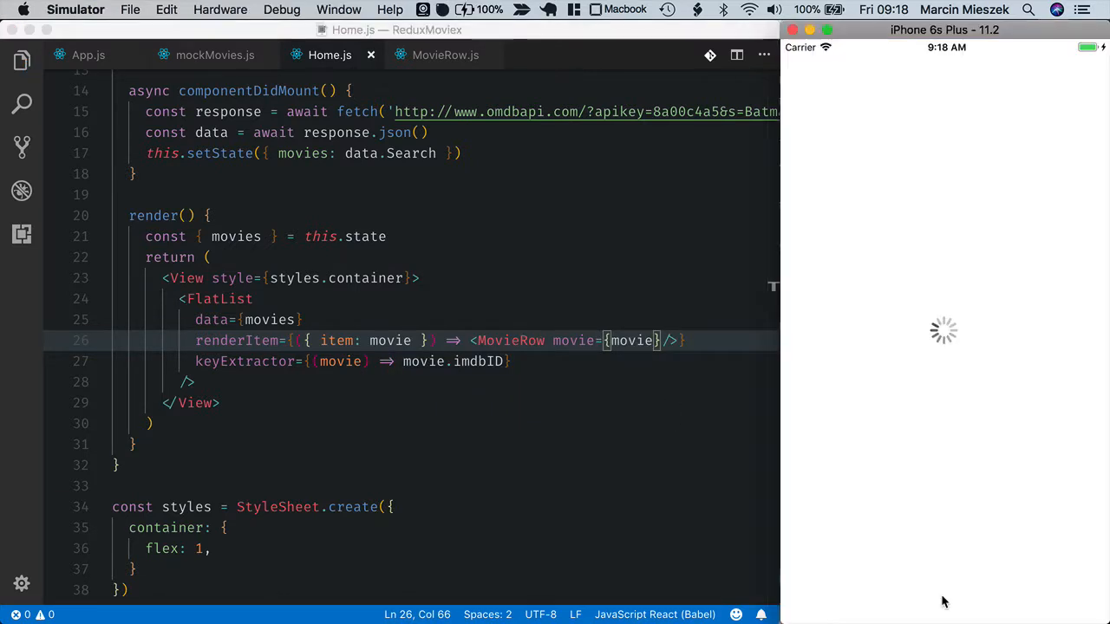
pyautogui.moveTo(827, 108); pyautogui.dragTo(863, 476)
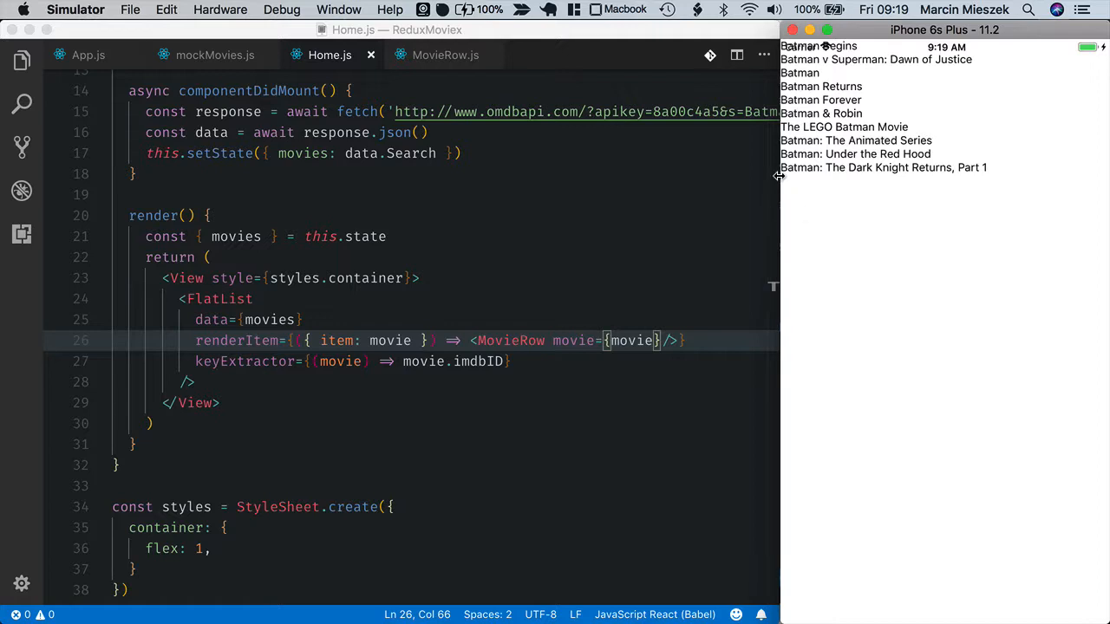
# - Import Image in MovieRow.js and add an Image inside the View sourced from uri: movie.Poster
pyautogui.click(434, 55)
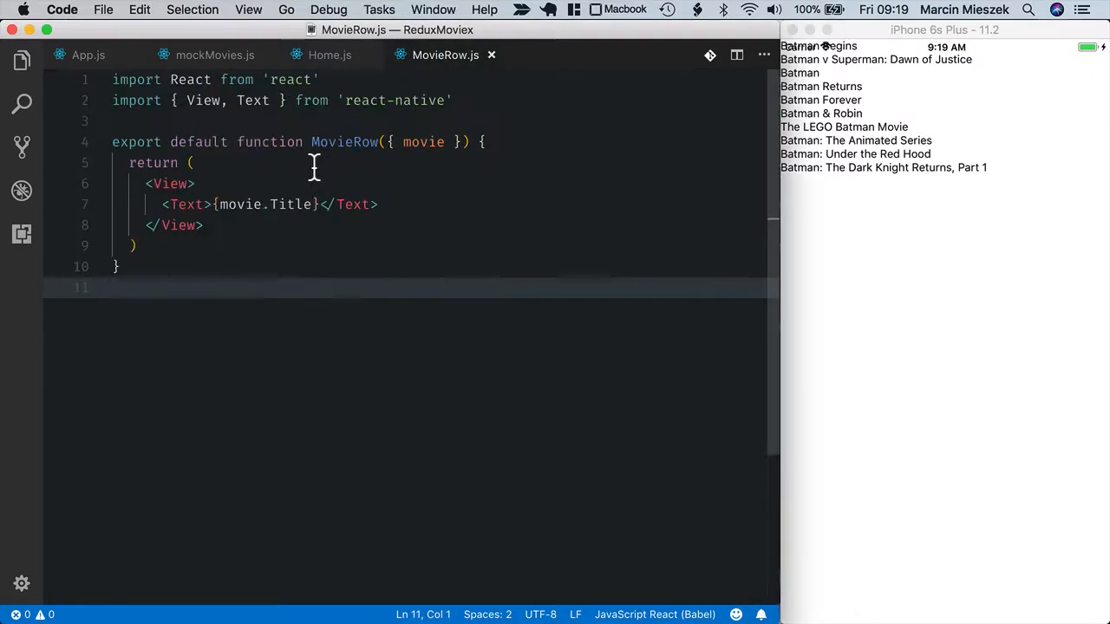
pyautogui.click(273, 102)
pyautogui.write(', Ima')
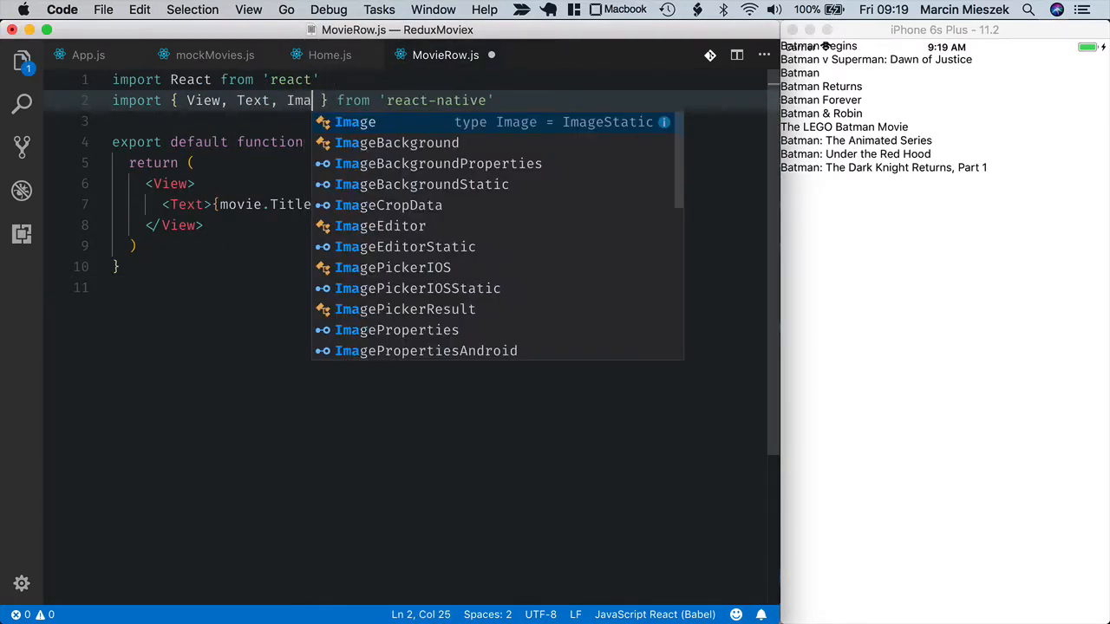
pyautogui.write('he')
pyautogui.press('BackSpace')
pyautogui.press('BackSpace')
pyautogui.write('ge')
pyautogui.click(235, 190)
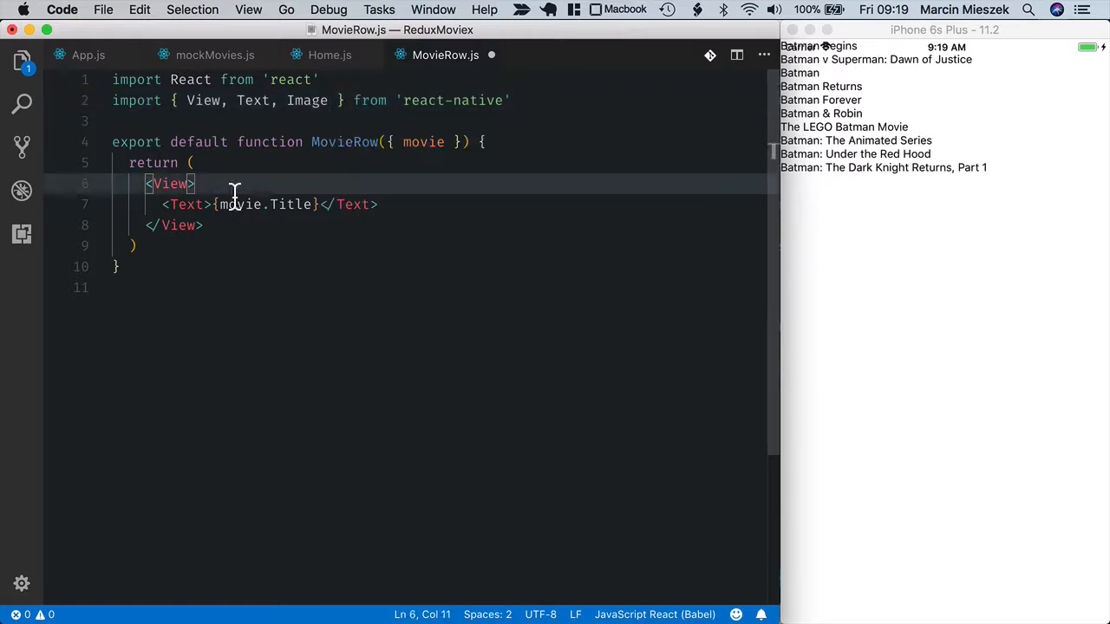
pyautogui.press('Return')
pyautogui.write('<')
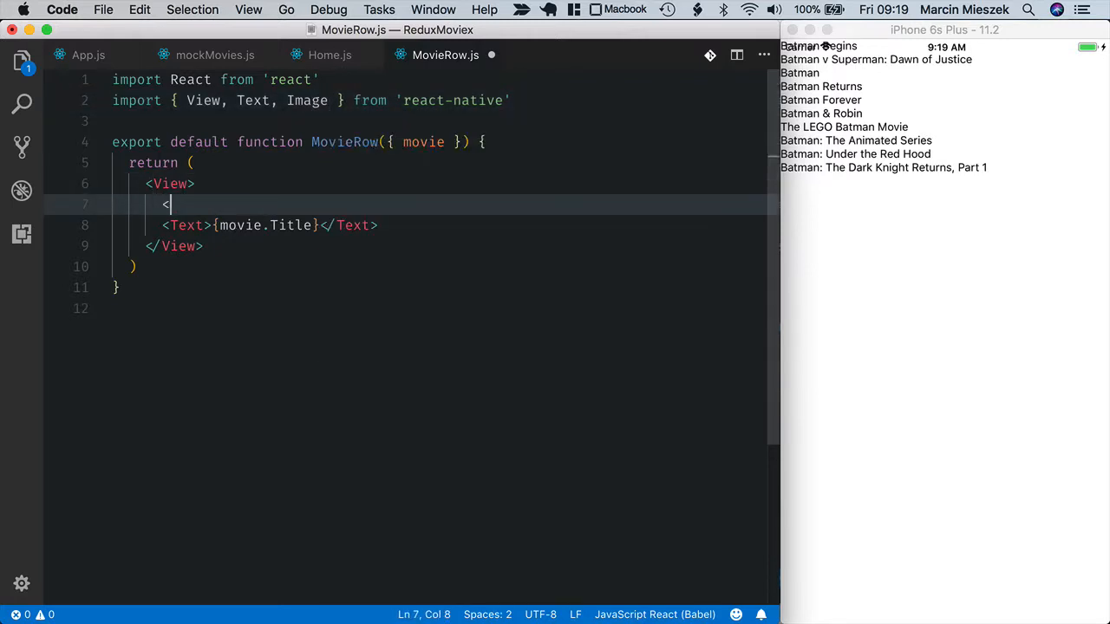
pyautogui.write('Image ')
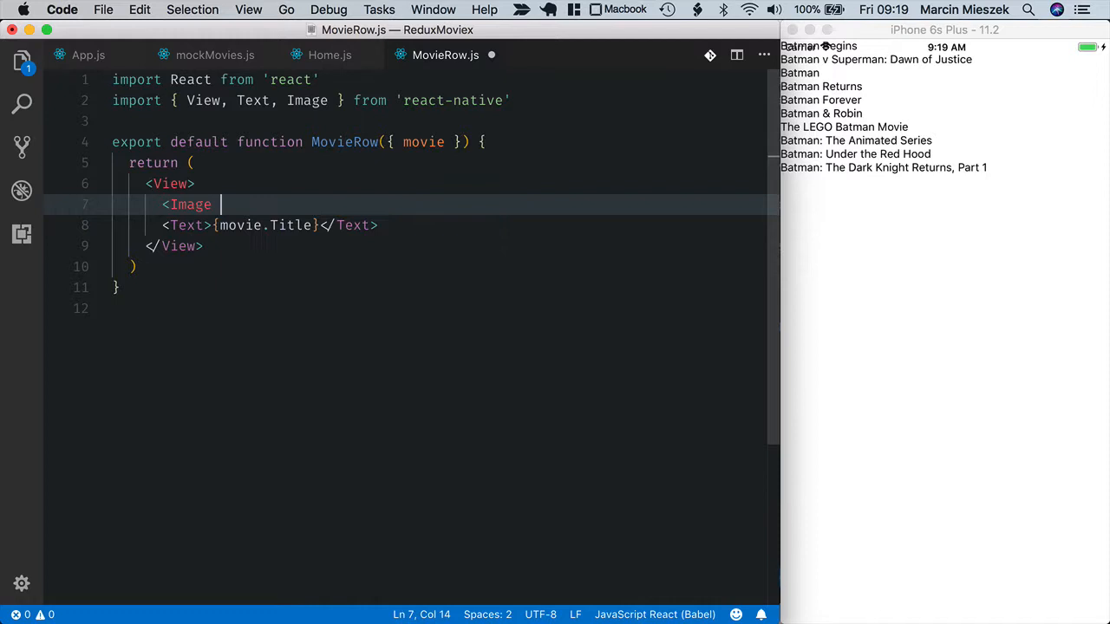
pyautogui.write('source=')
pyautogui.write('{{')
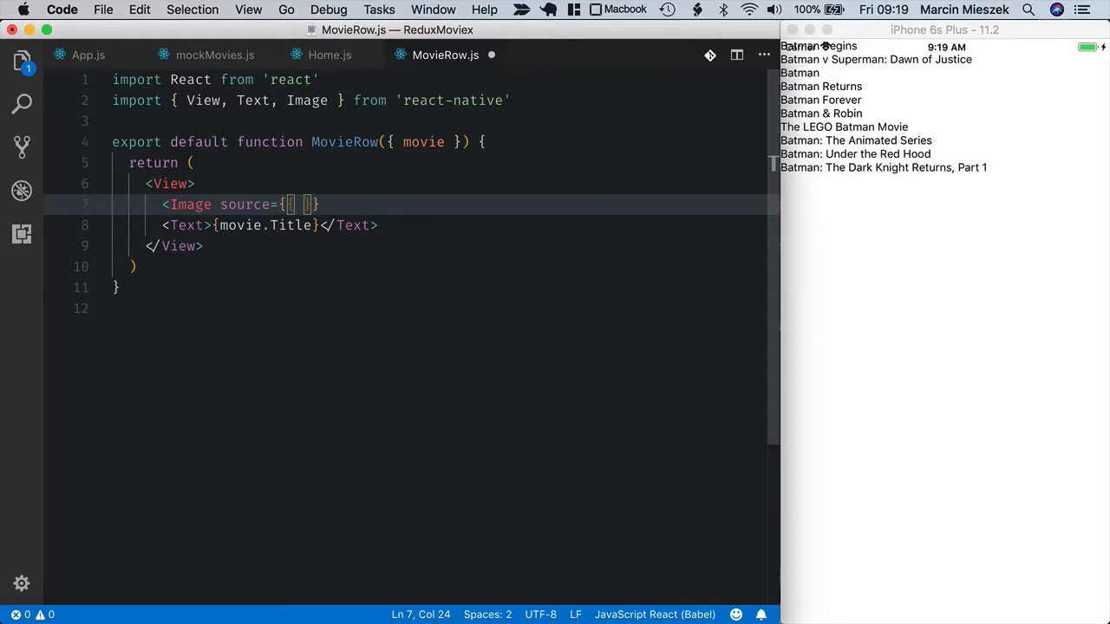
# - Save, check the Poster URL field in mockMovies.js, and return to MovieRow.js
pyautogui.press('super+s')
pyautogui.hotkey('ctrl', 'Tab')
pyautogui.moveTo(262, 226); pyautogui.dragTo(396, 225)
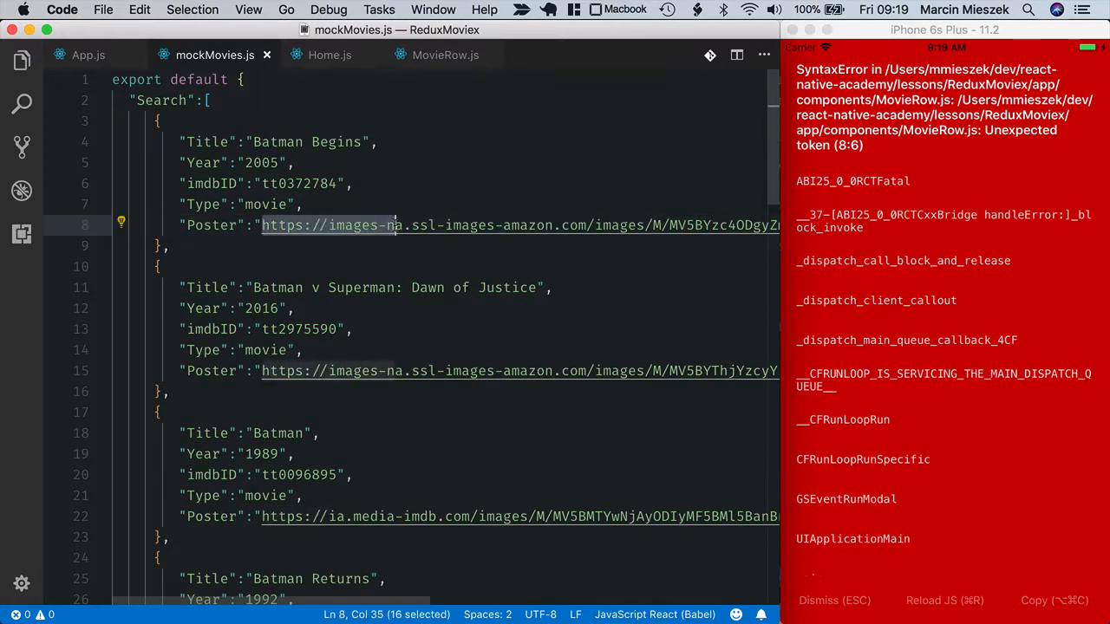
pyautogui.click(445, 60)
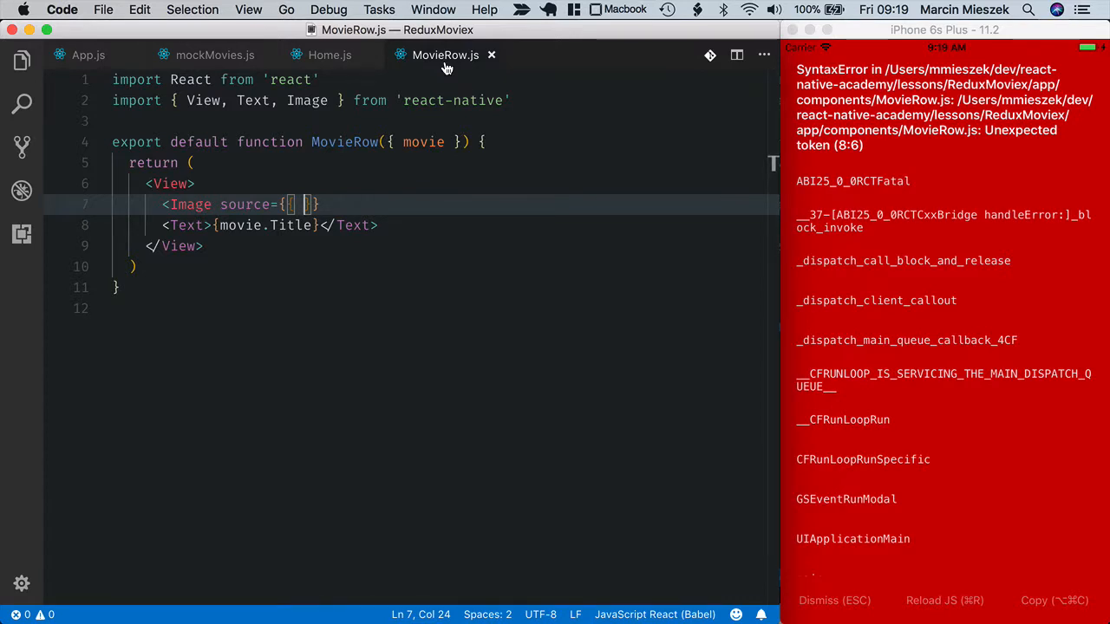
pyautogui.write('uri')
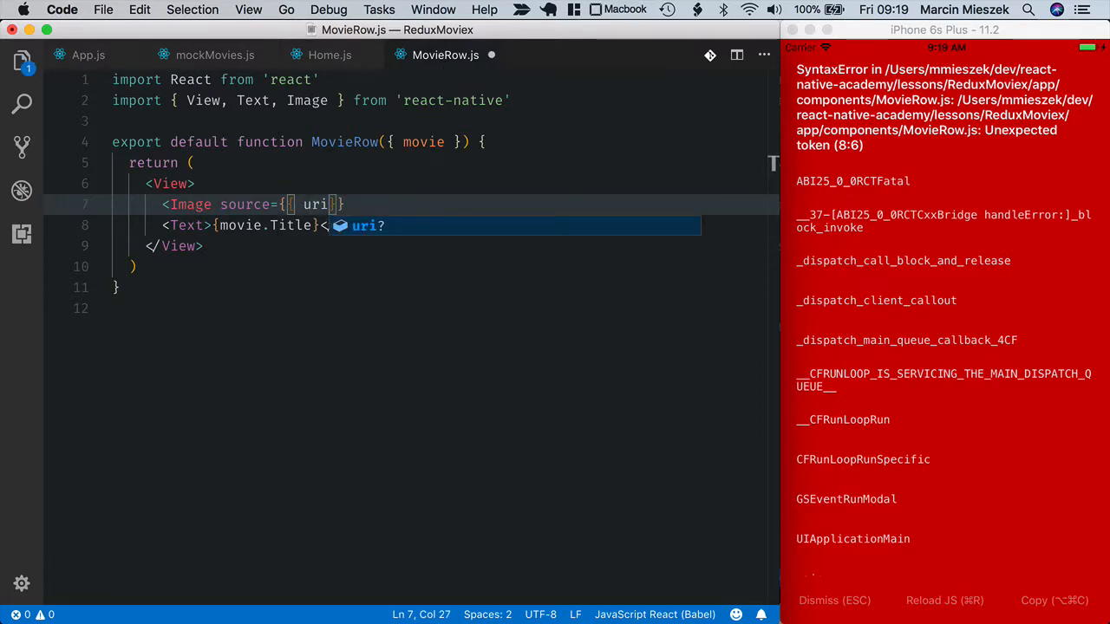
pyautogui.write(': movi')
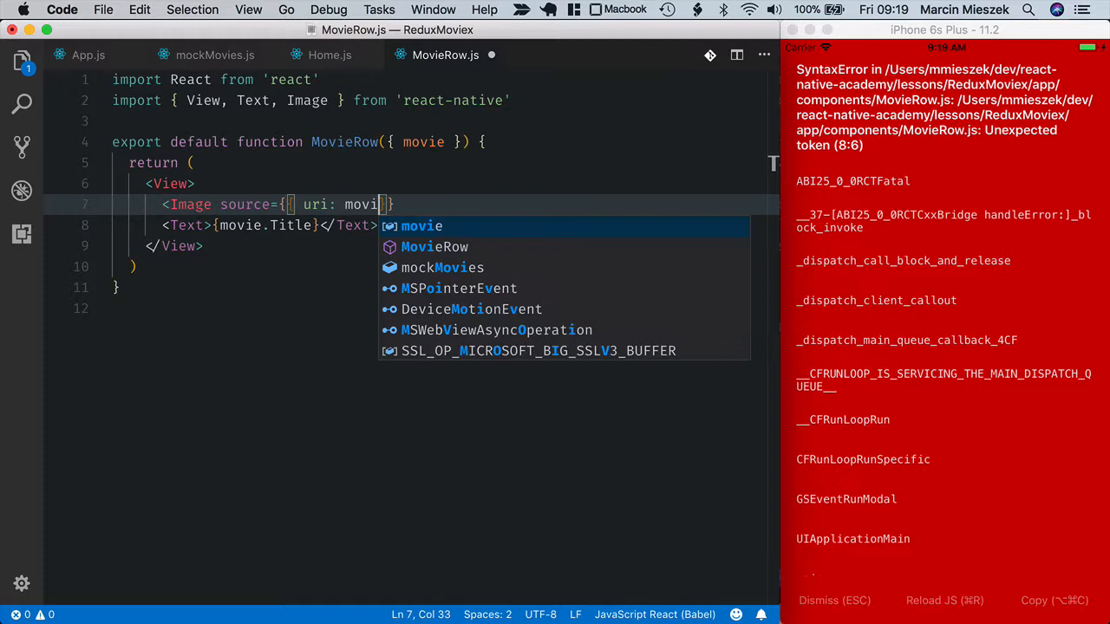
pyautogui.write('e.Poster')
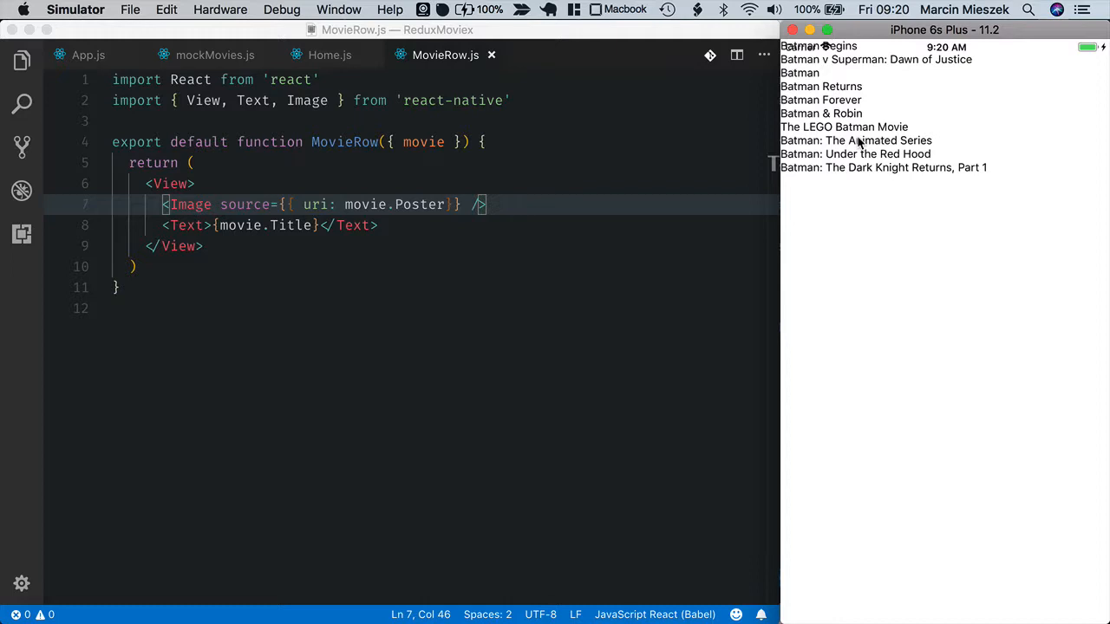
# - Give the Image style={styles.poster}, import StyleSheet, and start a StyleSheet.create with a poster entry
pyautogui.click(471, 205)
pyautogui.write('style=')
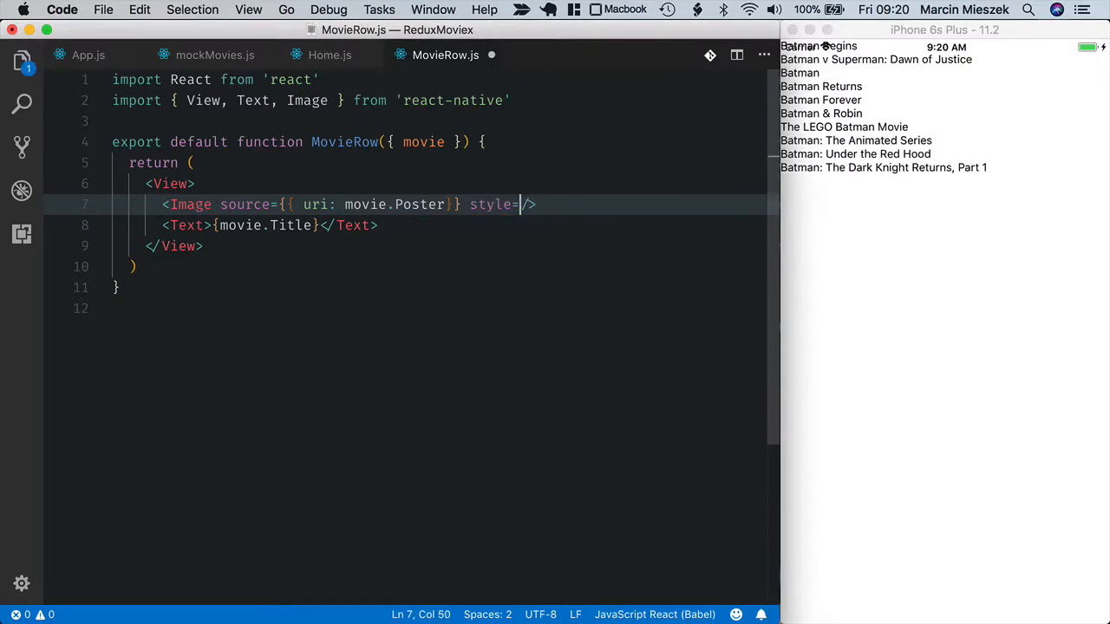
pyautogui.write('{styles.pos')
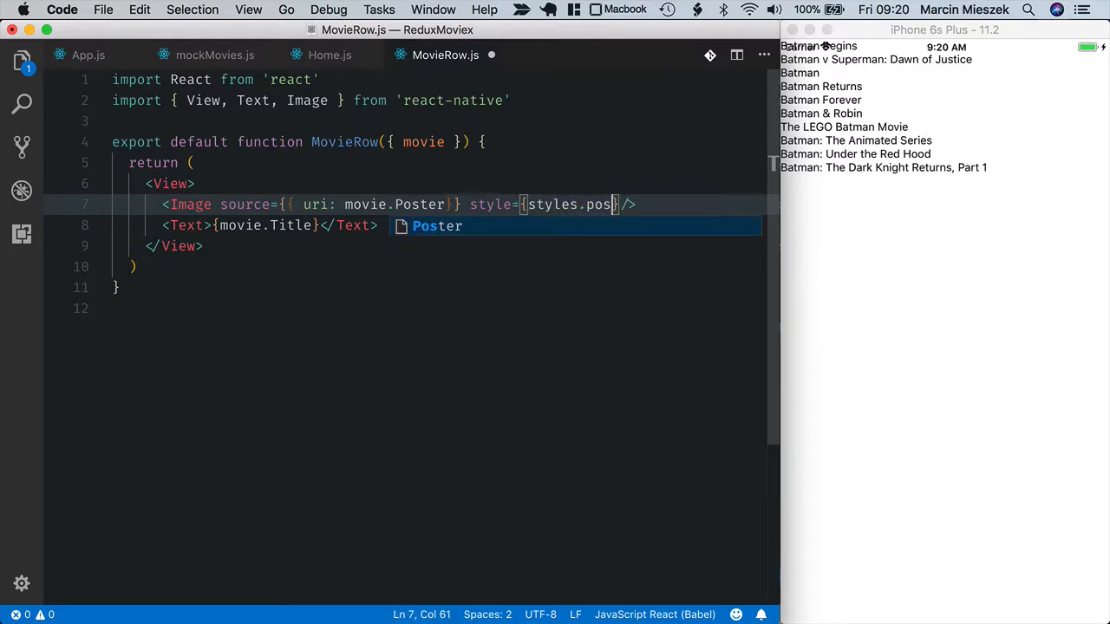
pyautogui.write('ter')
pyautogui.click(330, 101)
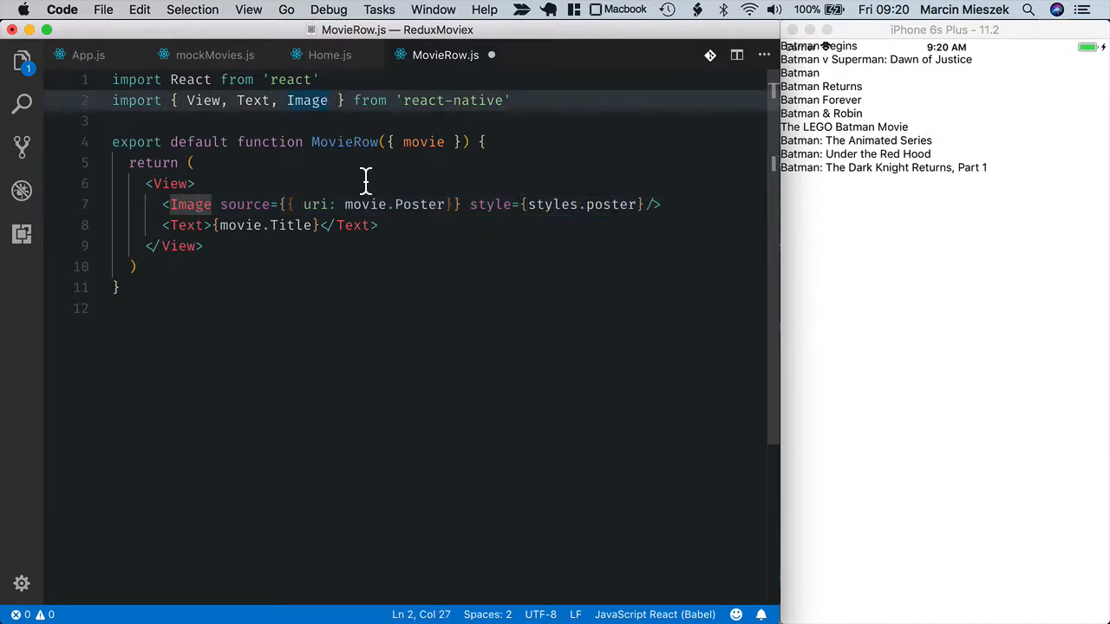
pyautogui.write(', Styl')
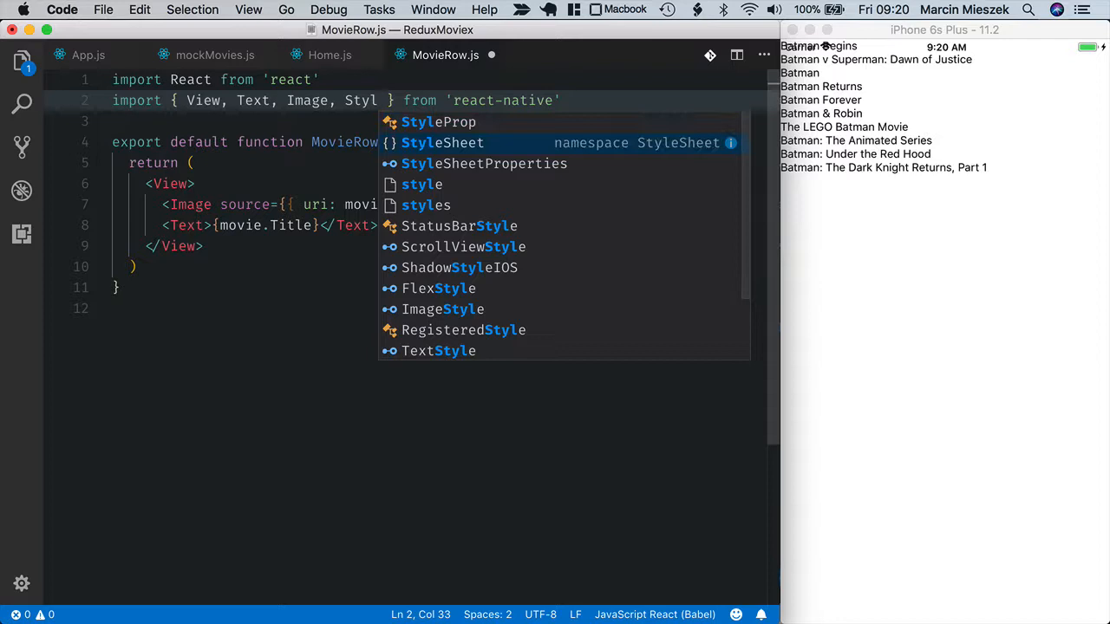
pyautogui.press('Return')
pyautogui.click(139, 290)
pyautogui.press('Return')
pyautogui.press('Return')
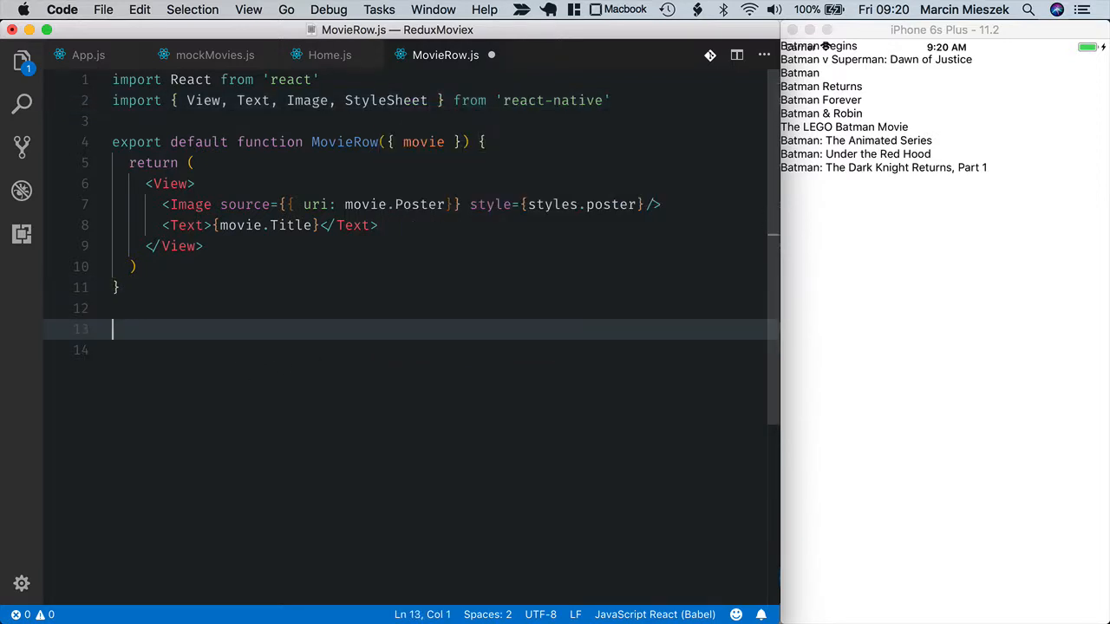
pyautogui.write('const styles = ')
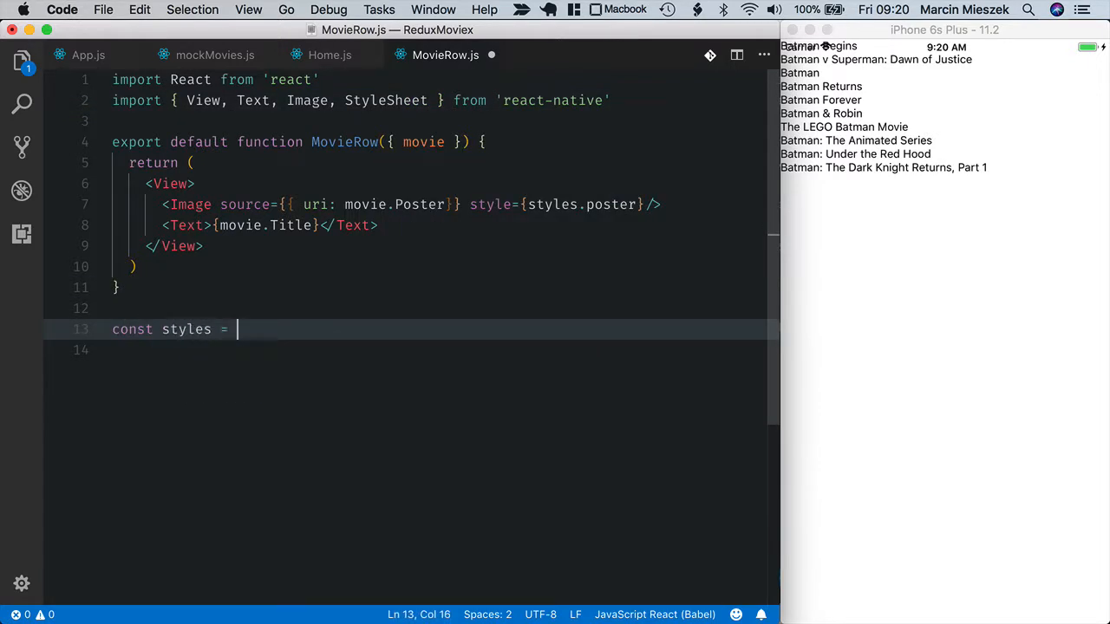
pyautogui.write('Sty')
pyautogui.press('Down')
pyautogui.press('Return')
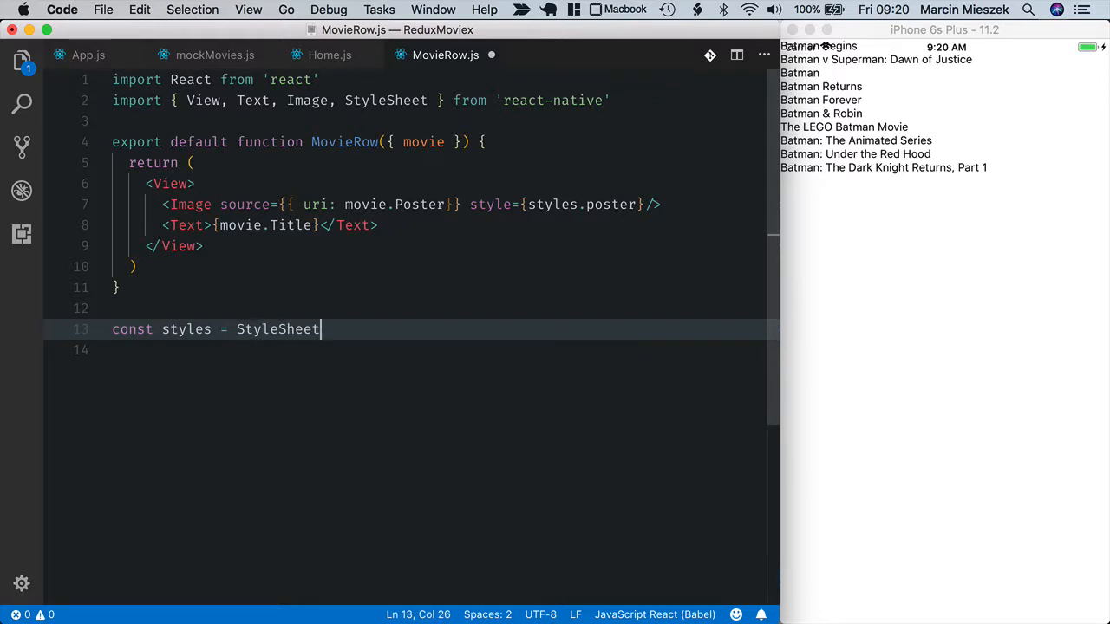
pyautogui.write('.create(')
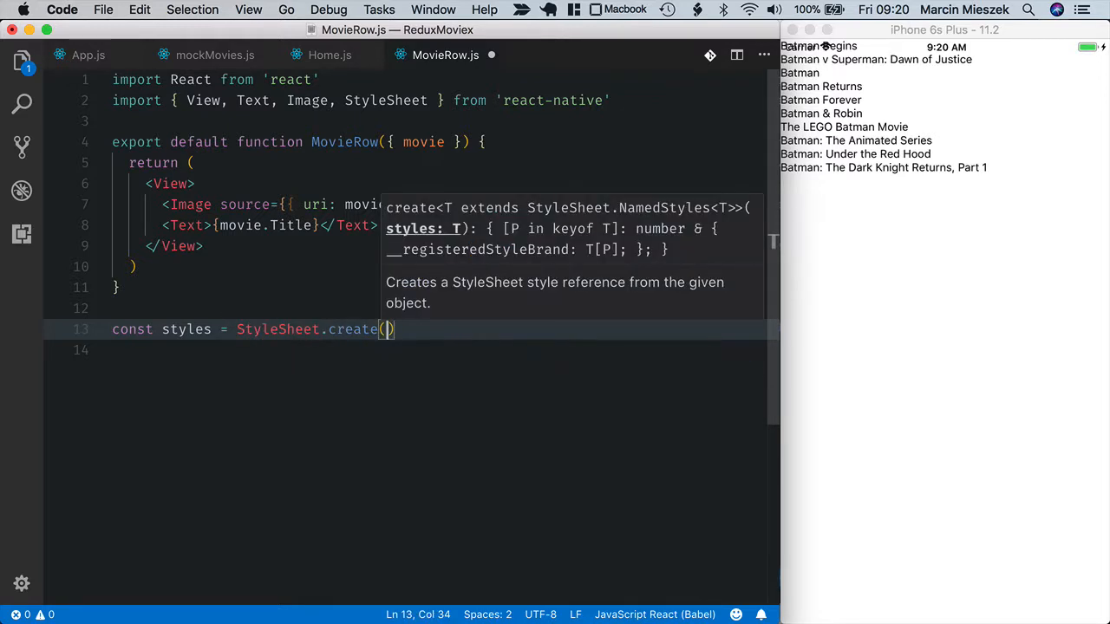
pyautogui.write('{')
pyautogui.press('Return')
pyautogui.write('psoter')
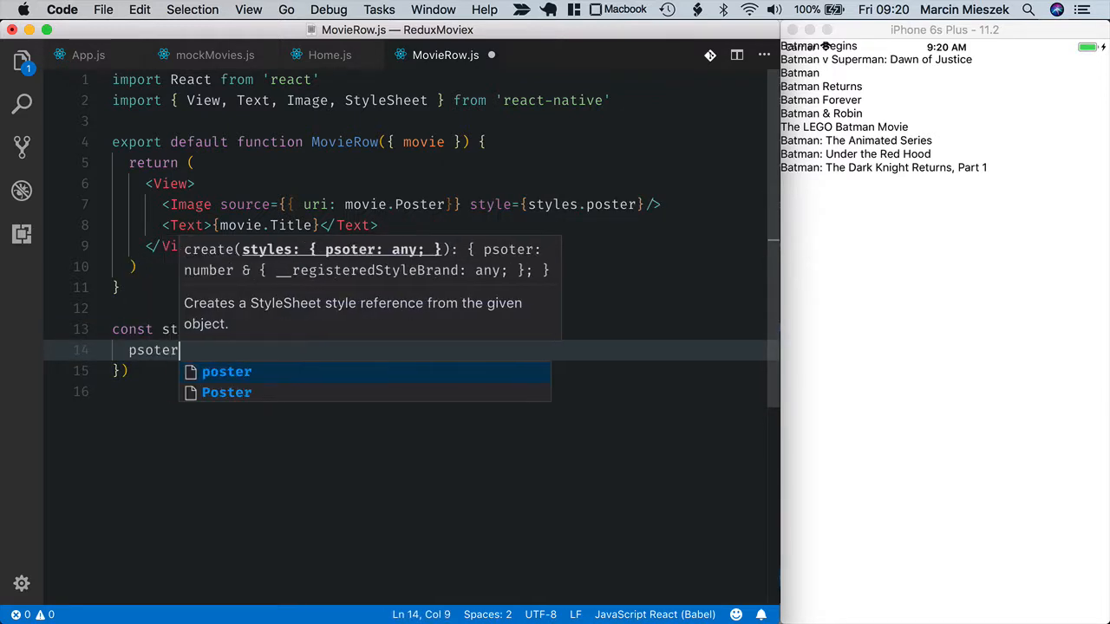
pyautogui.press('BackSpace')
pyautogui.press('BackSpace')
pyautogui.press('BackSpace')
pyautogui.press('BackSpace')
pyautogui.write('oster')
pyautogui.write(': {')
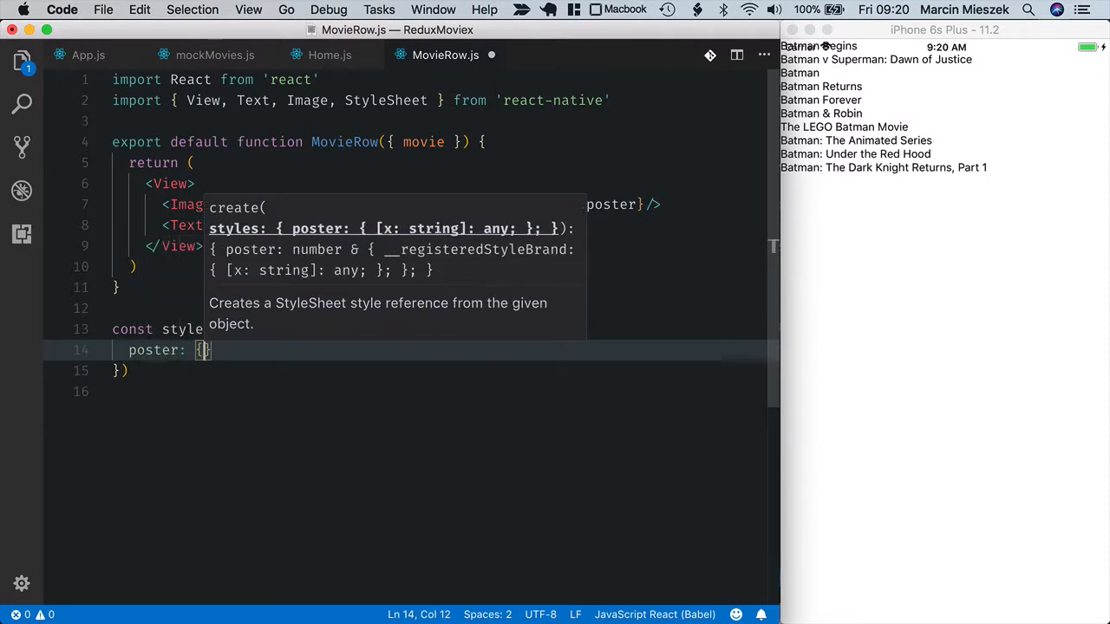
# - Define poster as height 100, width 70, resizeMode 'contain' and save so thumbnails appear
pyautogui.press('Return')
pyautogui.write('height')
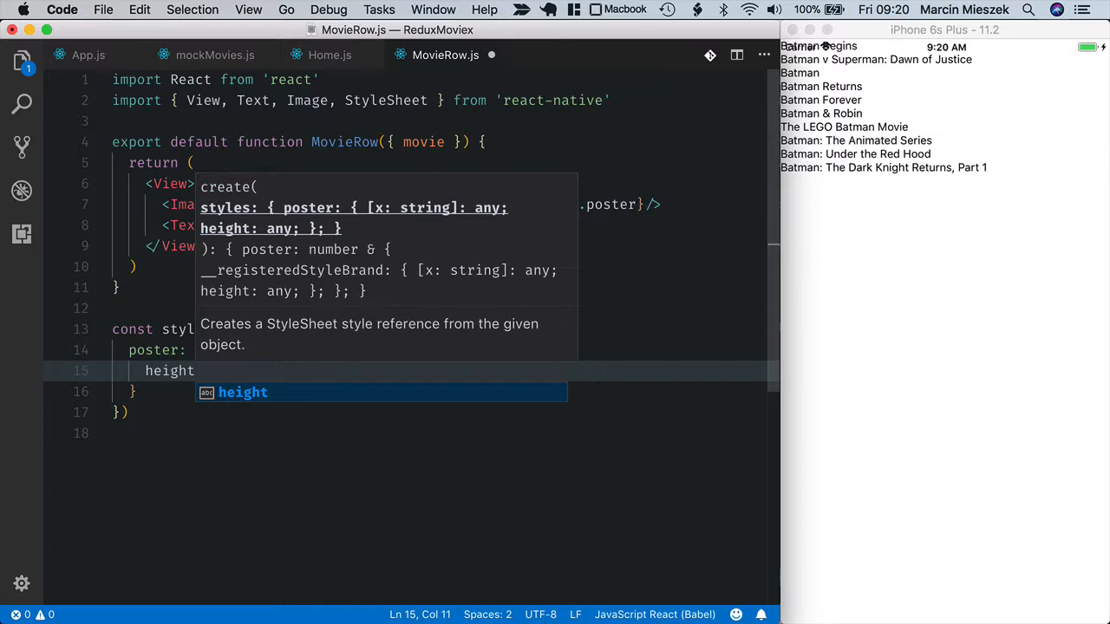
pyautogui.write(': 100,')
pyautogui.press('Return')
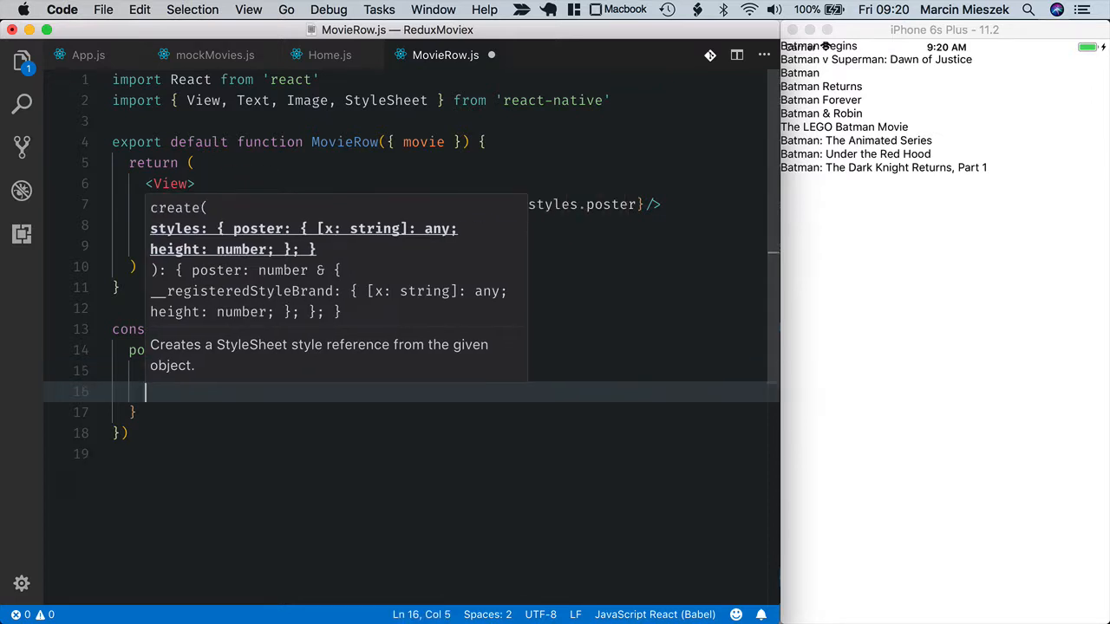
pyautogui.write('width: ')
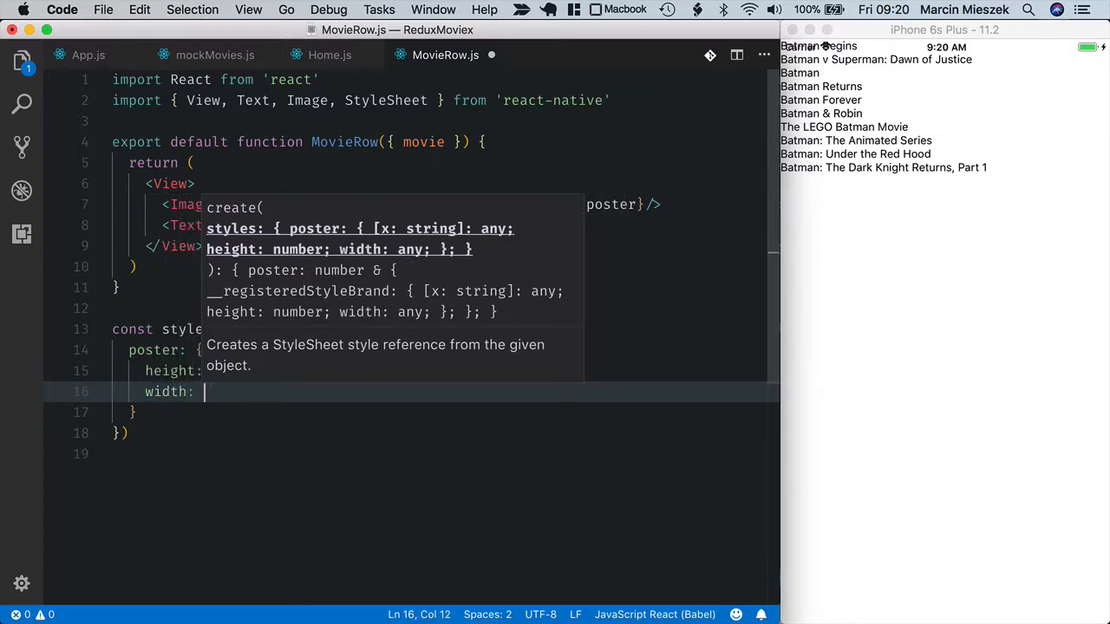
pyautogui.write('70')
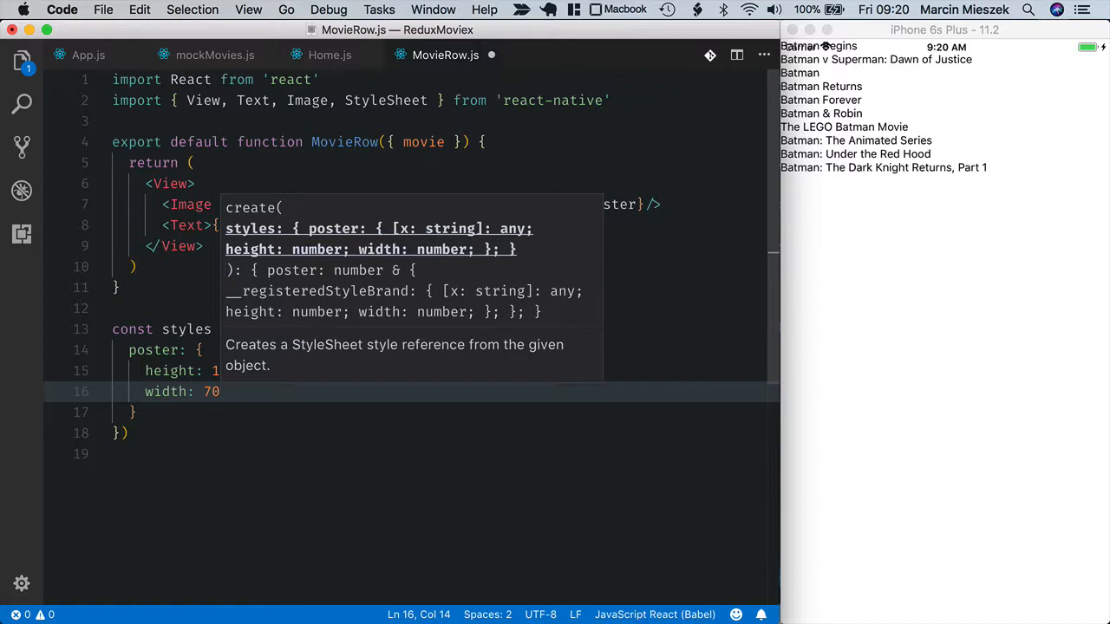
pyautogui.write(',')
pyautogui.press('Return')
pyautogui.press('super+s')
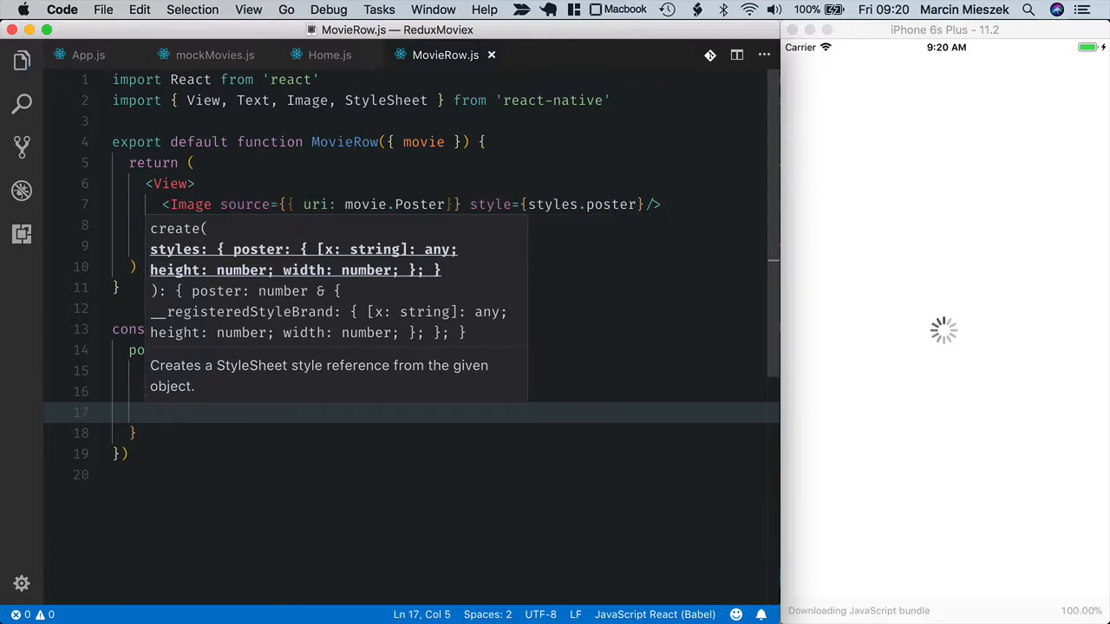
pyautogui.click(627, 371)
pyautogui.click(238, 392)
pyautogui.press('Return')
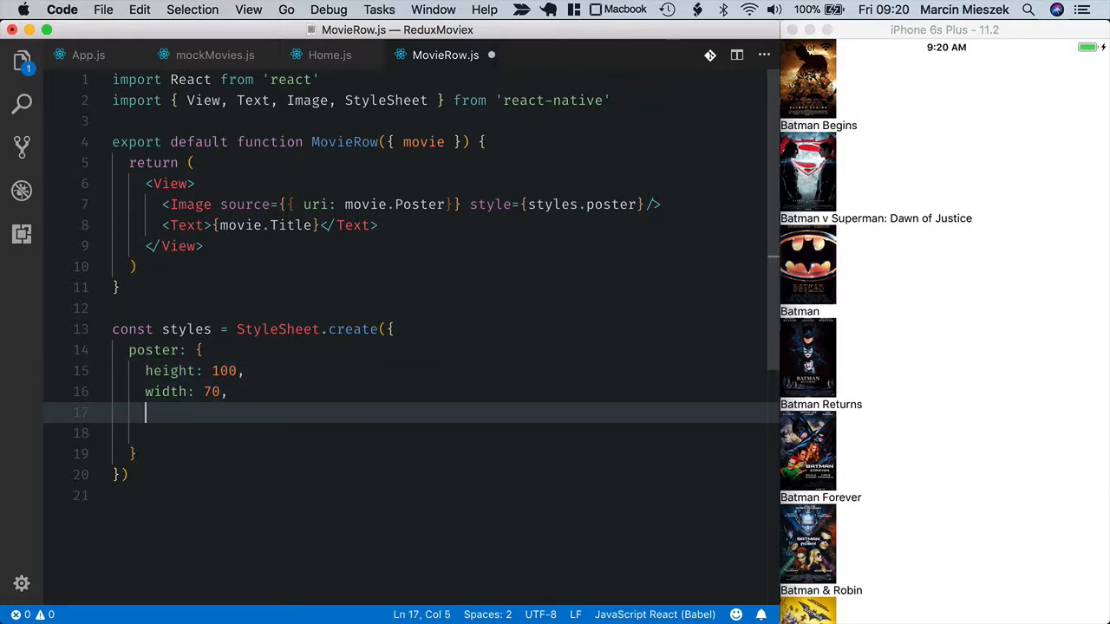
pyautogui.write('resizeMode')
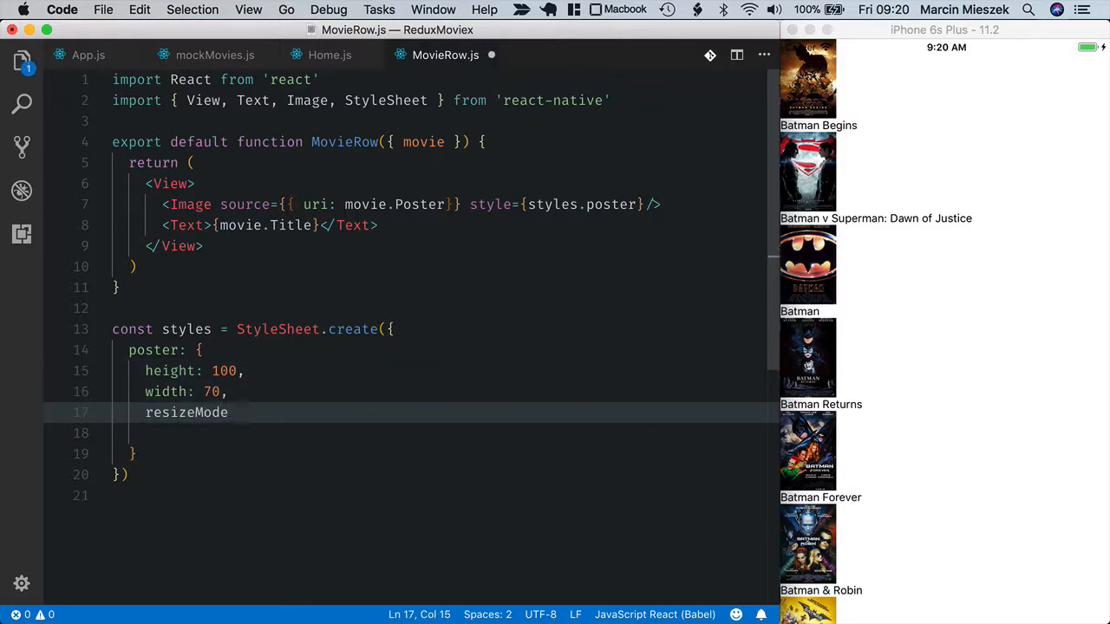
pyautogui.write(": 'contain'")
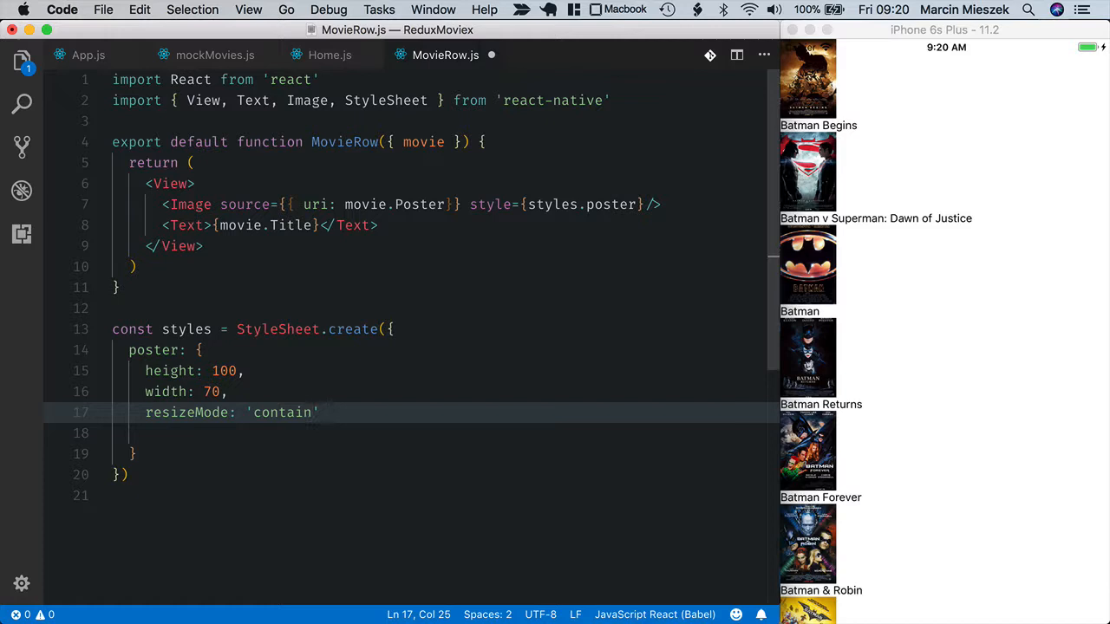
pyautogui.write(',')
pyautogui.press('super+s')
pyautogui.click(278, 371)
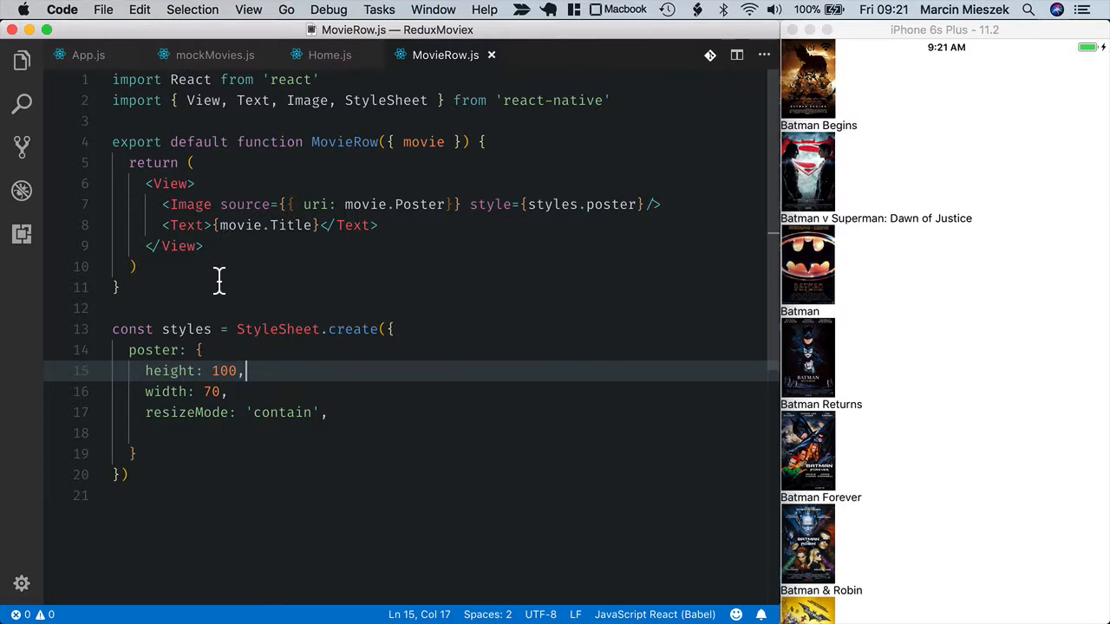
# - Add a container style with flexDirection 'row' on the row View, save, and check the simulator
pyautogui.click(397, 329)
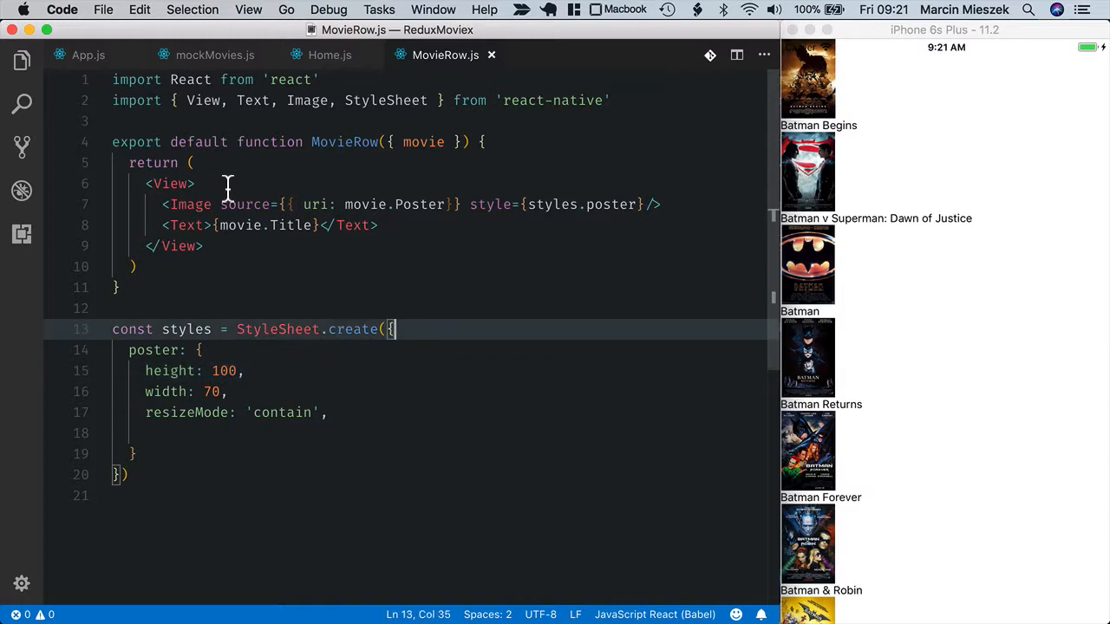
pyautogui.click(187, 183)
pyautogui.write('sty')
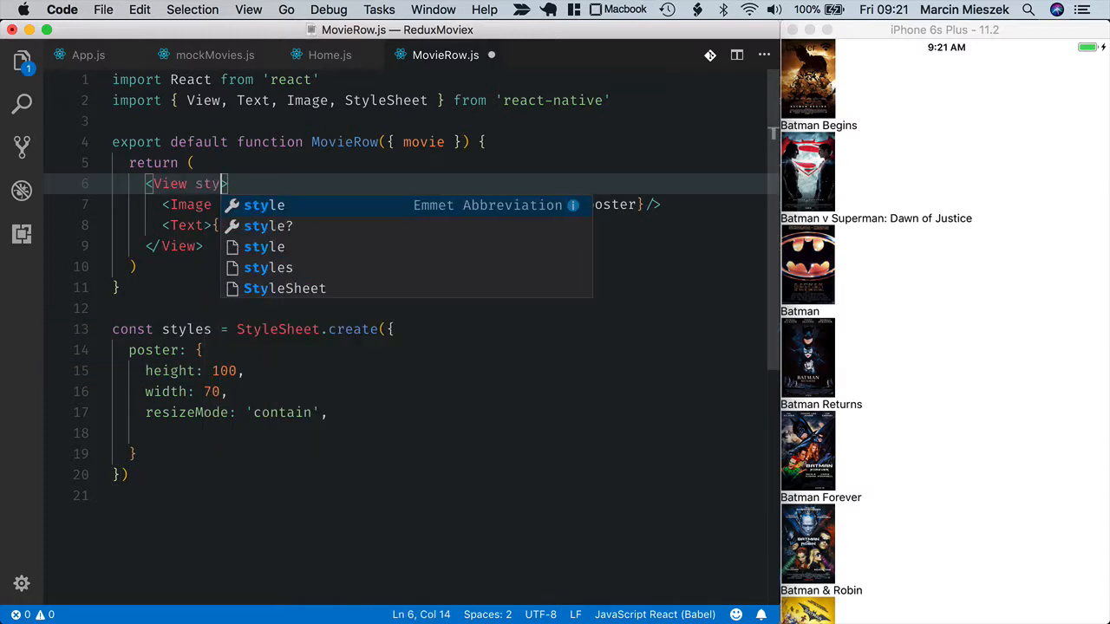
pyautogui.write('le={')
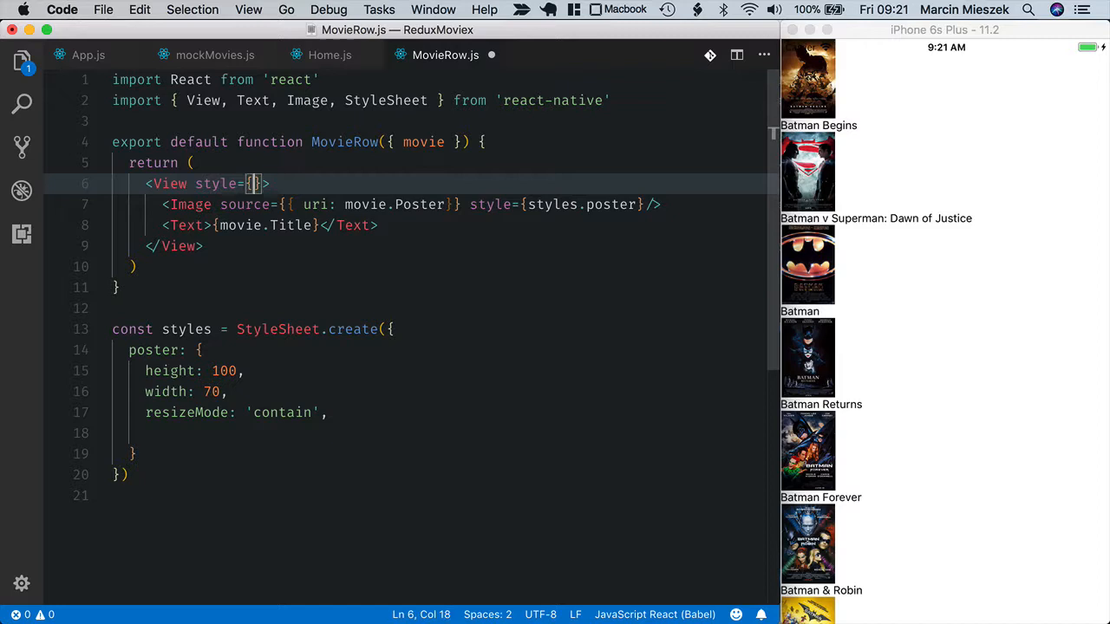
pyautogui.write('styles.con')
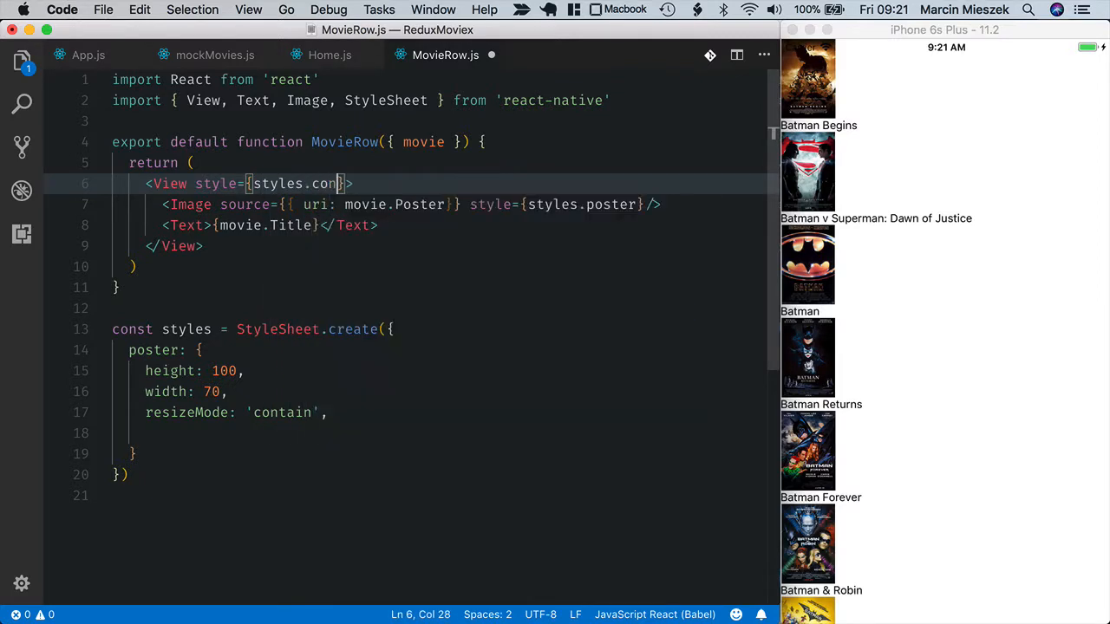
pyautogui.write('tainer')
pyautogui.click(453, 329)
pyautogui.press('Return')
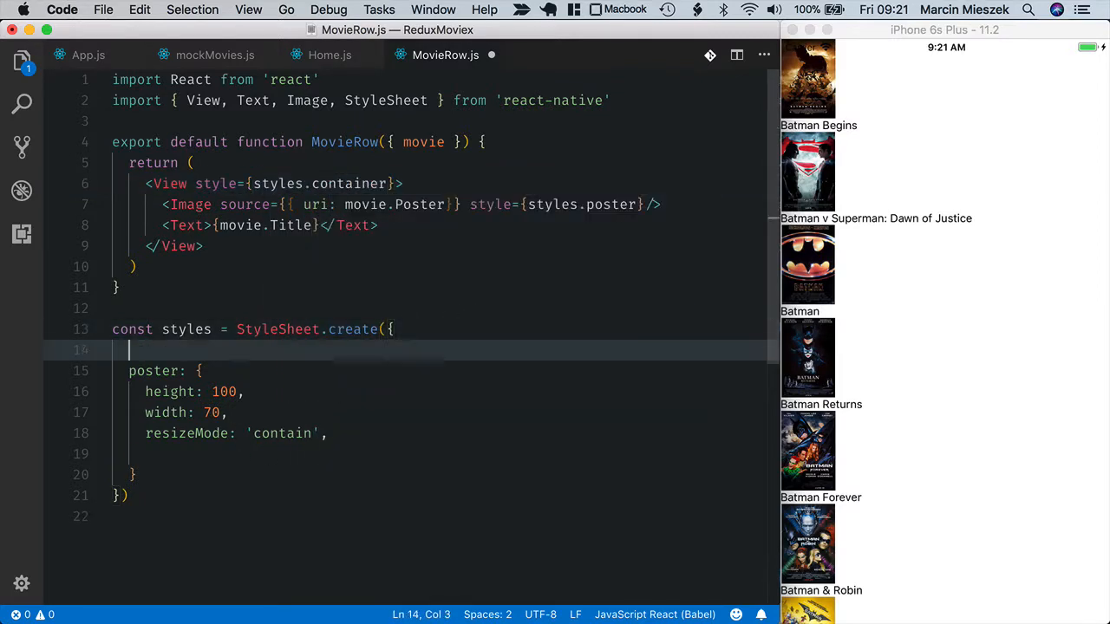
pyautogui.write('container: ')
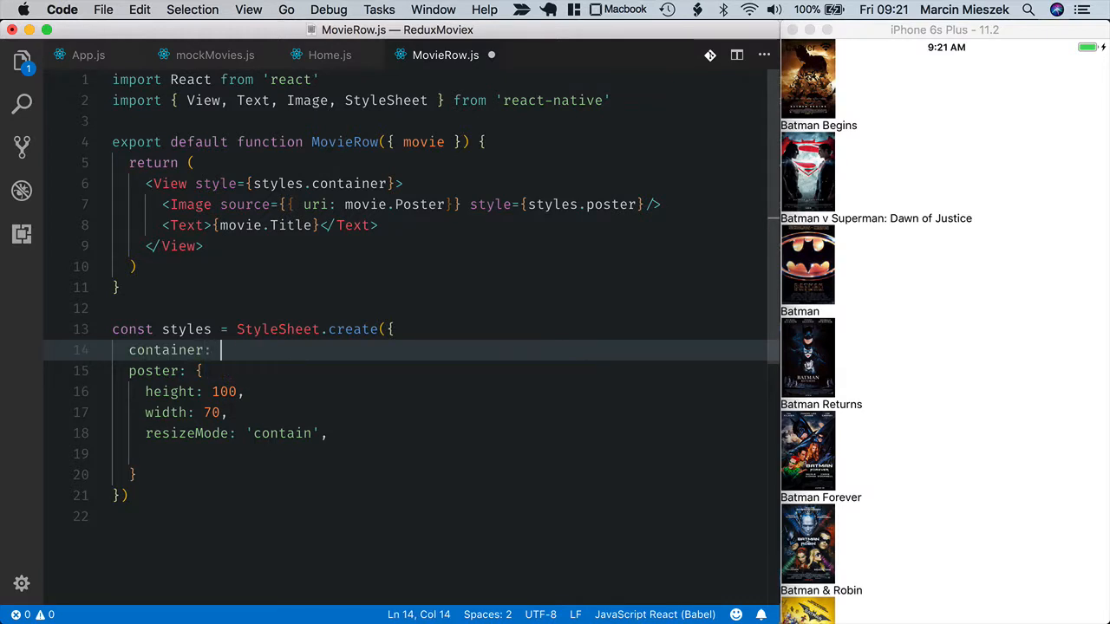
pyautogui.write('{')
pyautogui.press('Return')
pyautogui.press('Down')
pyautogui.write(',')
pyautogui.press('Up')
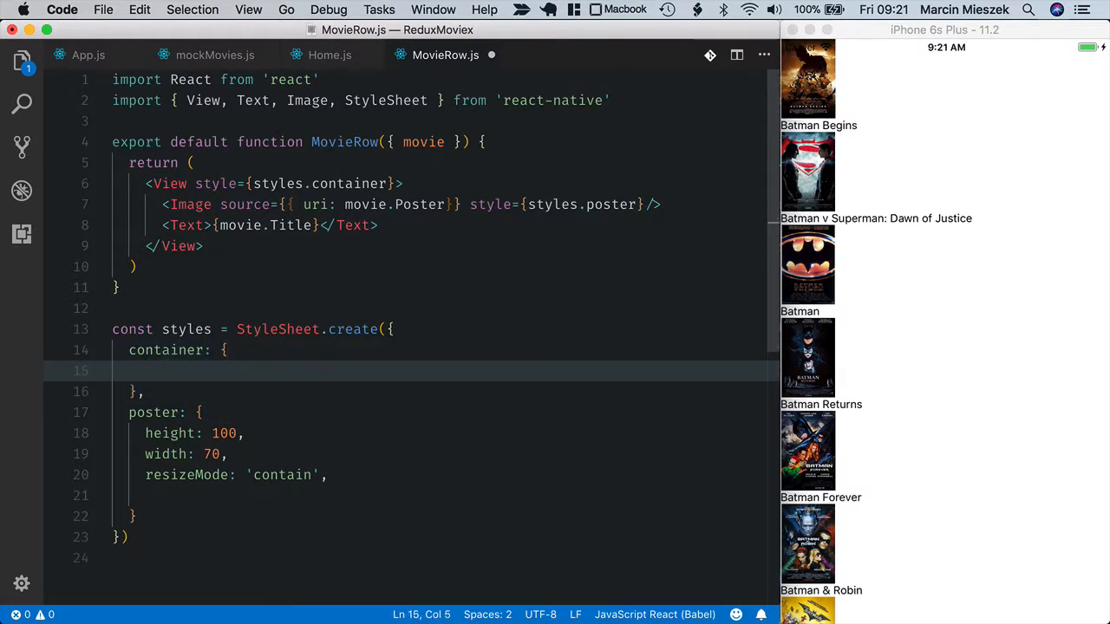
pyautogui.write('flexDirec')
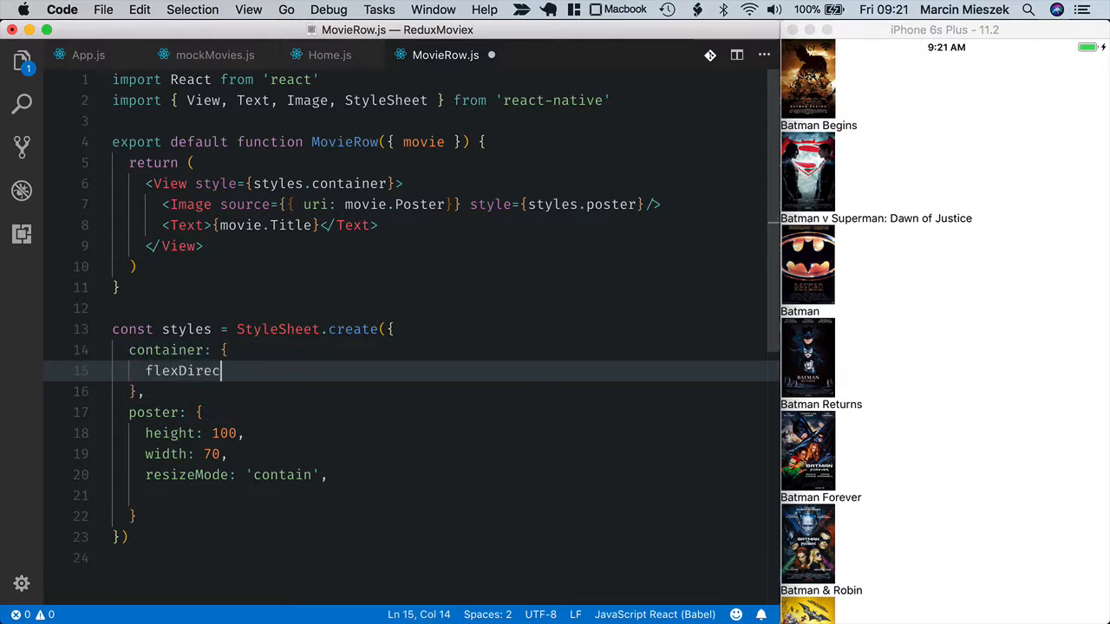
pyautogui.write("tion: '")
pyautogui.write("row',")
pyautogui.press('cmd+s')
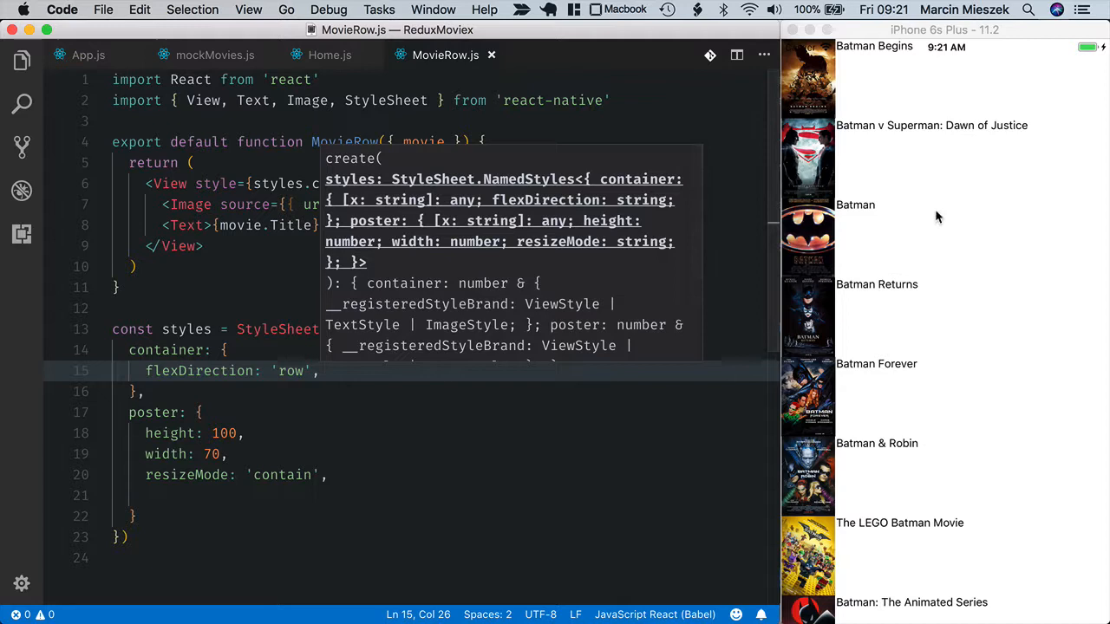
pyautogui.click(934, 217)
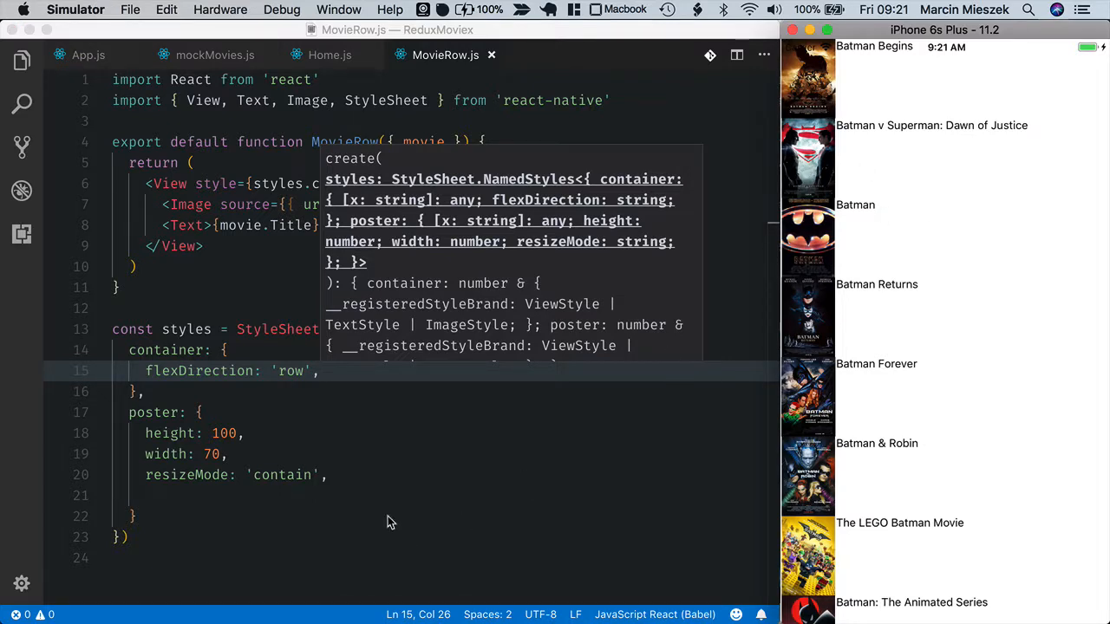
pyautogui.press('super+Tab')
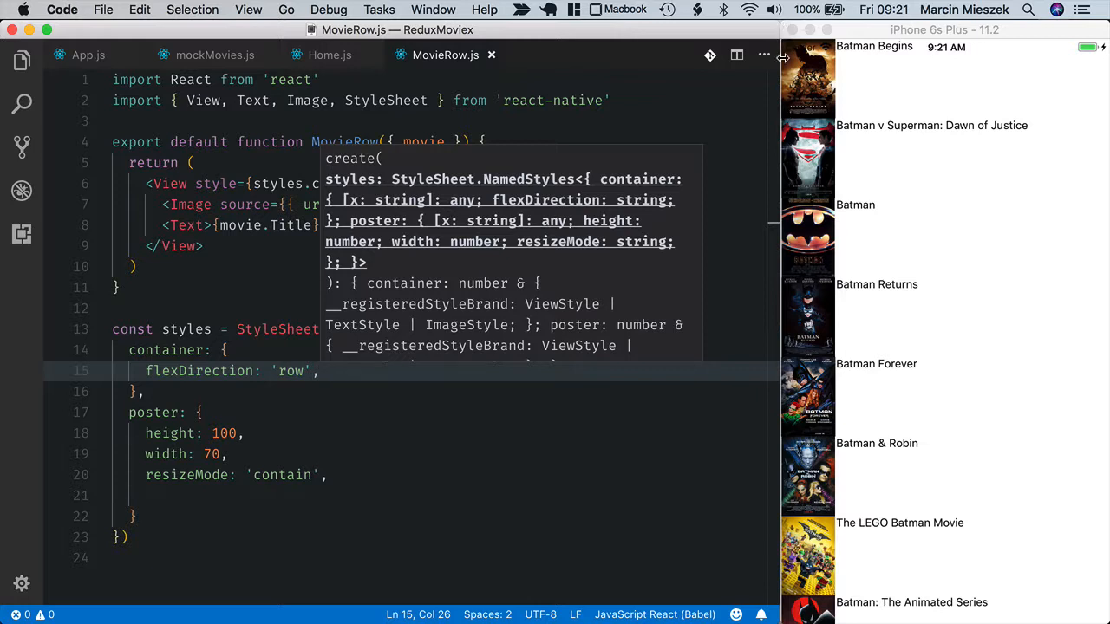
# - Add padding: 5 to the container style and save
pyautogui.click(587, 433)
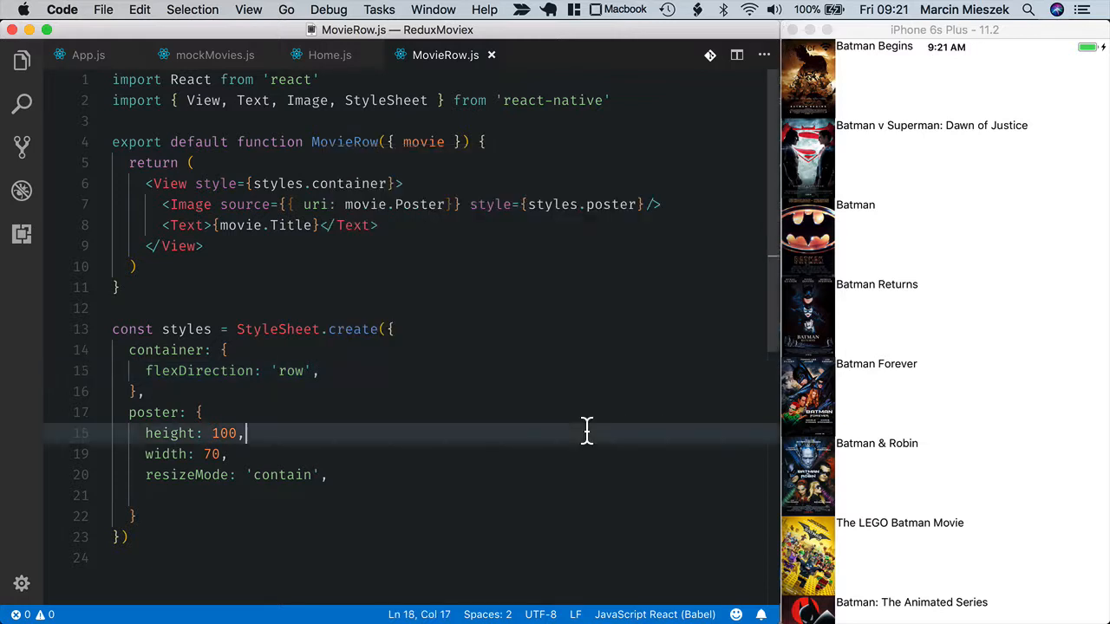
pyautogui.click(269, 352)
pyautogui.press('Return')
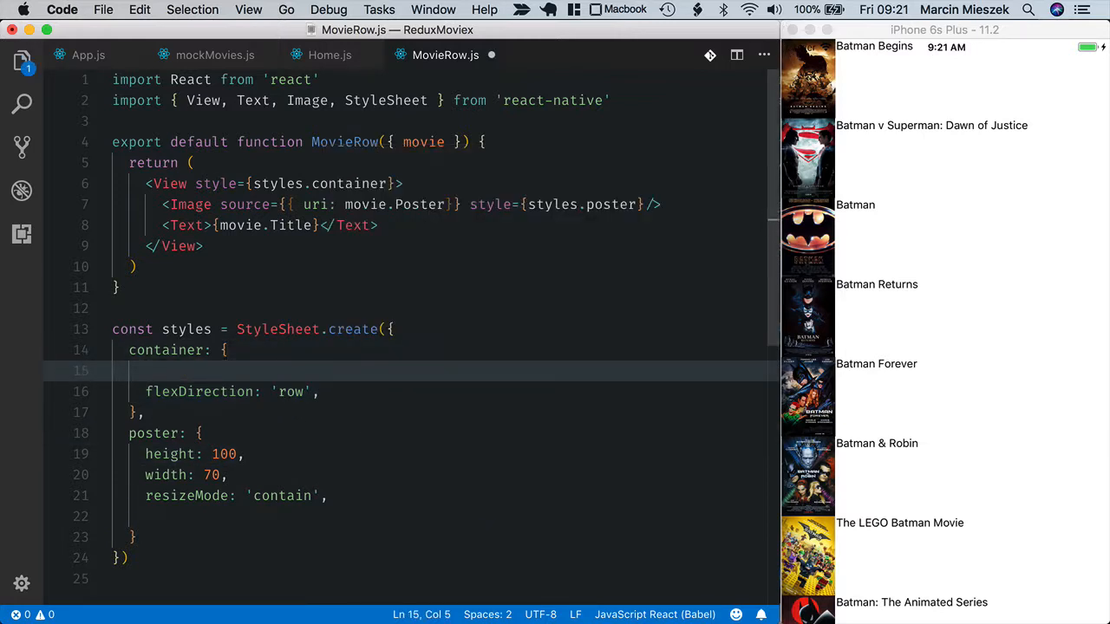
pyautogui.write('padding: 5')
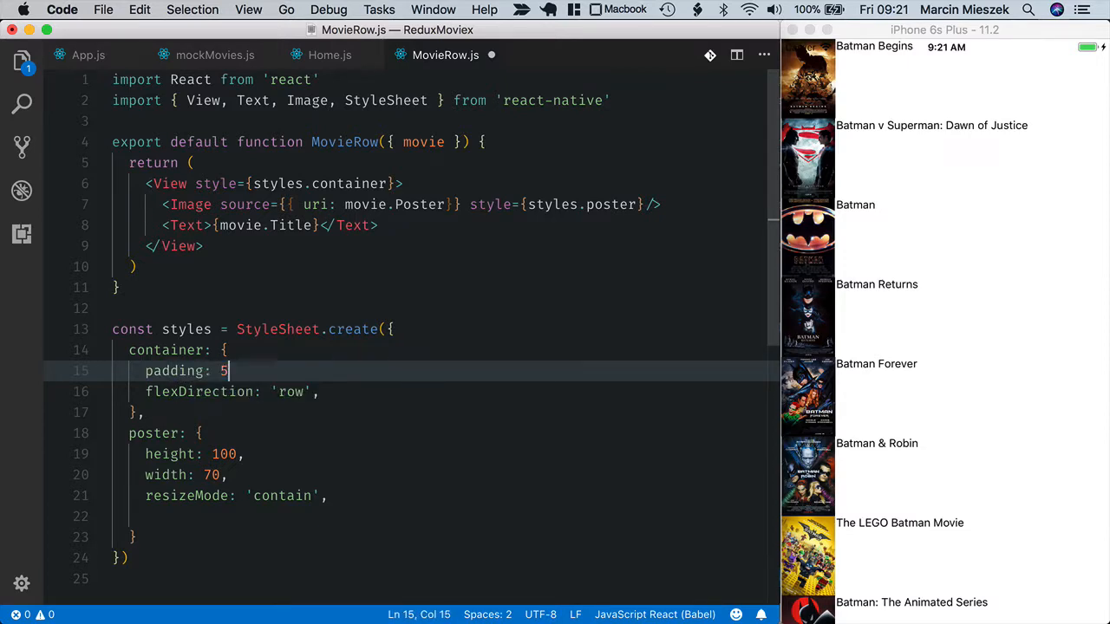
pyautogui.write(',')
pyautogui.press('Escape')
pyautogui.press('Down')
pyautogui.press('Down')
pyautogui.press('Down')
pyautogui.press('End')
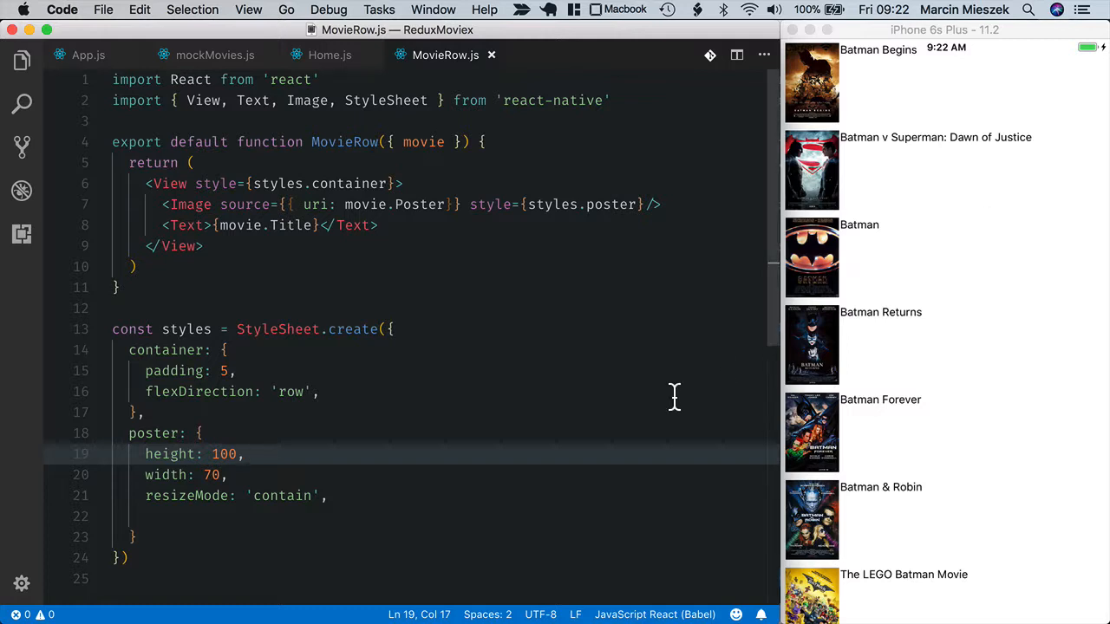
# - Switch to the ReduxMoviex shell in iTerm2 for a yarn add react-native-vector-icons command
pyautogui.press('super+Tab')
pyautogui.press('super+Tab')
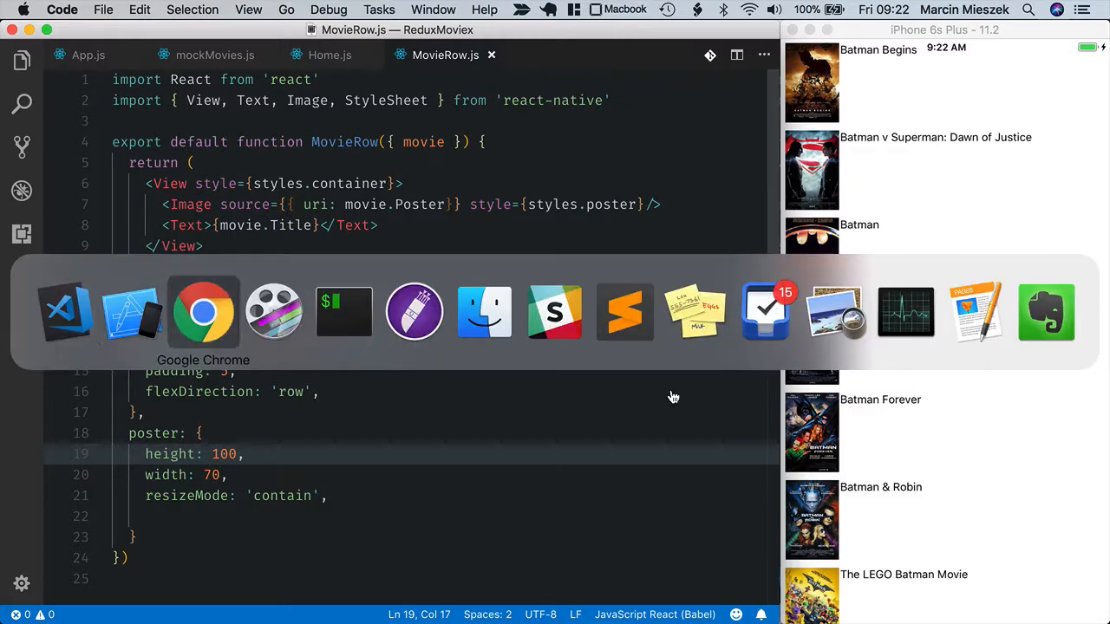
pyautogui.press('super+Tab')
pyautogui.press('super+Tab')
pyautogui.click(777, 617)
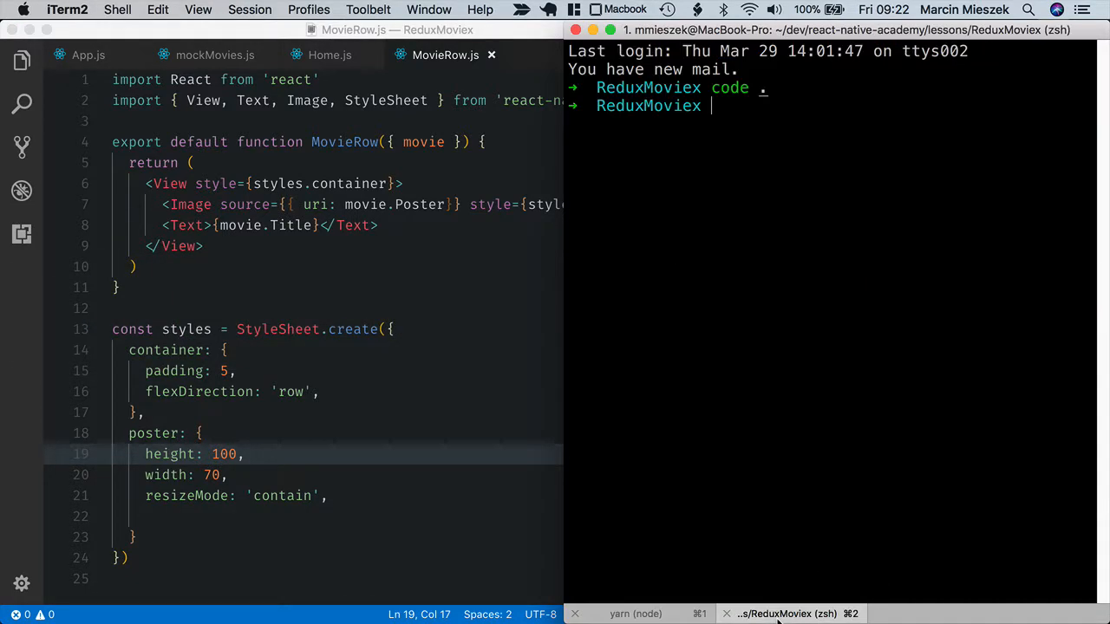
pyautogui.write('yarn add react-native')
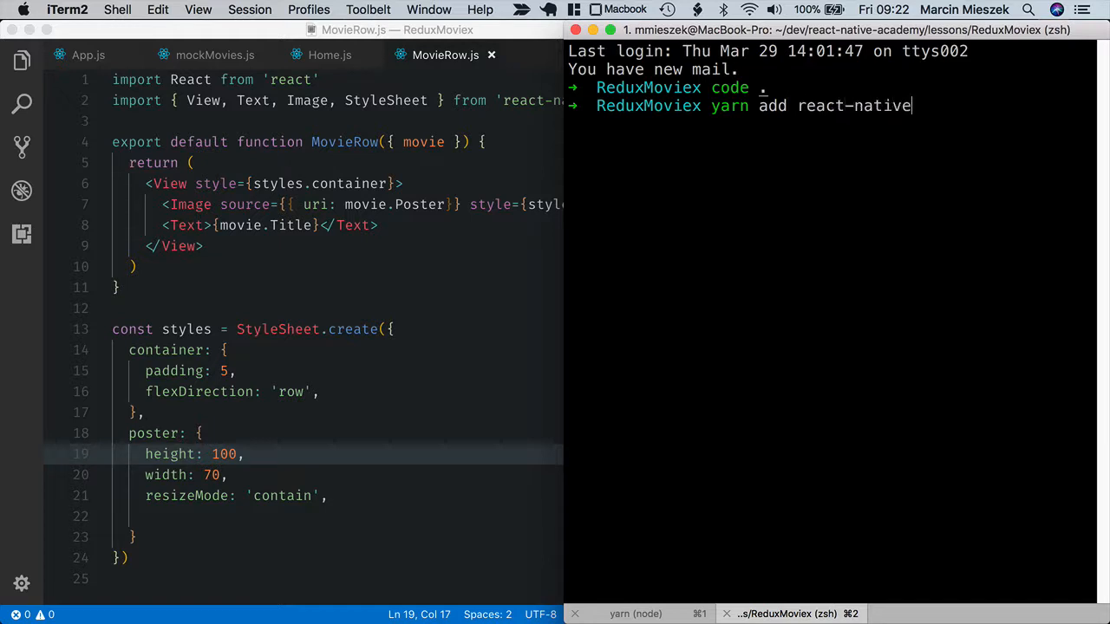
pyautogui.write('ctor')
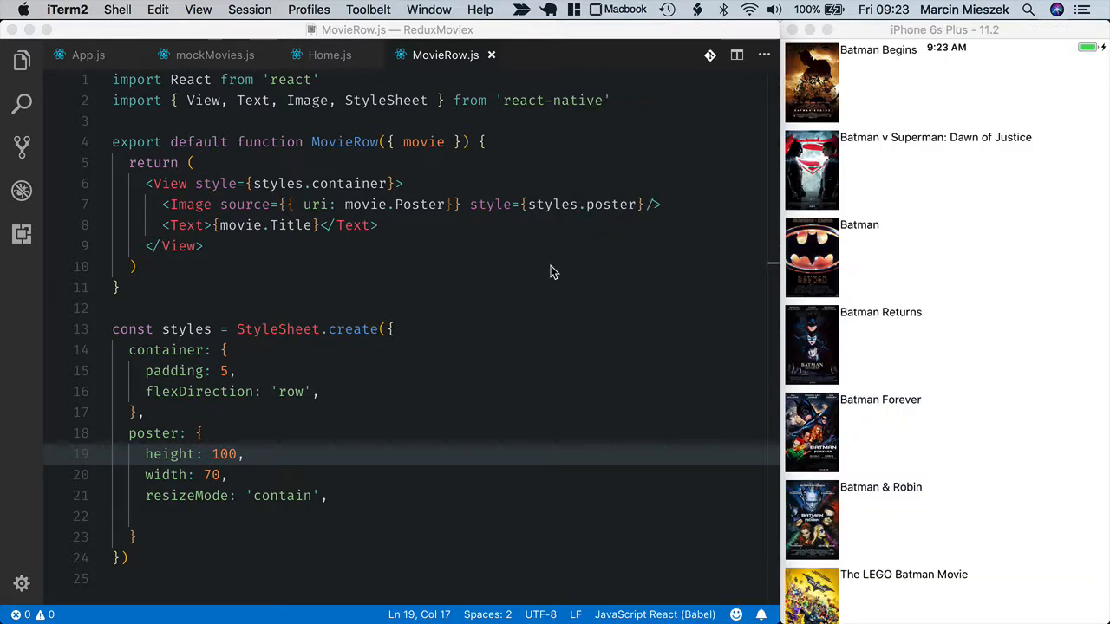
# - Add import Icon from 'react-native-vector-icons/FontAwesome' as line 3 of MovieRow.js
pyautogui.click(638, 103)
pyautogui.click(642, 102)
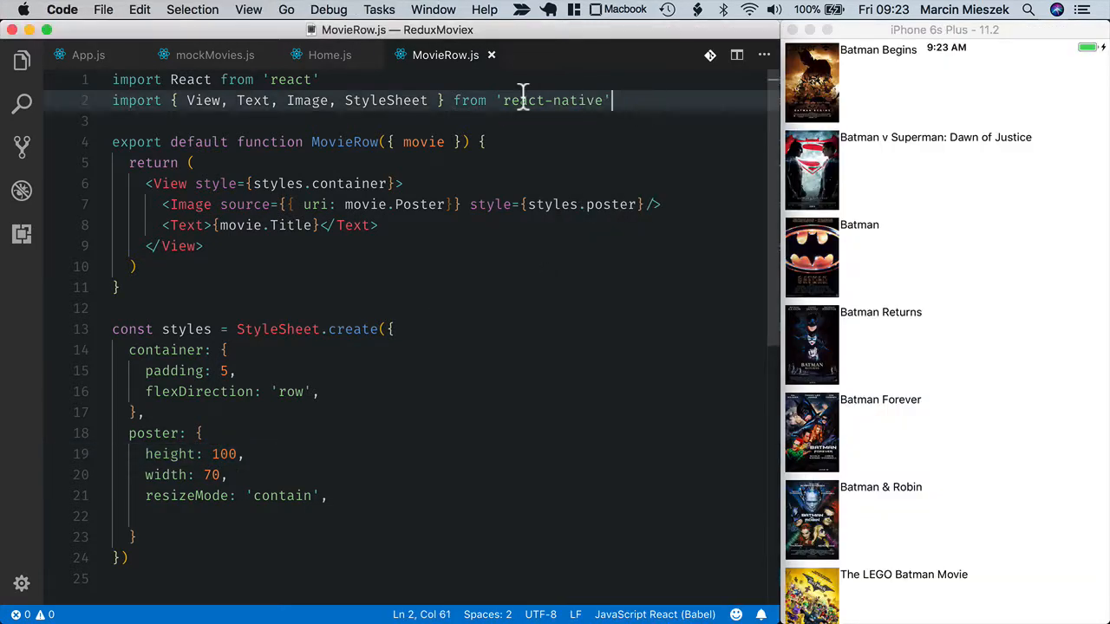
pyautogui.press('Return')
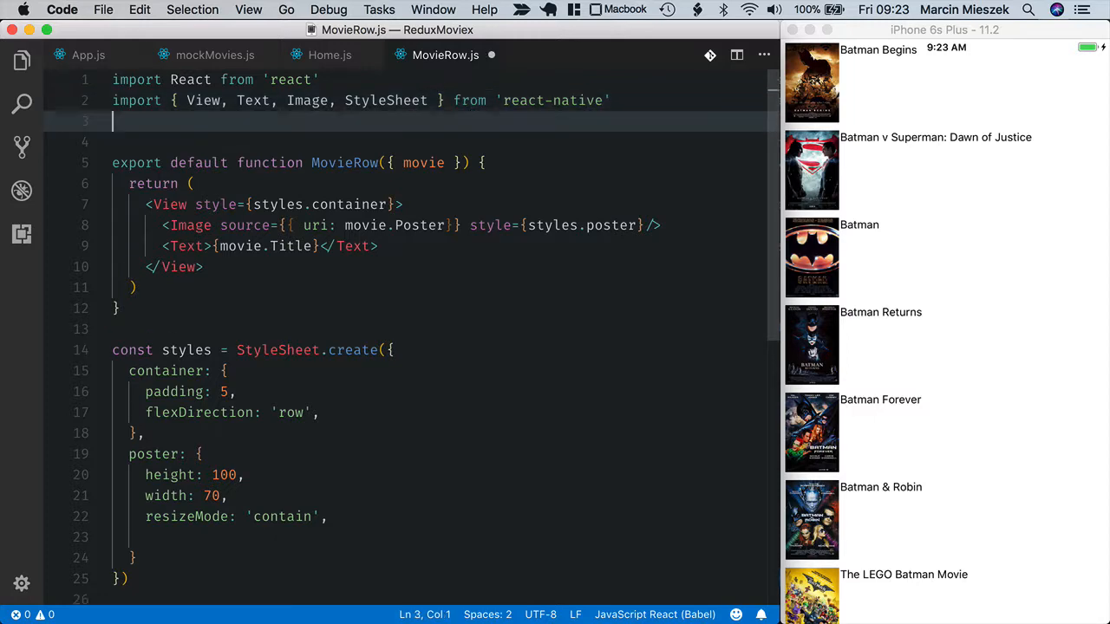
pyautogui.write('import Icon ')
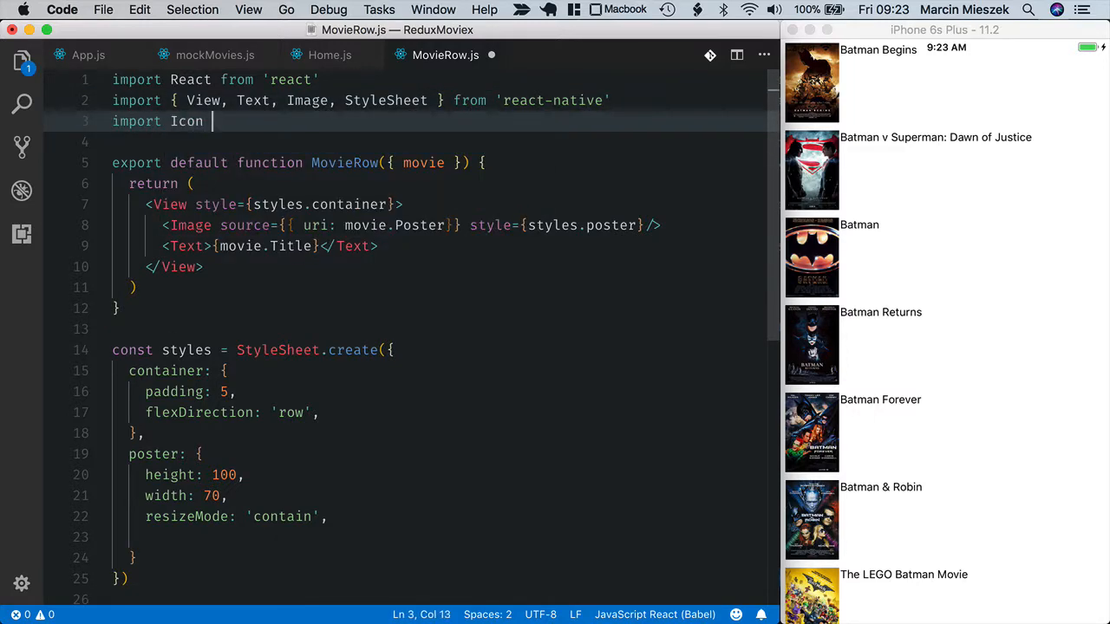
pyautogui.write("from 'reac")
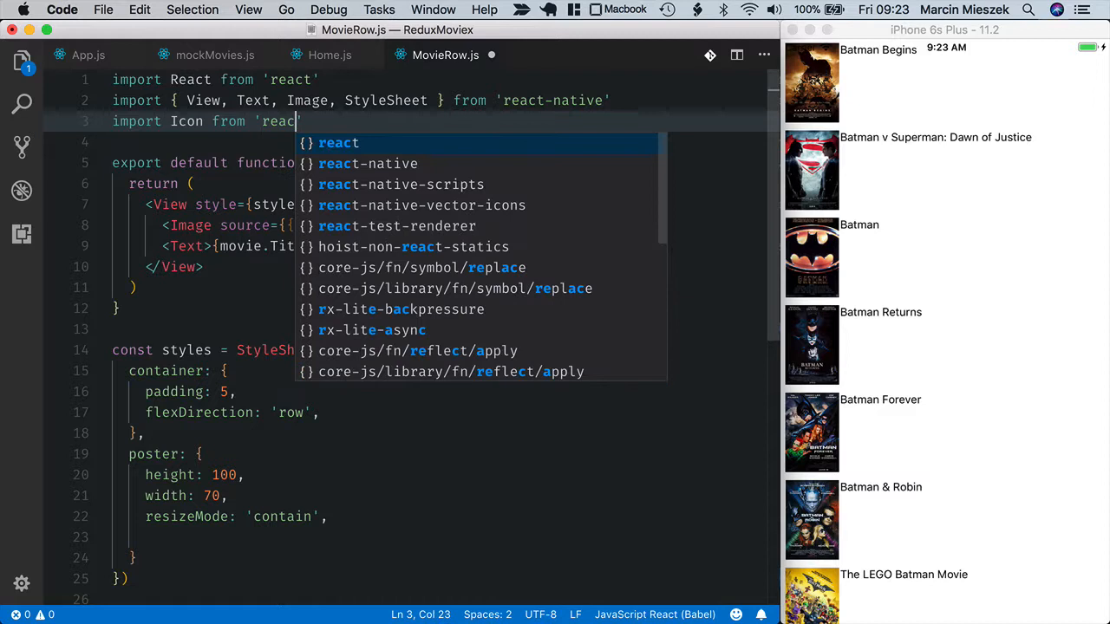
pyautogui.press('Down')
pyautogui.press('Down')
pyautogui.press('Down')
pyautogui.press('Return')
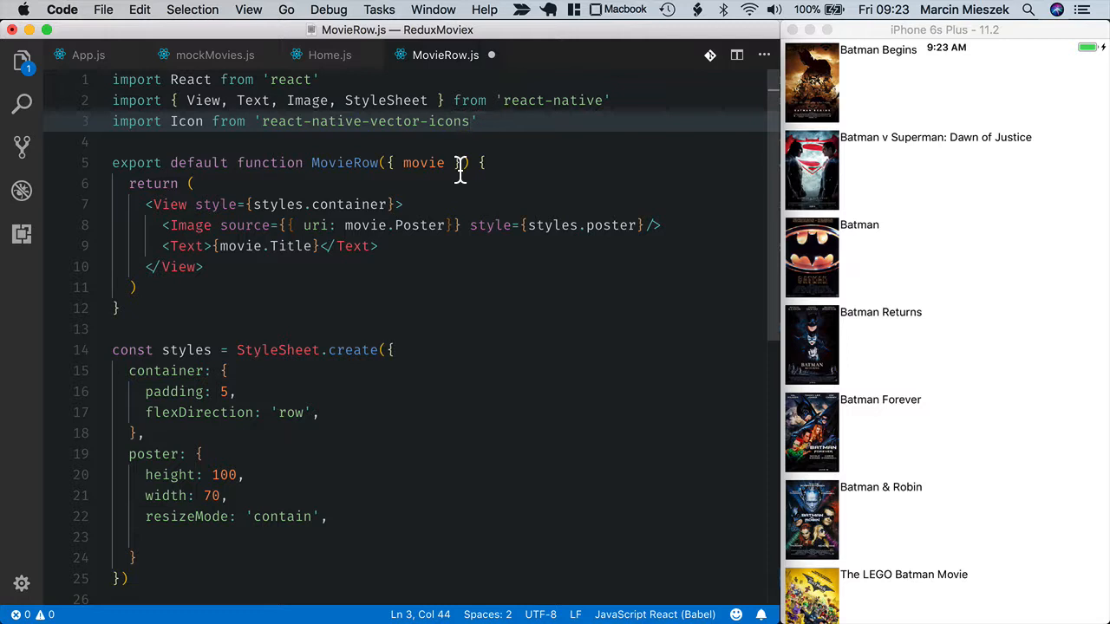
pyautogui.write('/')
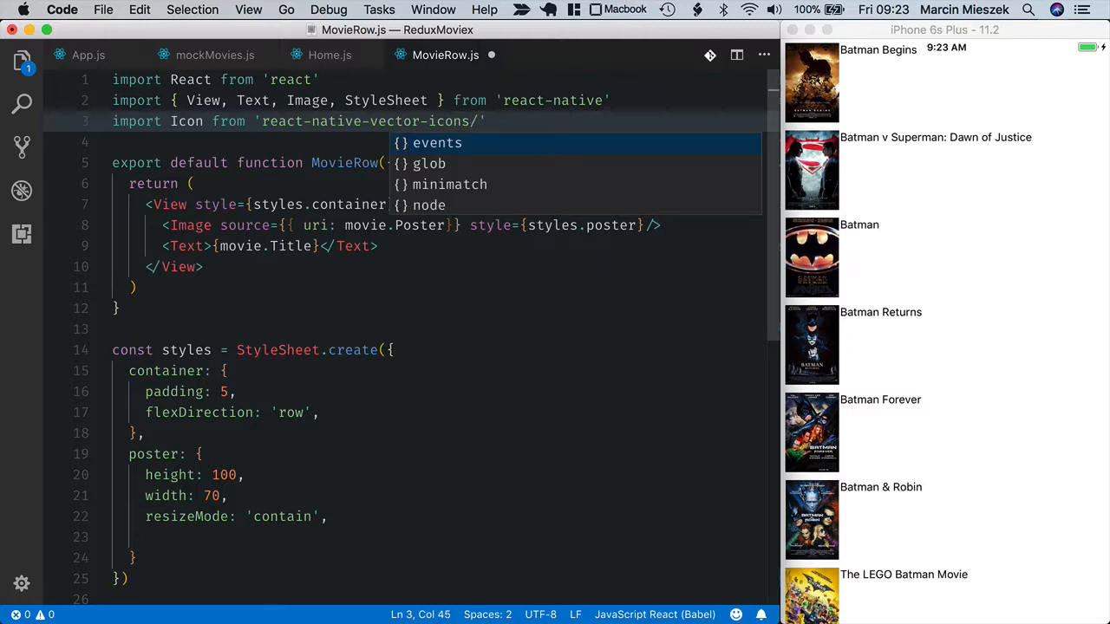
pyautogui.write('Font')
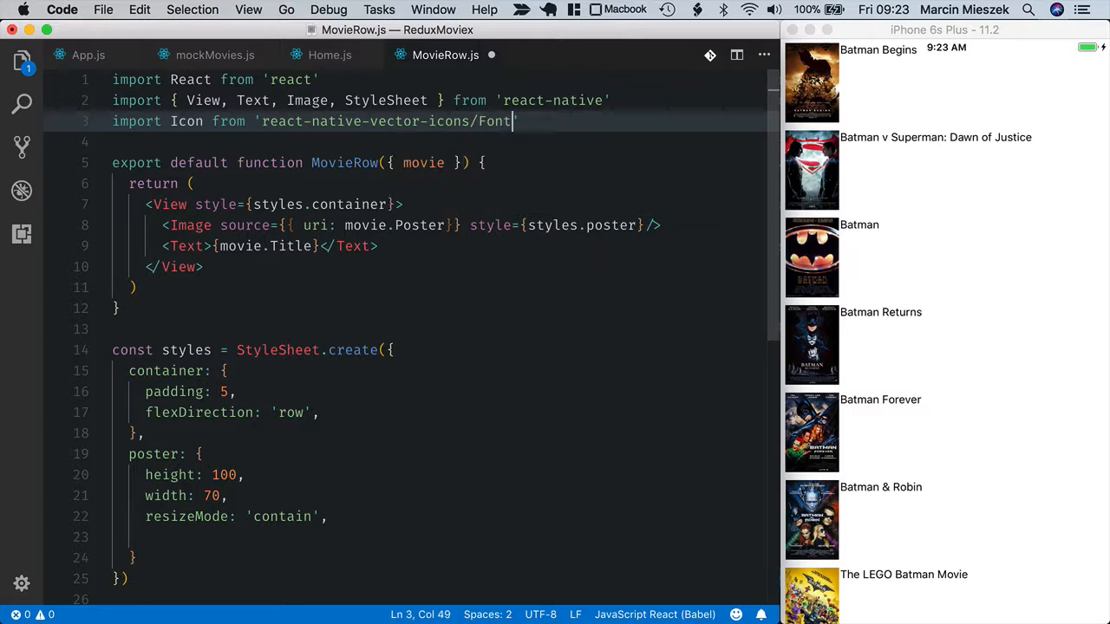
pyautogui.write('Awesome')
# - Add a heart-o Icon below the title Text with a size prop and save so hearts appear
pyautogui.click(410, 252)
pyautogui.press('Return')
pyautogui.write('<')
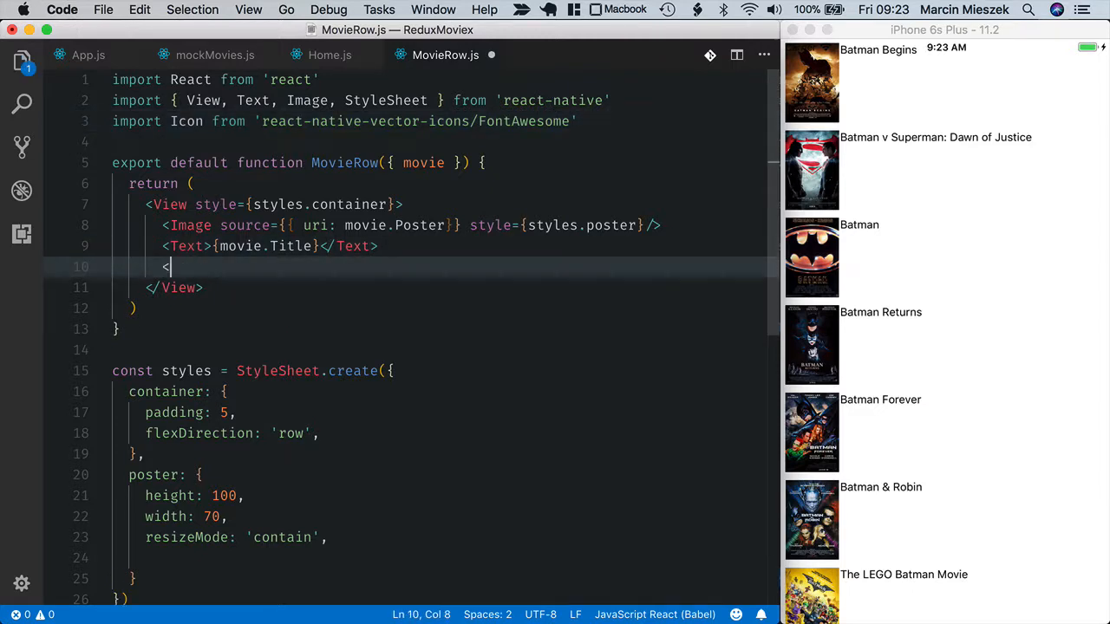
pyautogui.write('Icon')
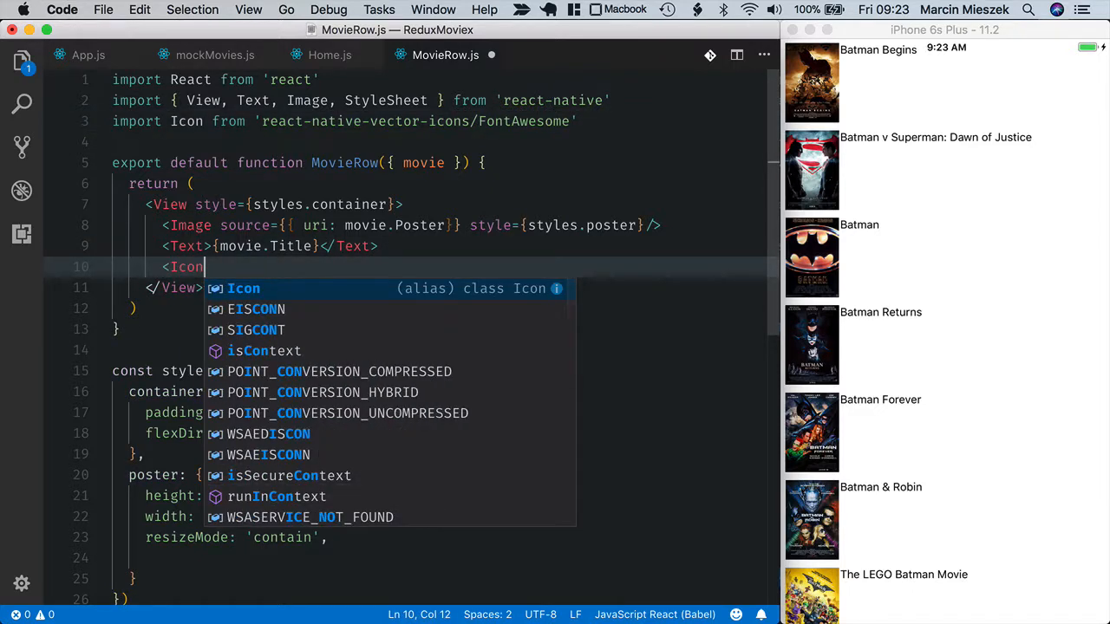
pyautogui.write(' name=')
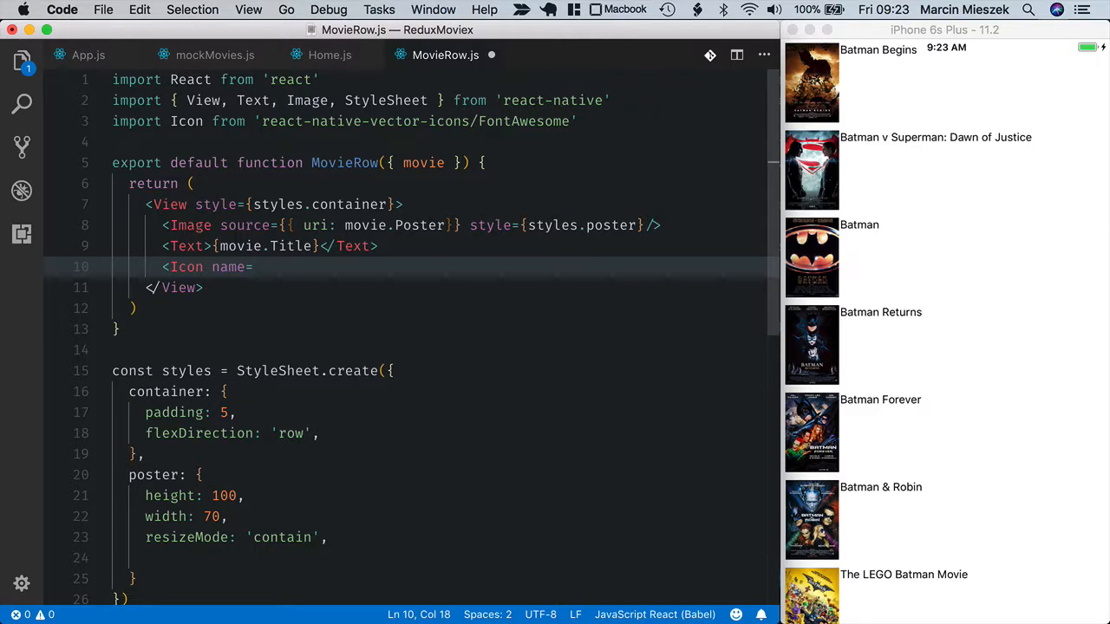
pyautogui.write("'heart-o")
pyautogui.write("'")
pyautogui.write(' />')
pyautogui.press('super+s')
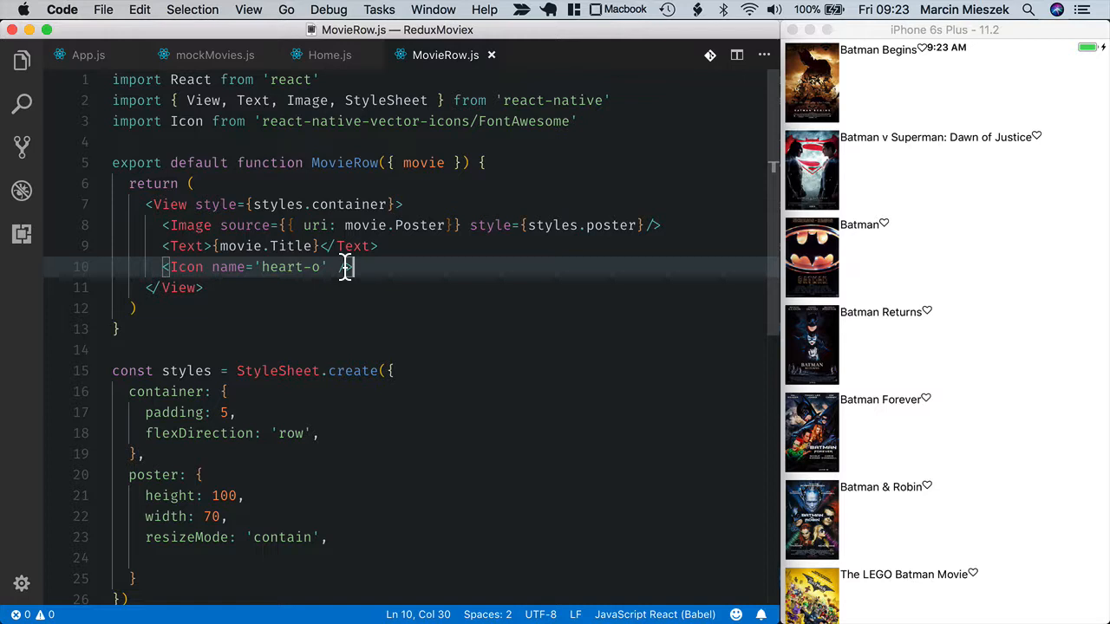
pyautogui.press('Left')
pyautogui.write('ize')
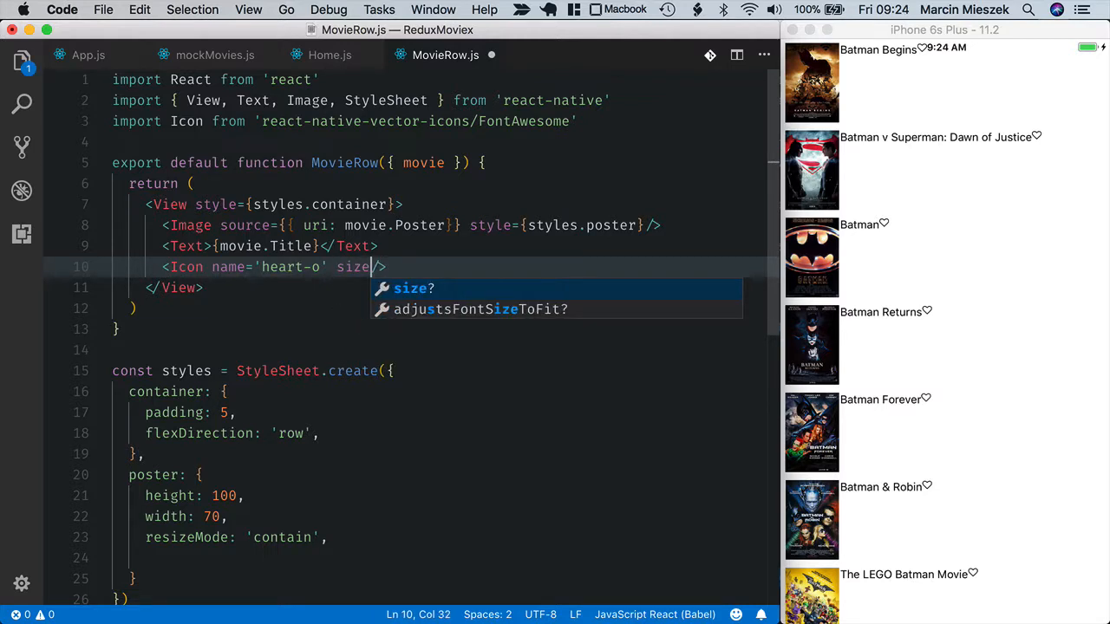
pyautogui.press('Return')
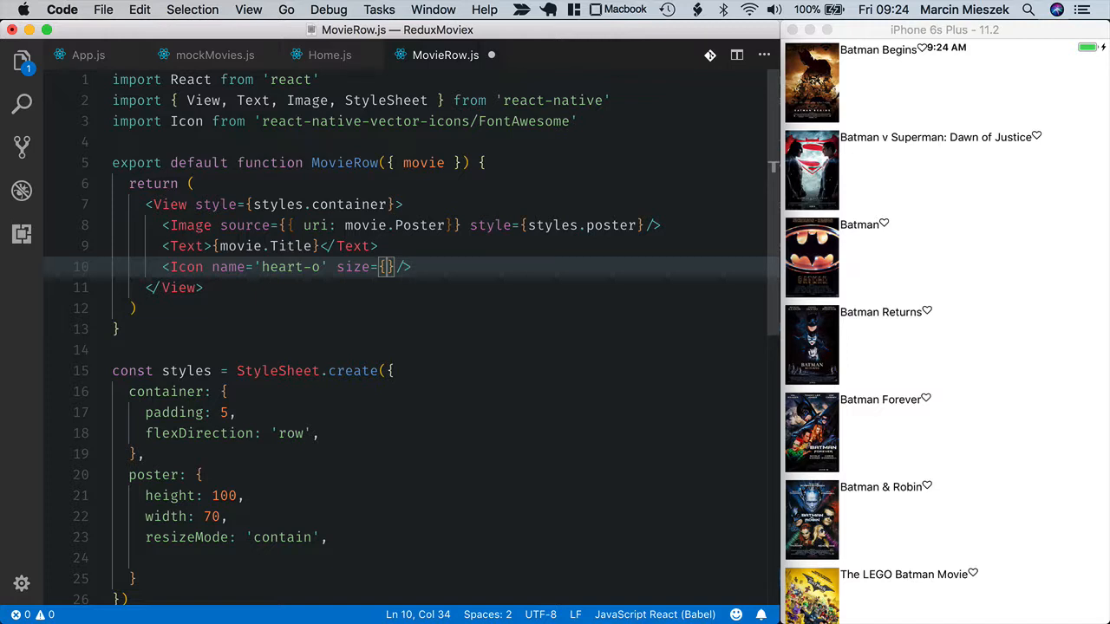
pyautogui.write('40')
pyautogui.press('Right')
pyautogui.press('super+s')
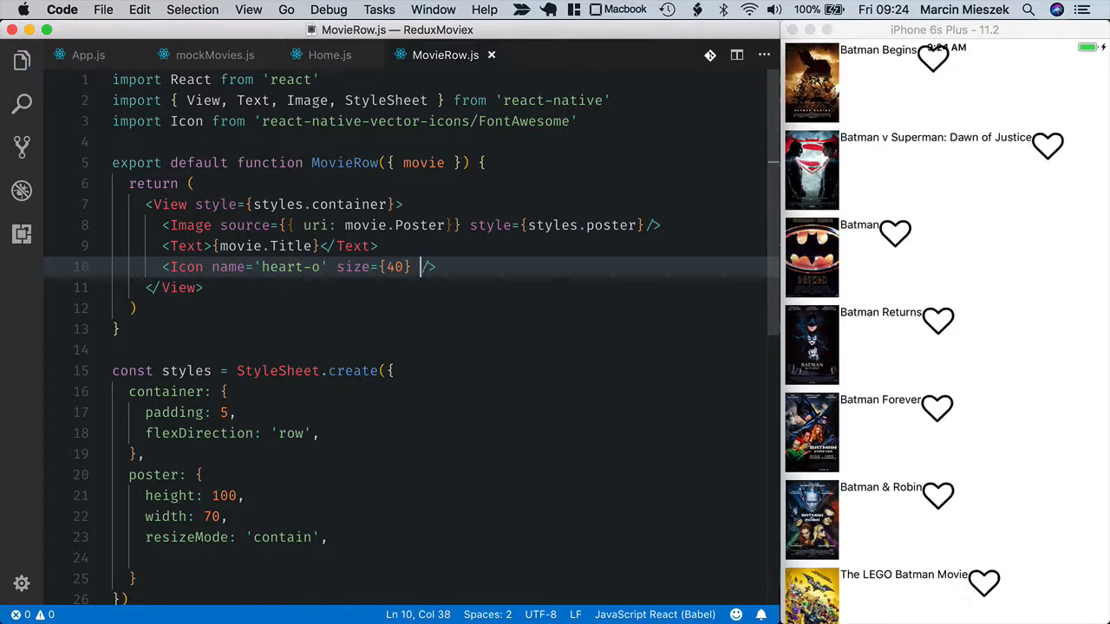
# - Change the Icon size to 36, add red='red', and save
pyautogui.press('BackSpace')
pyautogui.press('BackSpace')
pyautogui.write('3')
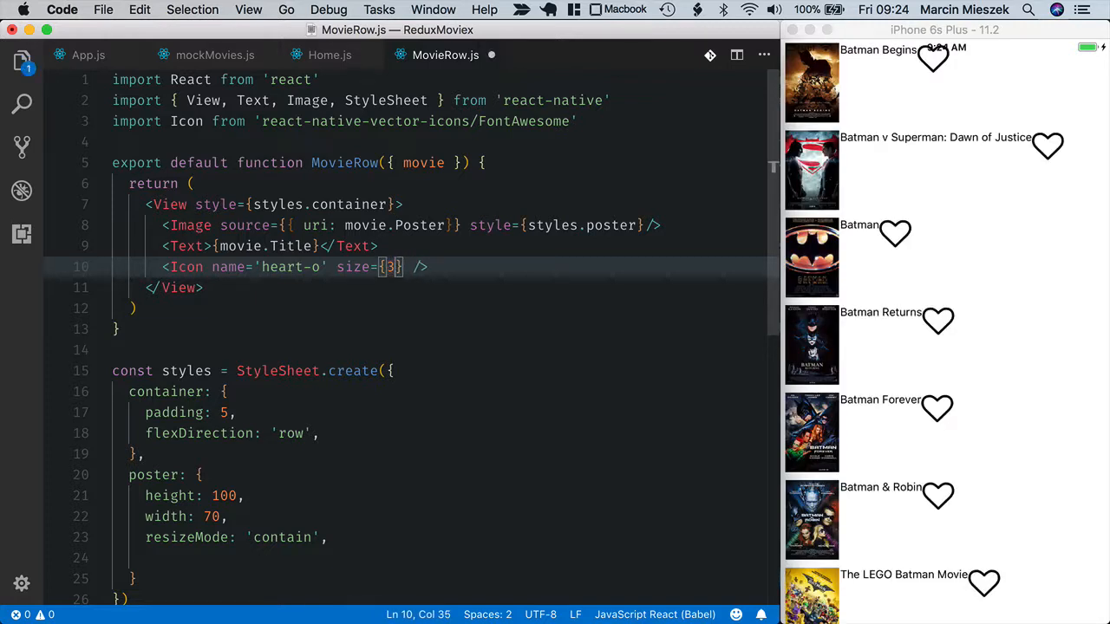
pyautogui.write('6')
pyautogui.press('super+s')
pyautogui.press('Right')
pyautogui.press('Right')
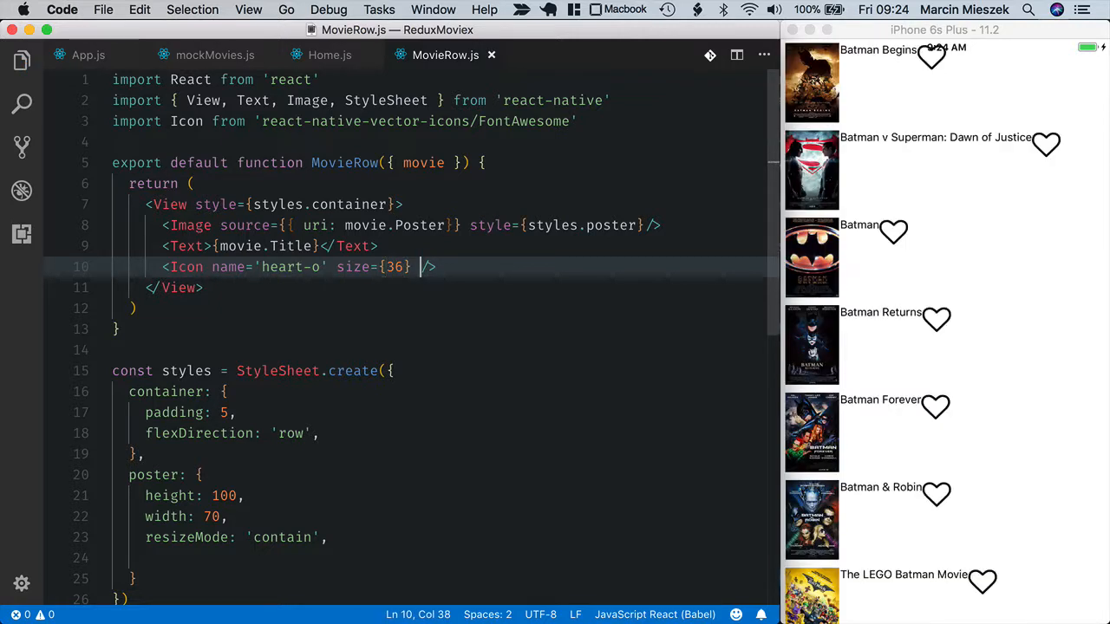
pyautogui.write("red='re")
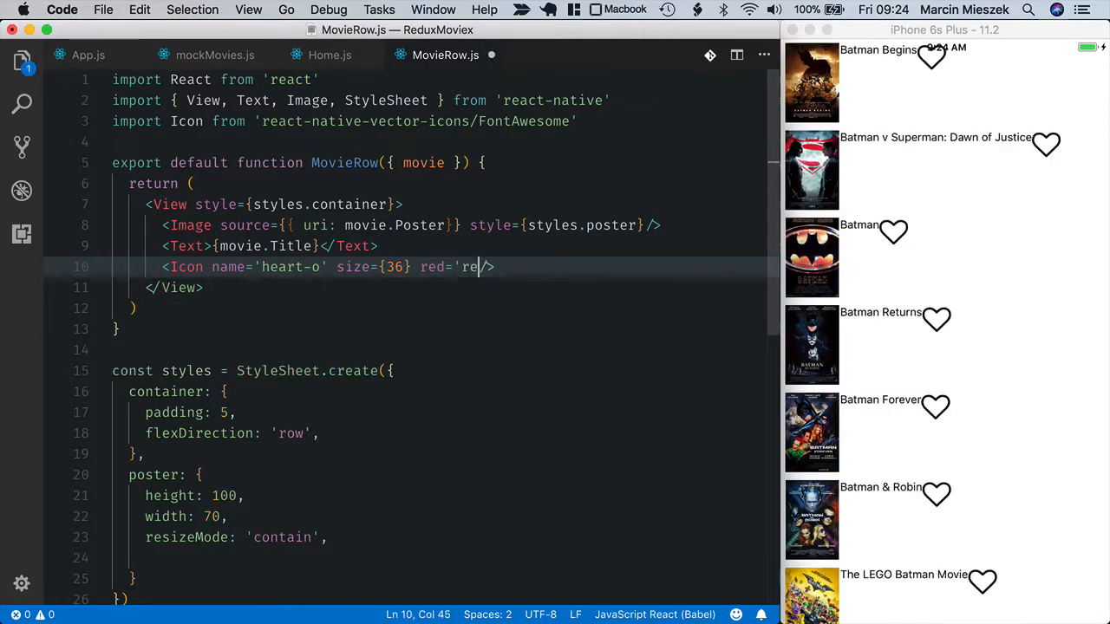
pyautogui.write("d'")
pyautogui.press('super+s')
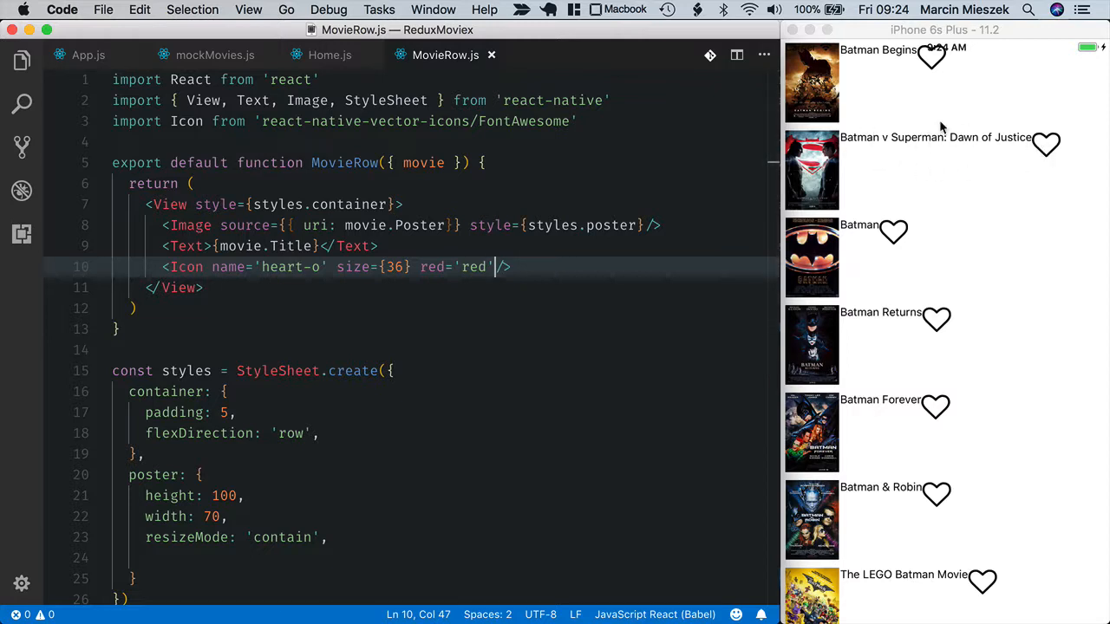
# - Give the title Text style={styles.title} and add a title entry to StyleSheet.create
pyautogui.click(209, 246)
pyautogui.write('style')
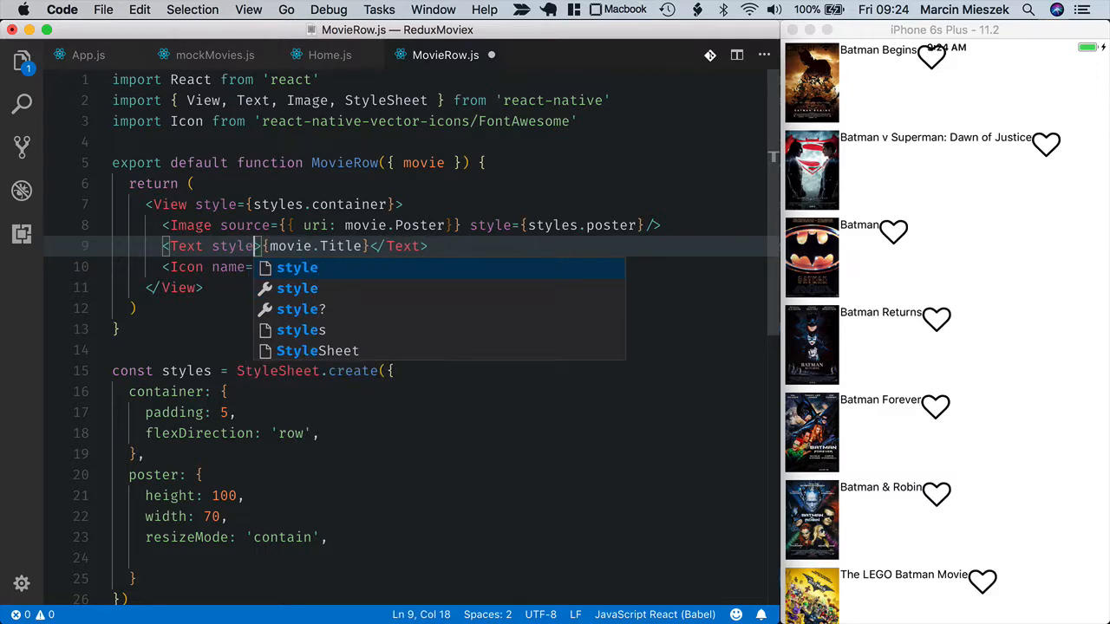
pyautogui.write('={sty')
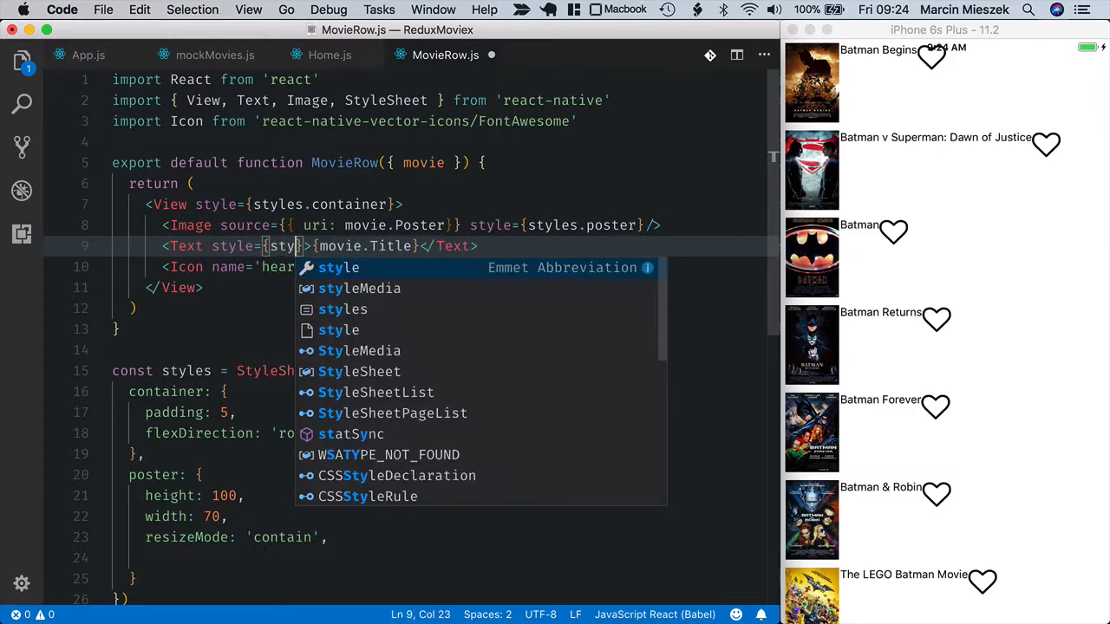
pyautogui.write('les.title')
pyautogui.press('Escape')
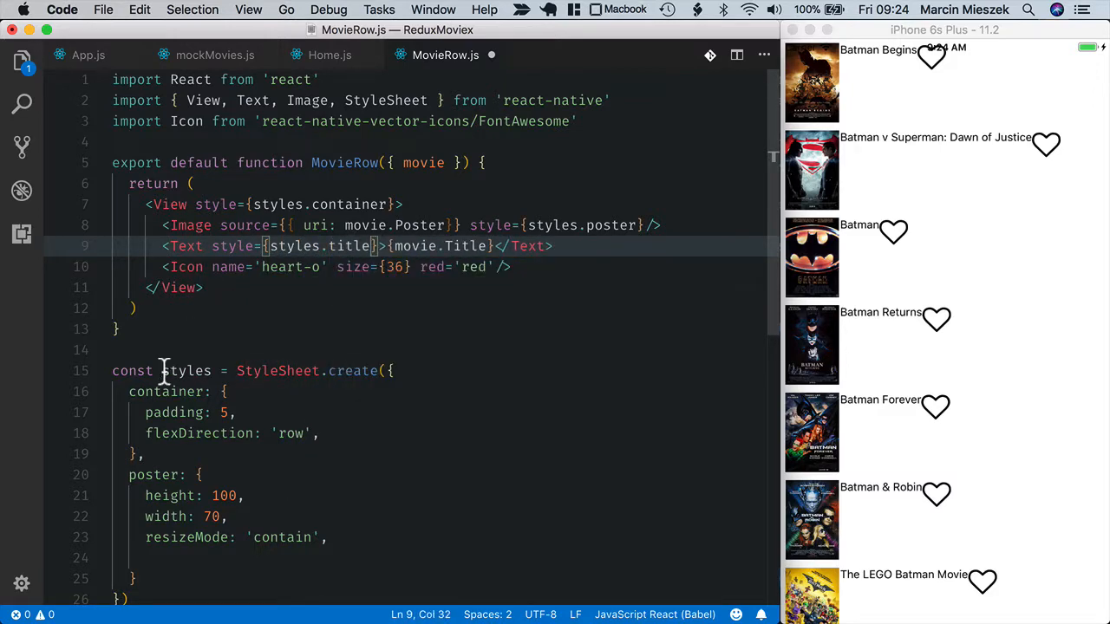
pyautogui.scroll(-2, 164, 370)
pyautogui.click(174, 465)
pyautogui.write(',')
pyautogui.press('Return')
pyautogui.write('tit')
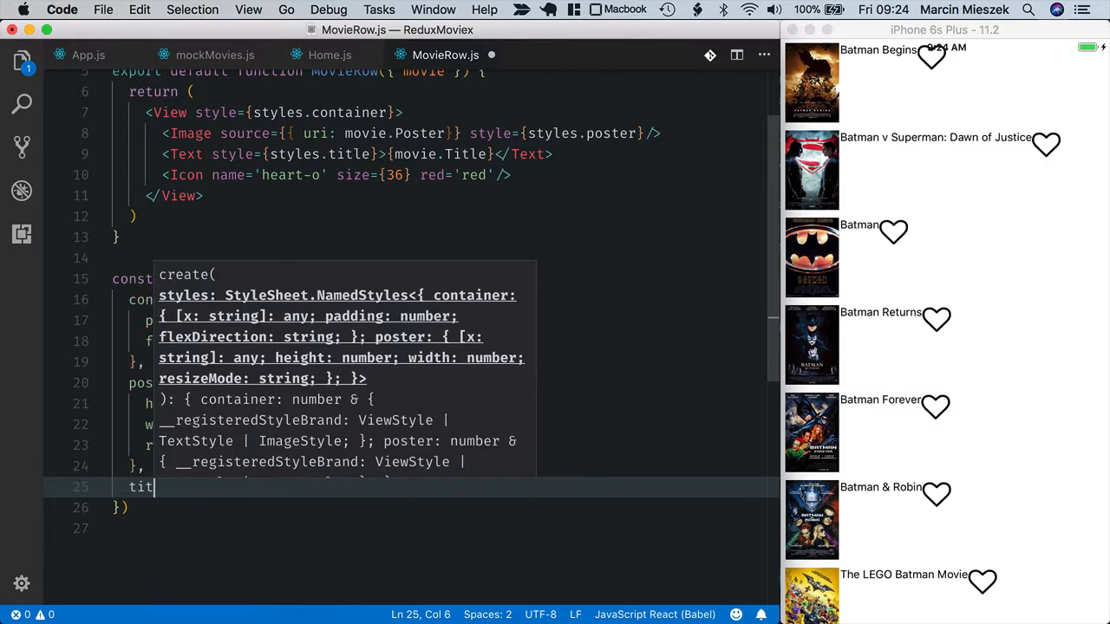
pyautogui.write('le: {')
pyautogui.press('Escape')
pyautogui.press('Return')
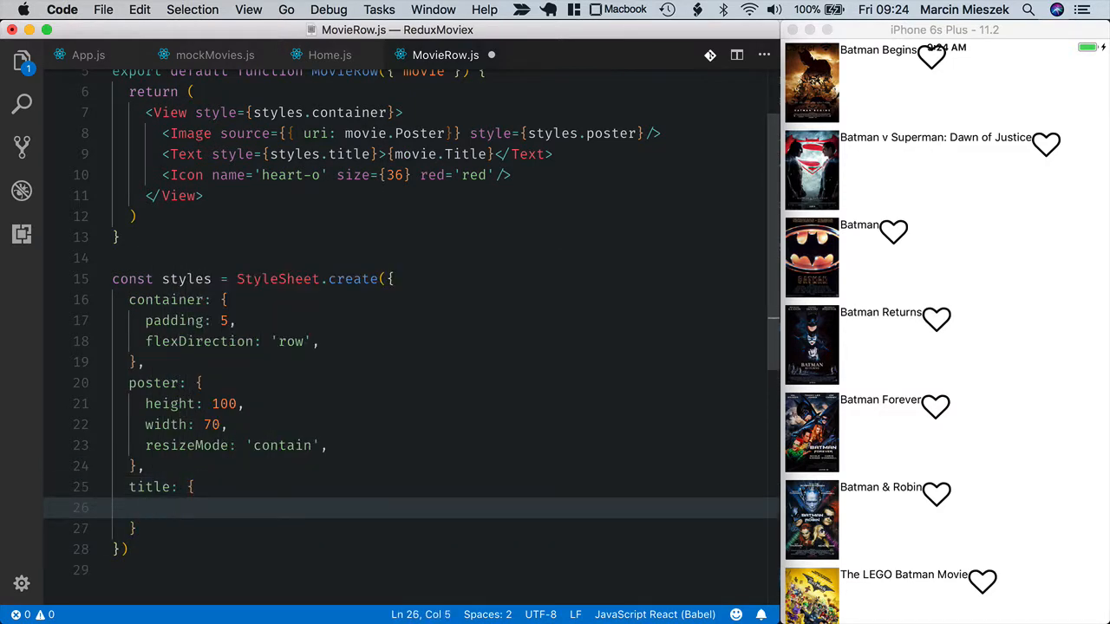
pyautogui.write('fontSize')
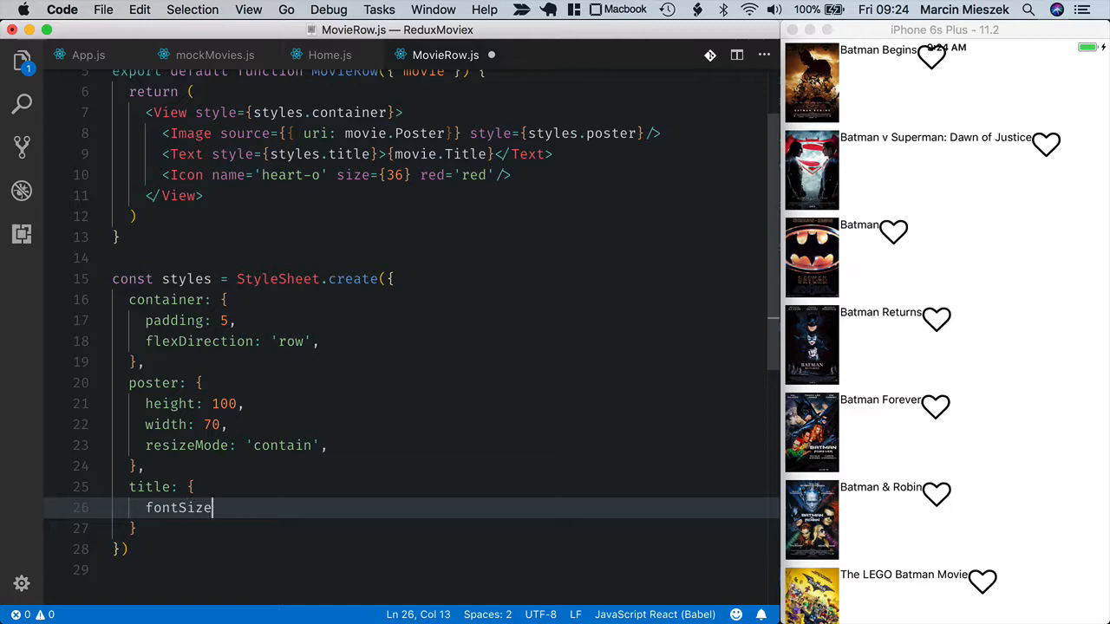
pyautogui.write(': 24,')
# - Set the title style to fontSize 24 and fontWeight '300' and save
pyautogui.press('super+s')
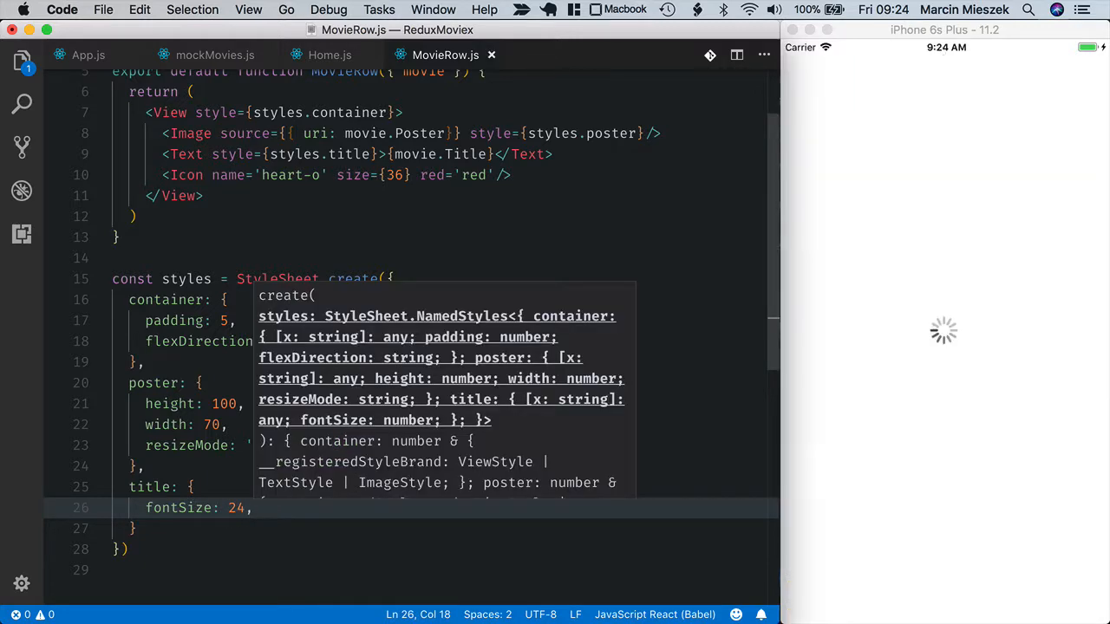
pyautogui.press('Return')
pyautogui.write('font')
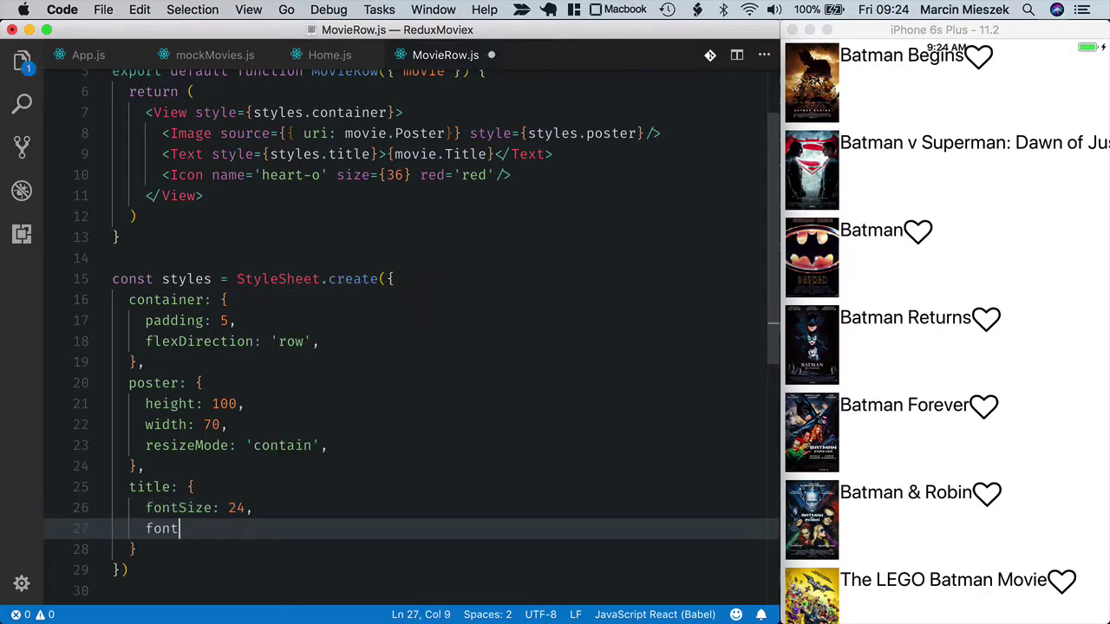
pyautogui.write('Weight')
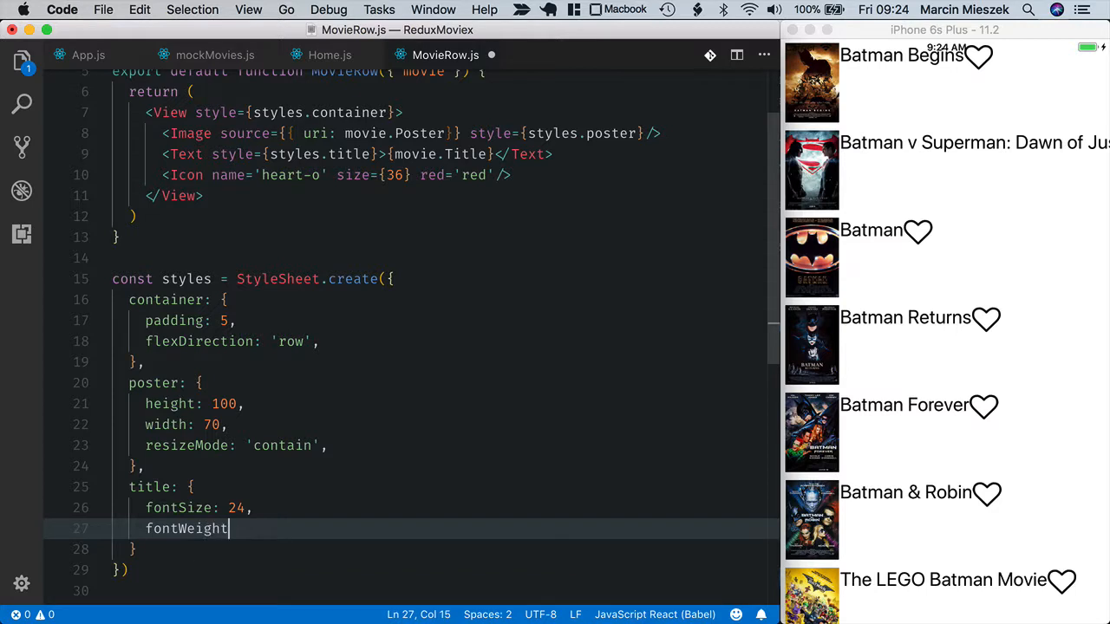
pyautogui.write(": '3")
pyautogui.write("00',")
pyautogui.press('super+s')
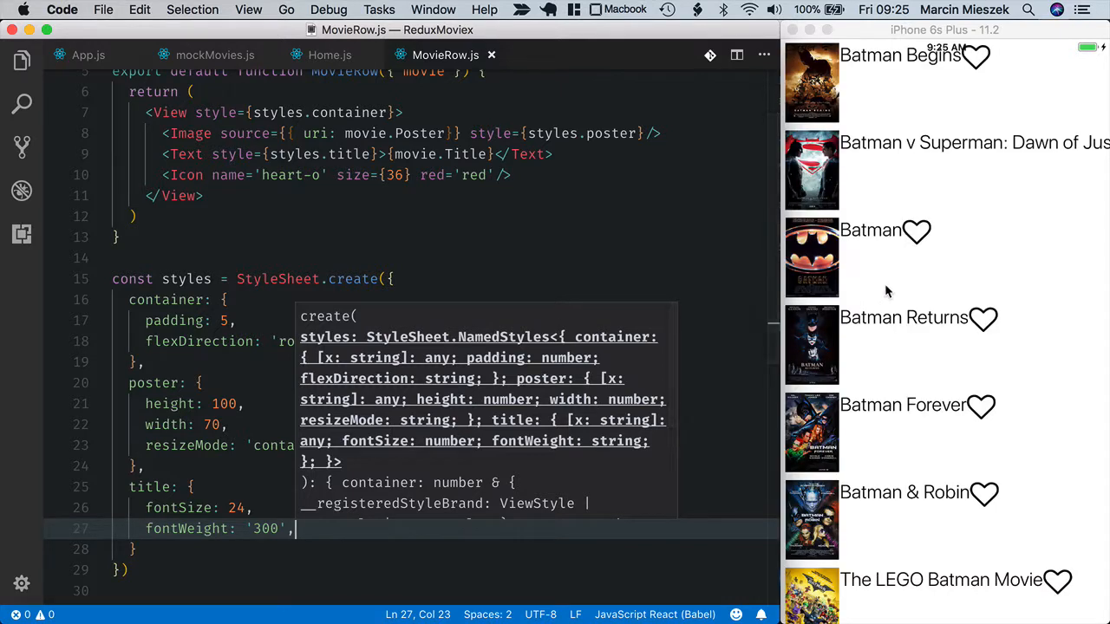
pyautogui.press('Escape')
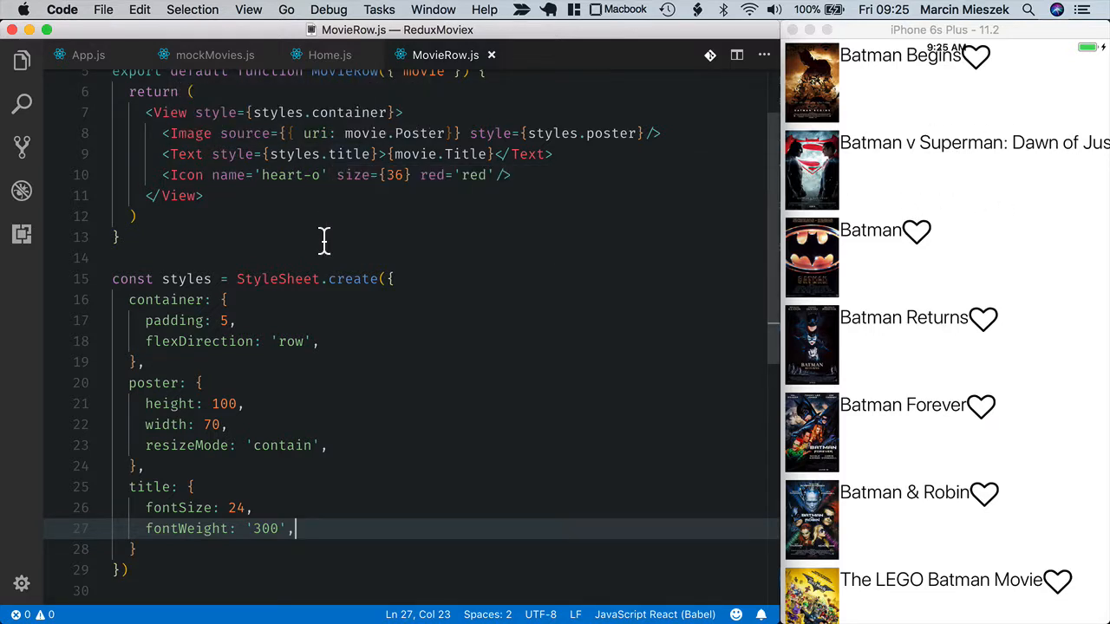
# - Add flex: 2 at the top of the title style and save so hearts move to the right edge
pyautogui.click(236, 487)
pyautogui.press('Return')
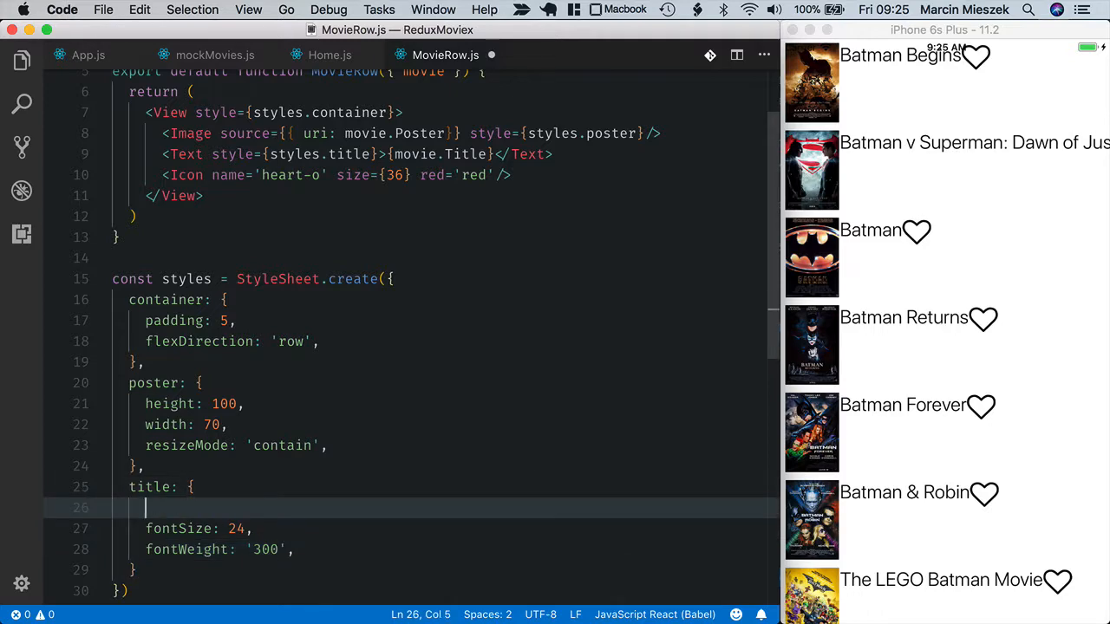
pyautogui.write('flex: 1')
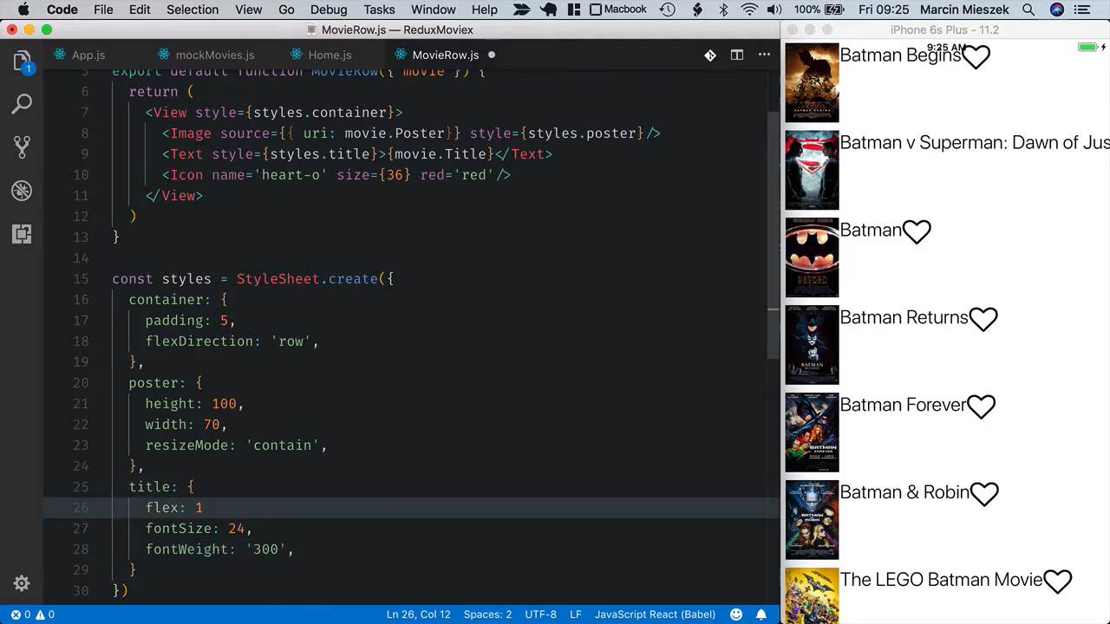
pyautogui.press('BackSpace')
pyautogui.write('2,')
pyautogui.press('super+s')
pyautogui.click(305, 219)
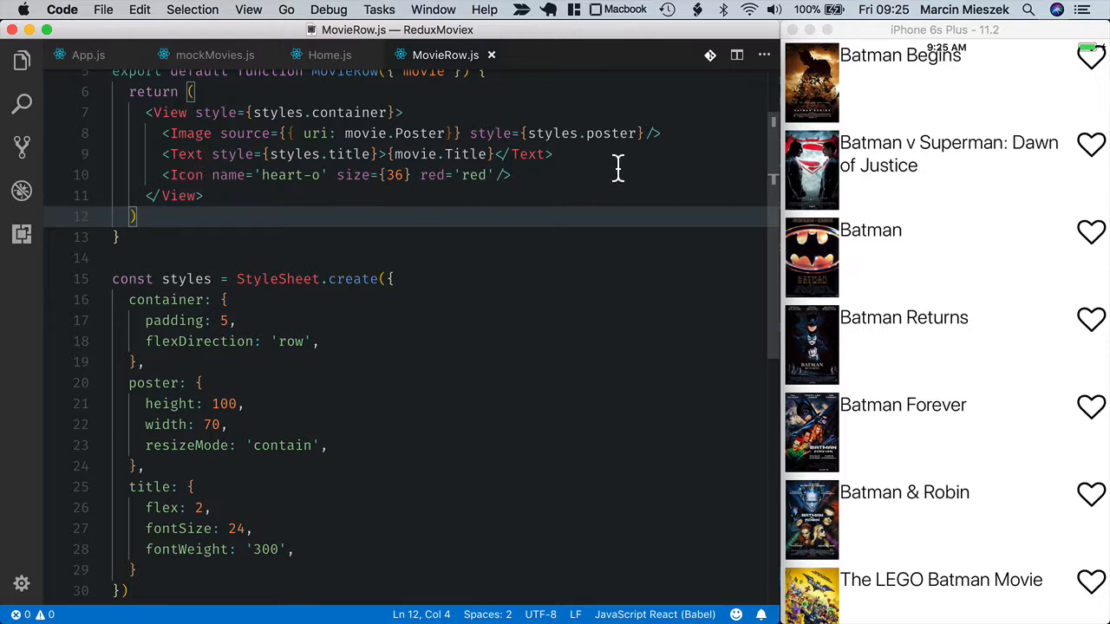
# - Add a new View below the title Text and cut the heart Icon line
pyautogui.click(590, 156)
pyautogui.press('Return')
pyautogui.write('<')
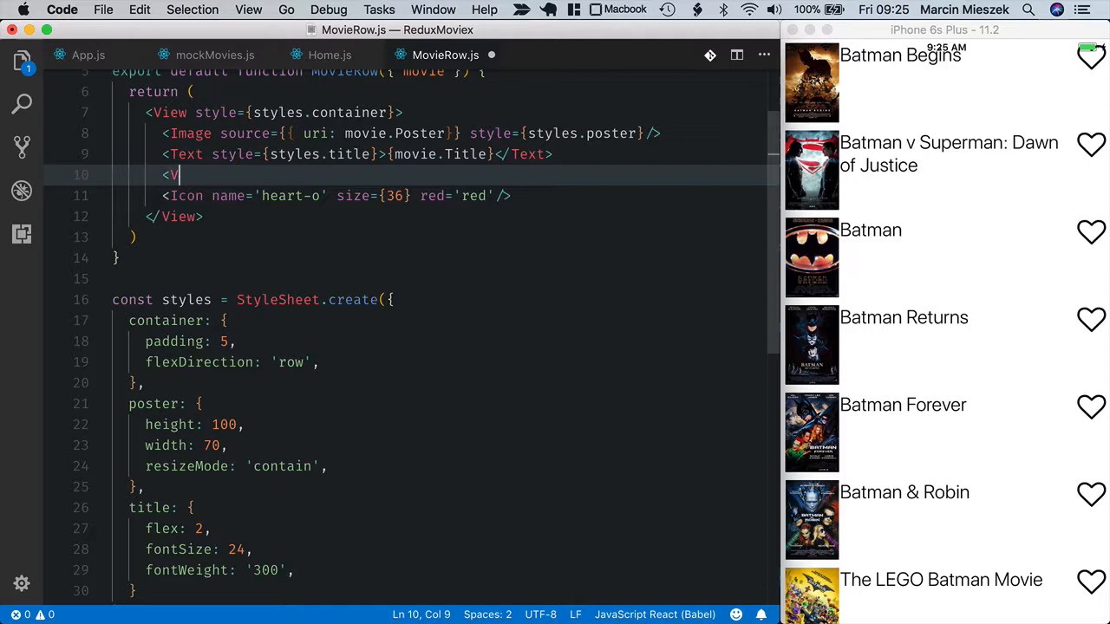
pyautogui.write('View>')
pyautogui.press('Return')
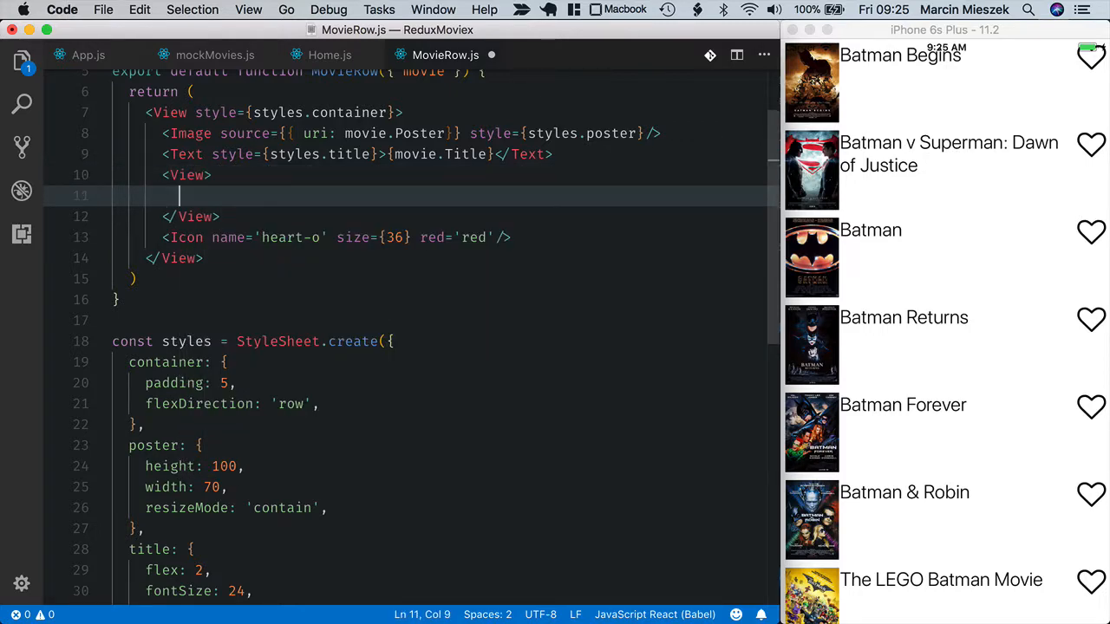
pyautogui.moveTo(520, 239); pyautogui.dragTo(113, 239)
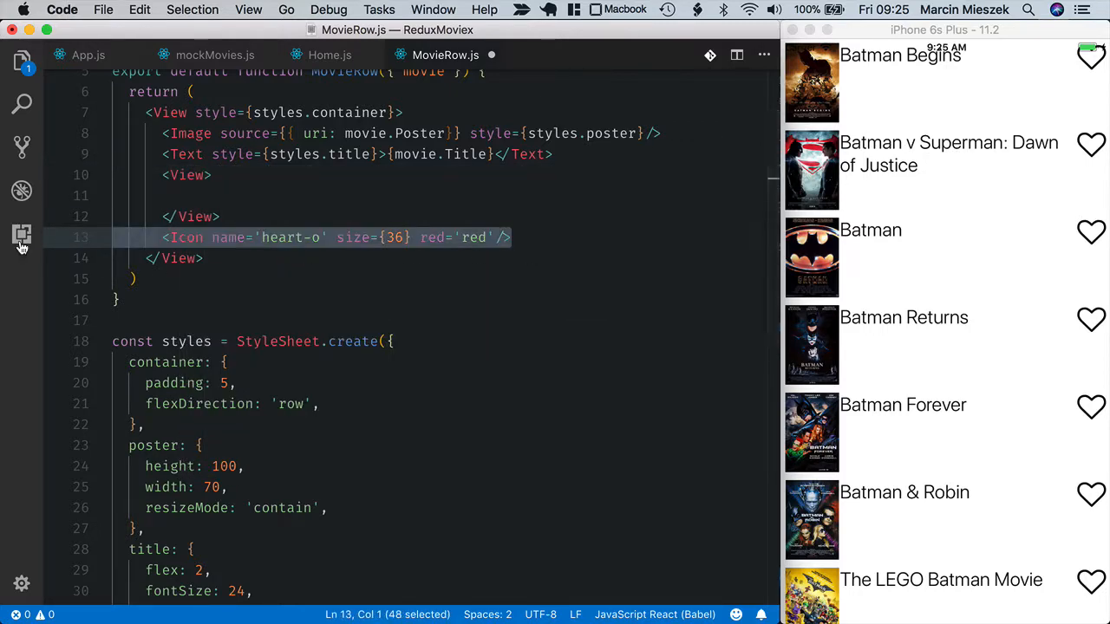
pyautogui.press('super+x')
pyautogui.press('Up')
pyautogui.press('Up')
pyautogui.press('BackSpace')
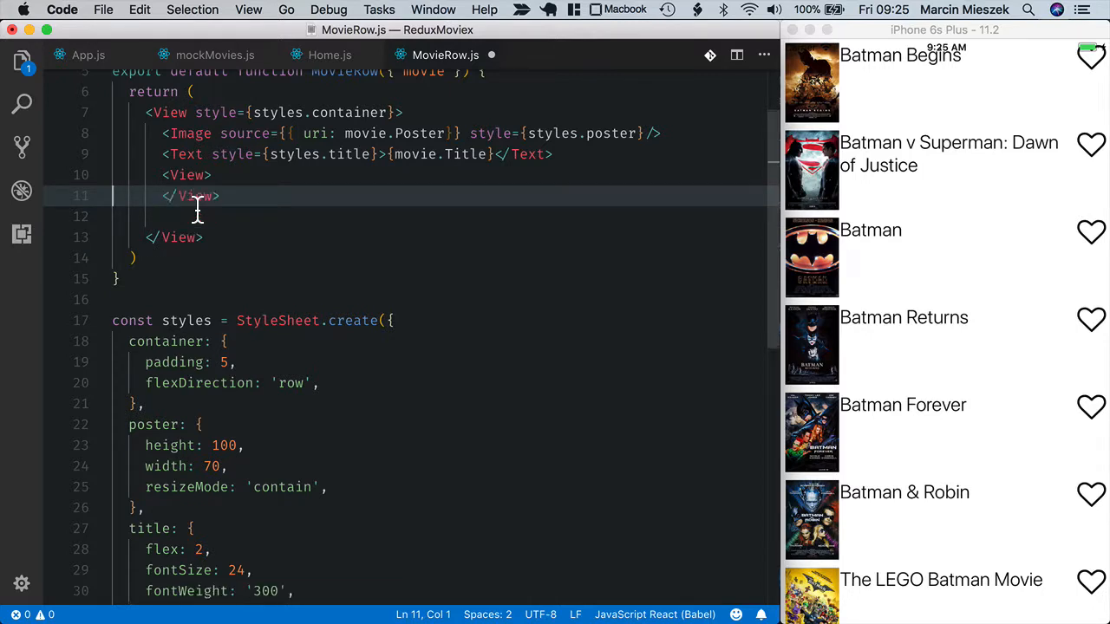
pyautogui.press('Delete')
pyautogui.press('super+z')
pyautogui.press('super+shift+z')
# - Paste the Icon indented inside the View and start giving the View style={styles.iconContainer}
pyautogui.click(212, 177)
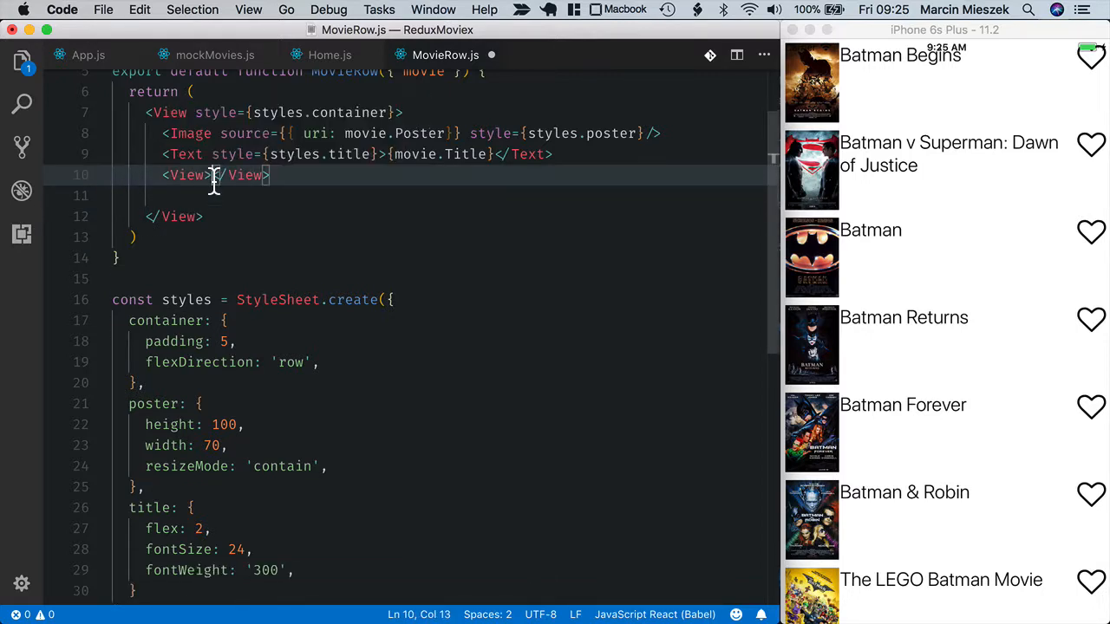
pyautogui.press('Return')
pyautogui.press('super+v')
pyautogui.click(208, 240)
pyautogui.press('Delete')
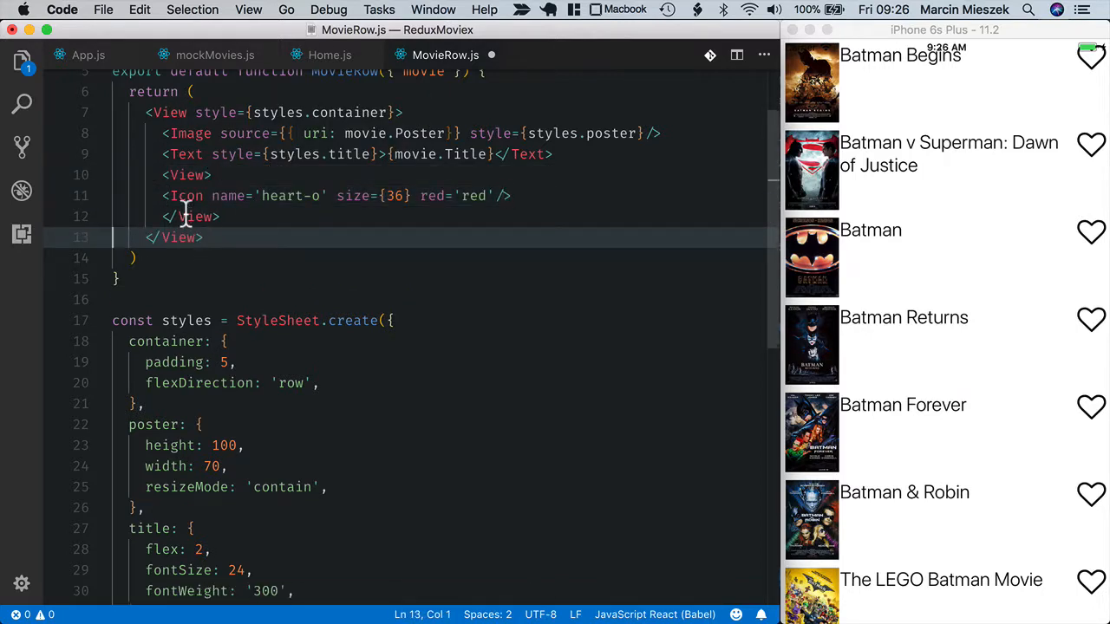
pyautogui.click(164, 198)
pyautogui.press('Tab')
pyautogui.click(208, 179)
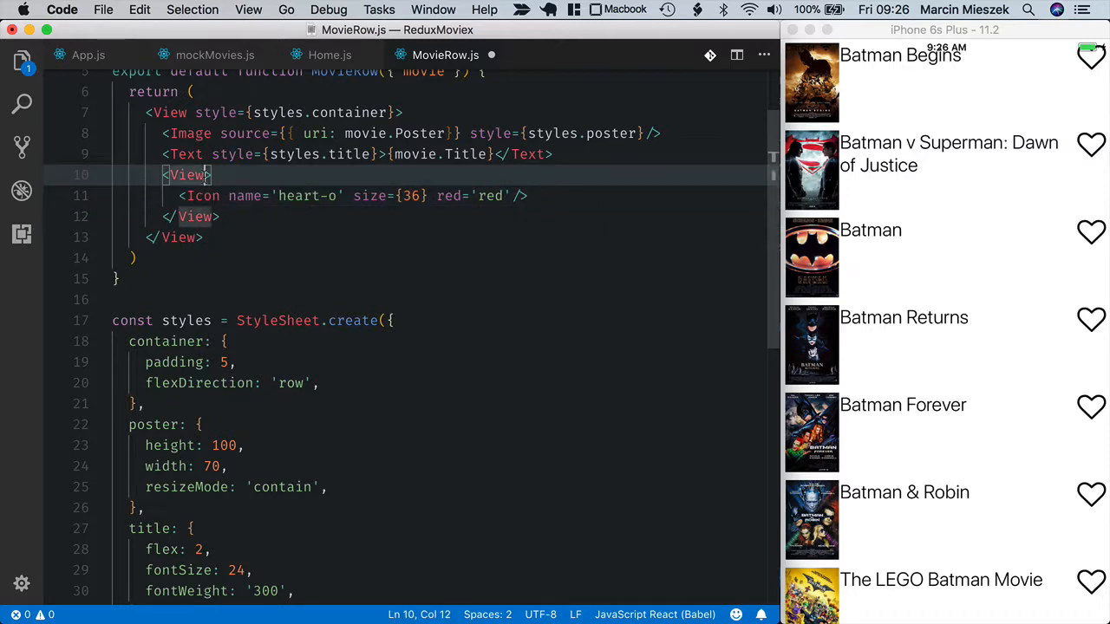
pyautogui.write('style={')
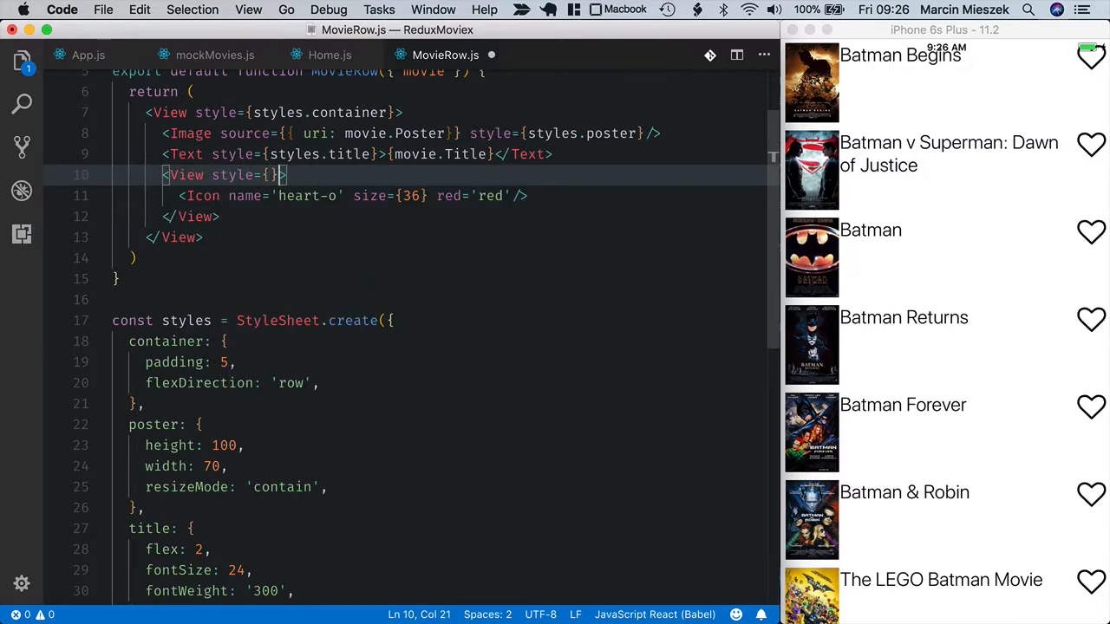
pyautogui.write('styles.')
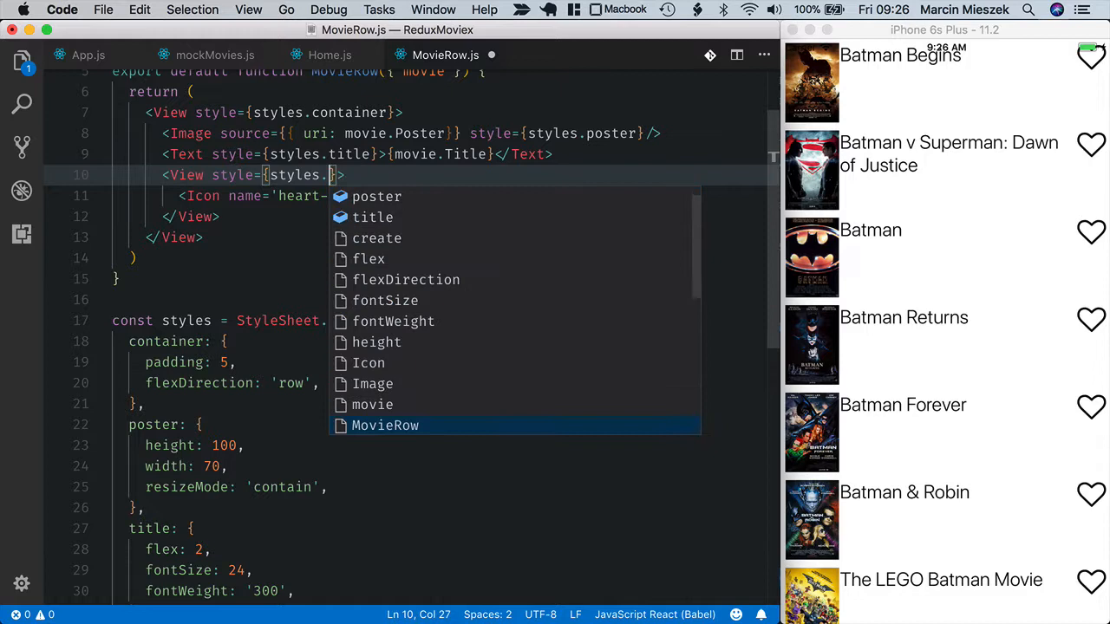
pyautogui.write('iconContaine')
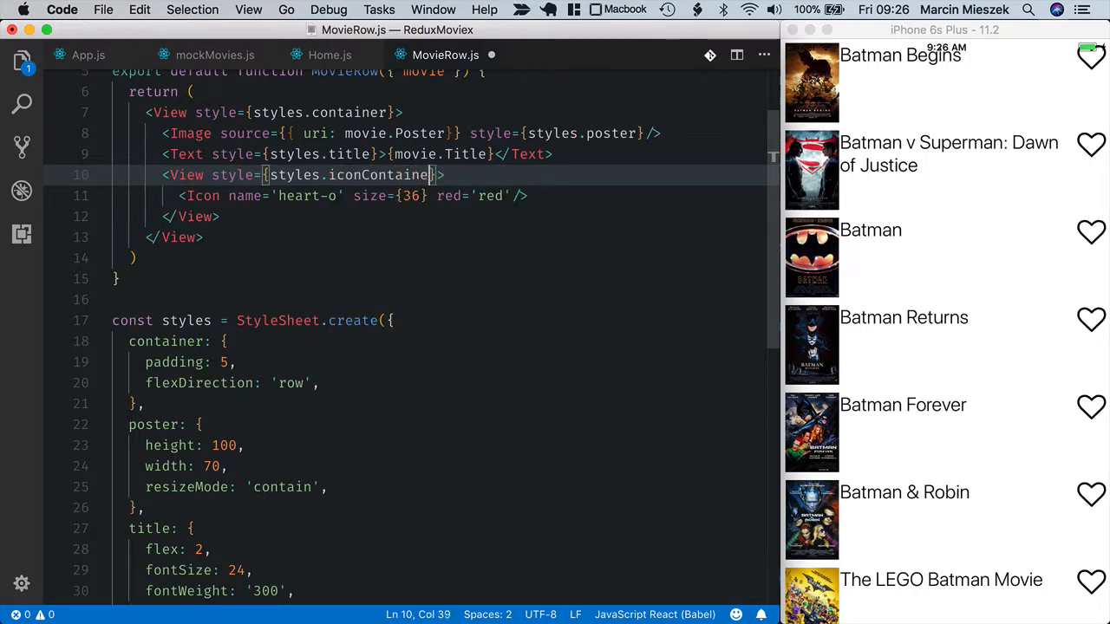
pyautogui.write('r')
pyautogui.scroll(-2, 246, 300)
# - Add an iconContainer style with flex: 1, save, and check the rows in the simulator
pyautogui.click(181, 325)
pyautogui.press('Return')
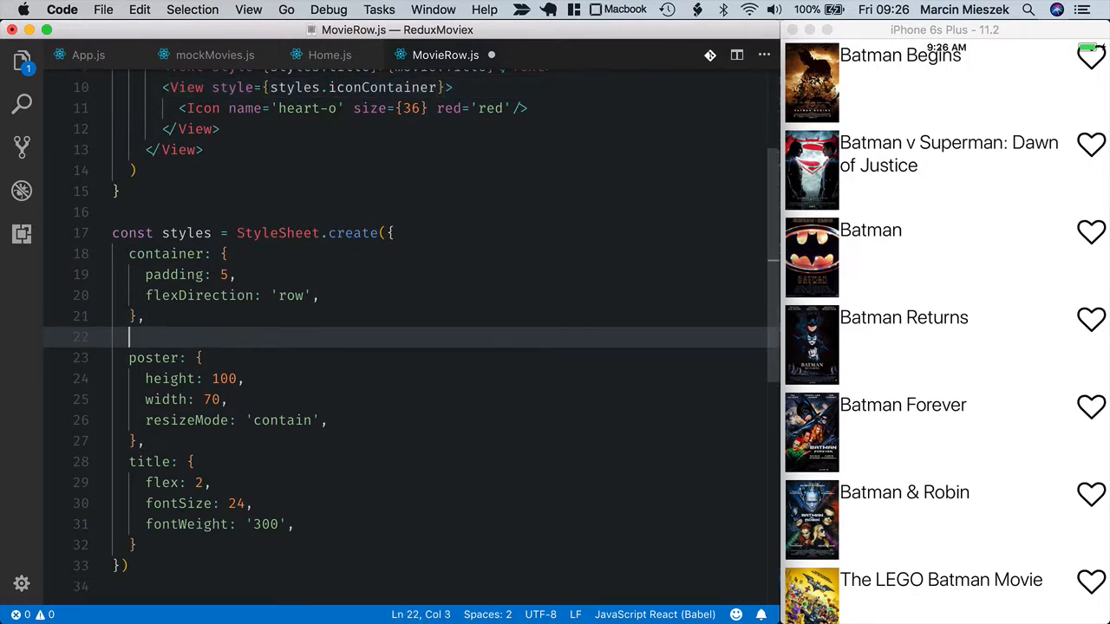
pyautogui.write('iconC')
pyautogui.press('Tab')
pyautogui.write(':')
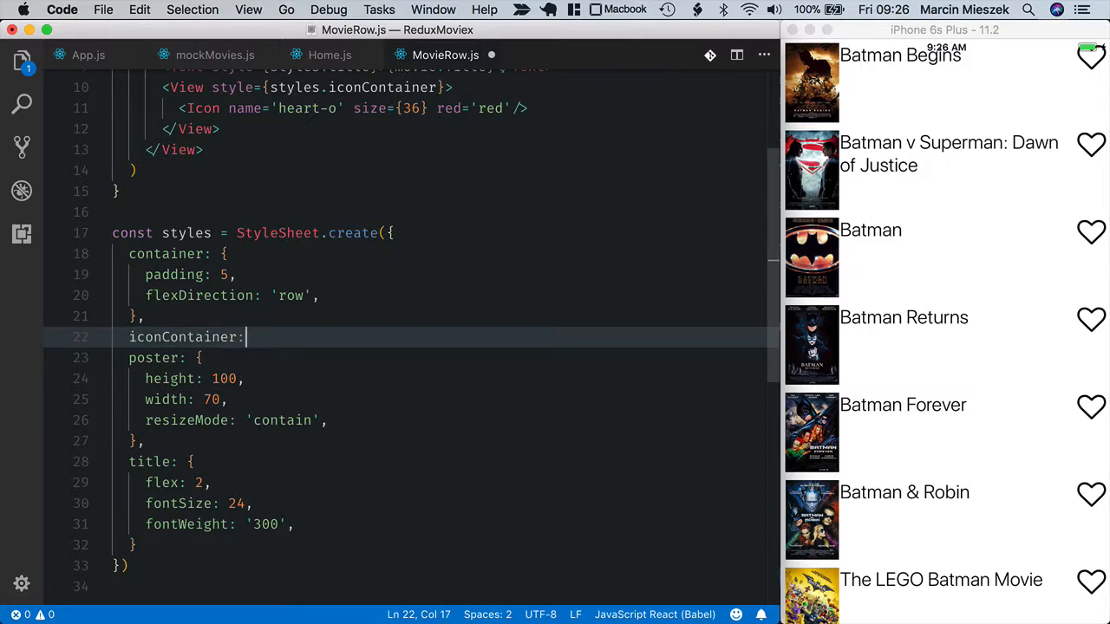
pyautogui.write(' {')
pyautogui.press('Return')
pyautogui.write('fle')
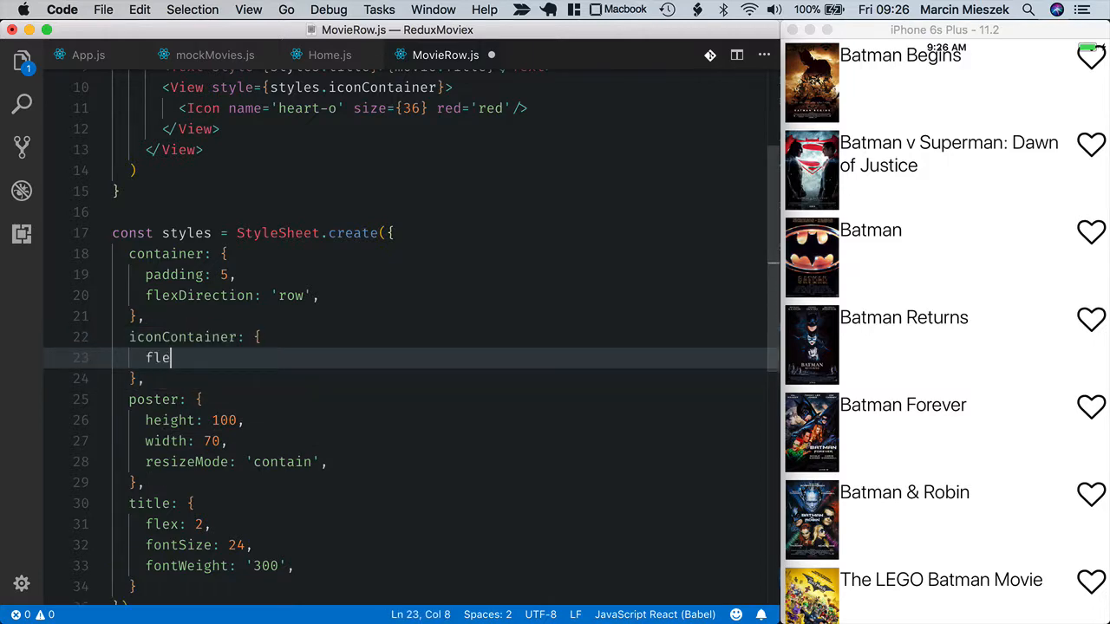
pyautogui.write('x: 1,')
pyautogui.press('super+s')
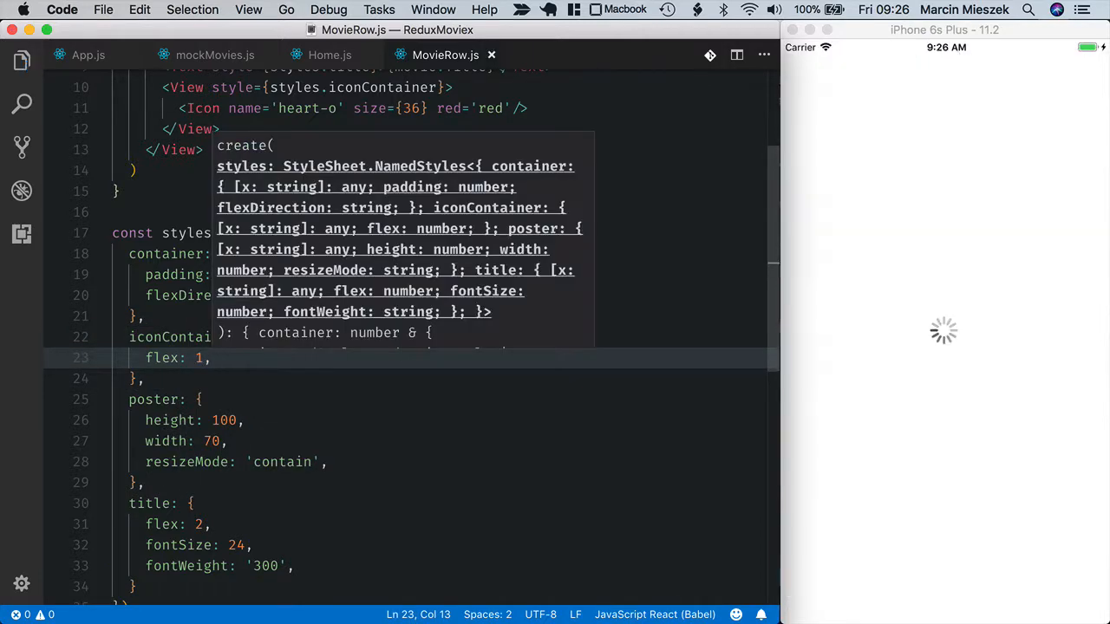
pyautogui.click(928, 224)
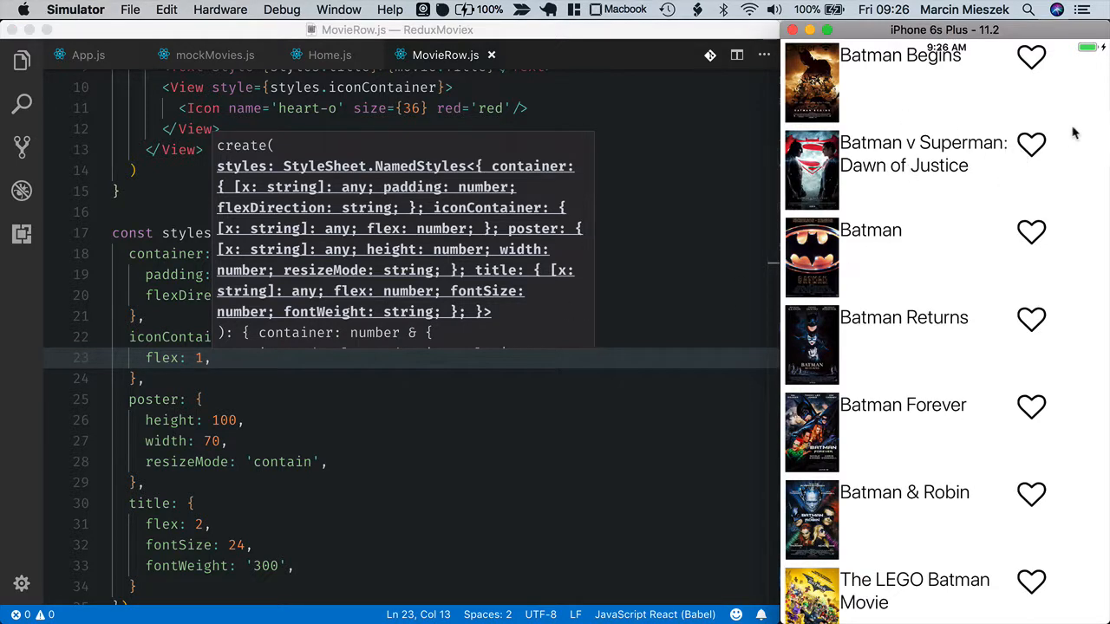
# - Back in the editor, select the title style's flex: 2 value for review
pyautogui.click(555, 336)
pyautogui.scroll(-2, 460, 423)
pyautogui.doubleClick(179, 449)
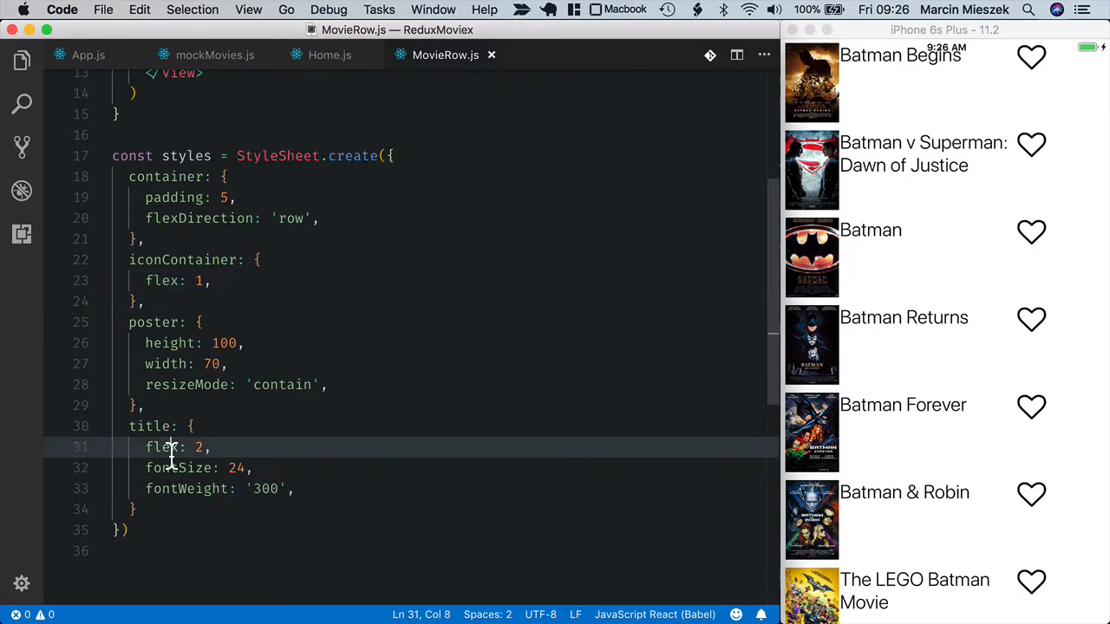
pyautogui.doubleClick(203, 450)
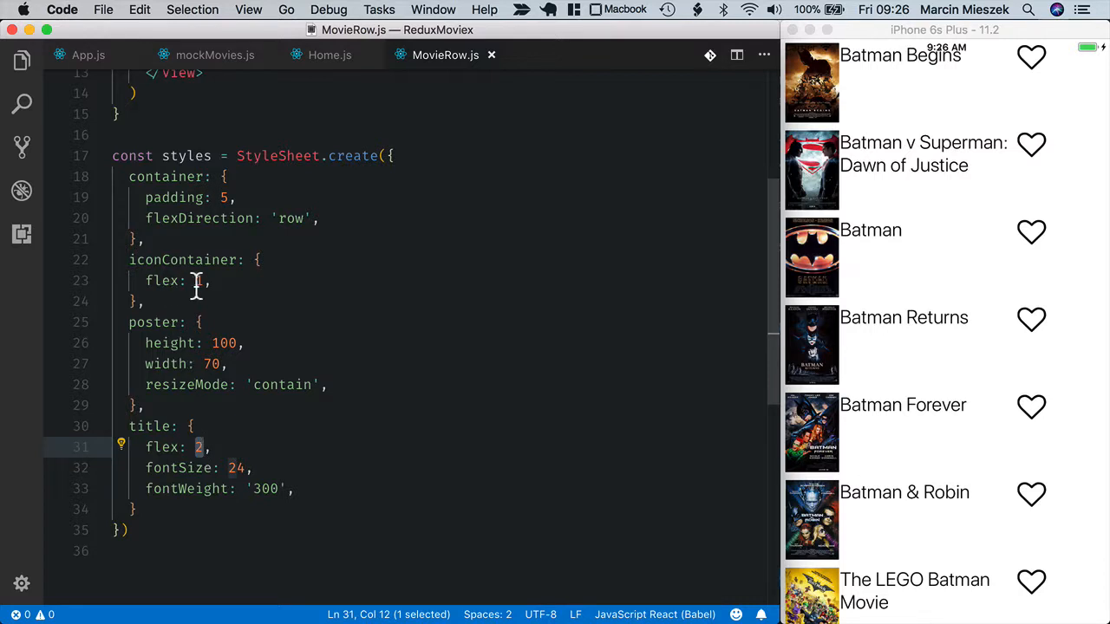
pyautogui.scroll(3, 198, 285)
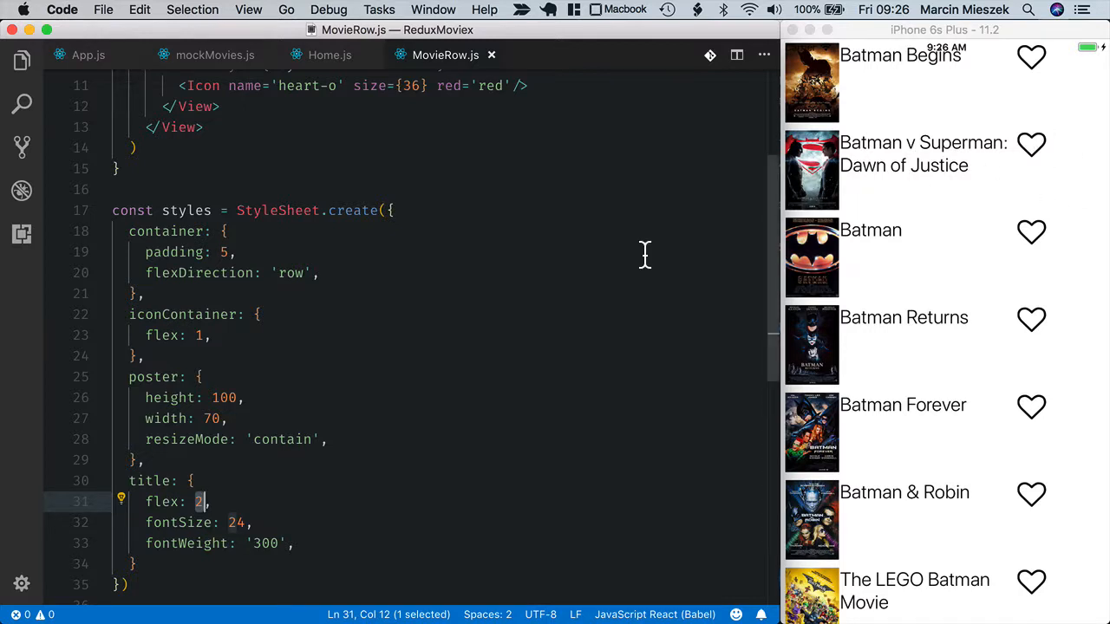
pyautogui.scroll(5, 645, 254)
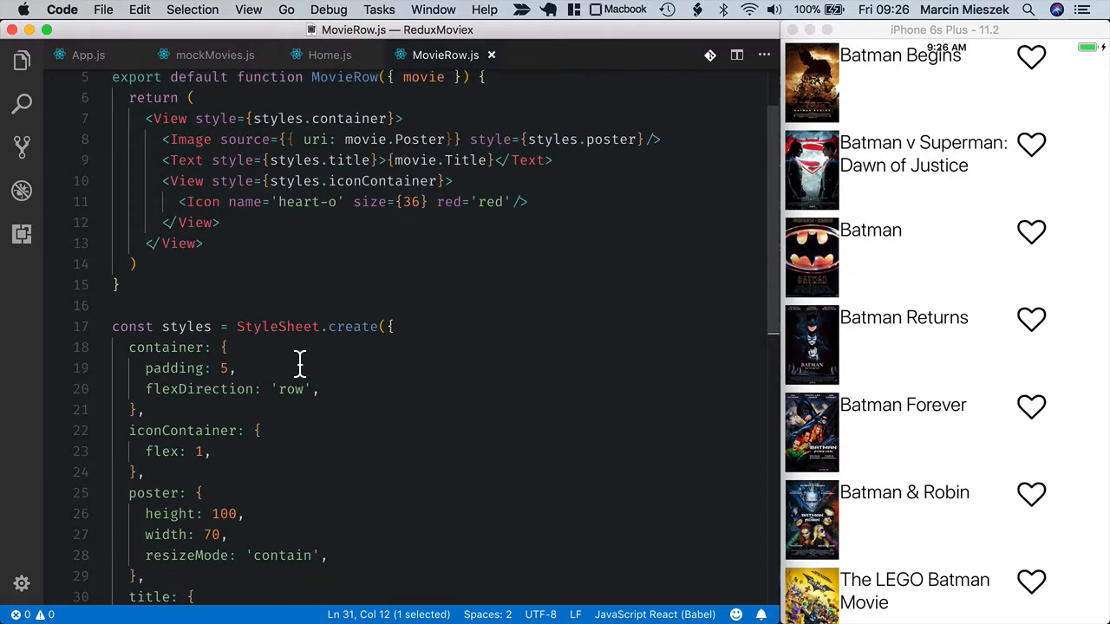
# - Add alignItems: 'center' to the container style and save so rows center vertically
pyautogui.click(355, 413)
pyautogui.press('super+shift+Return')
pyautogui.write('align')
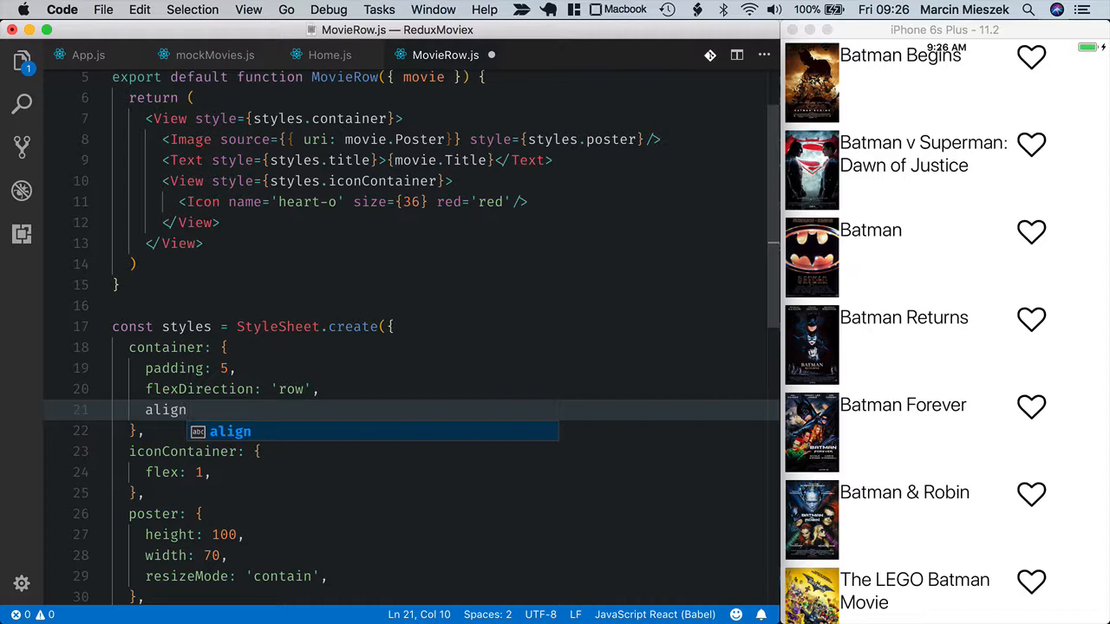
pyautogui.write('Items')
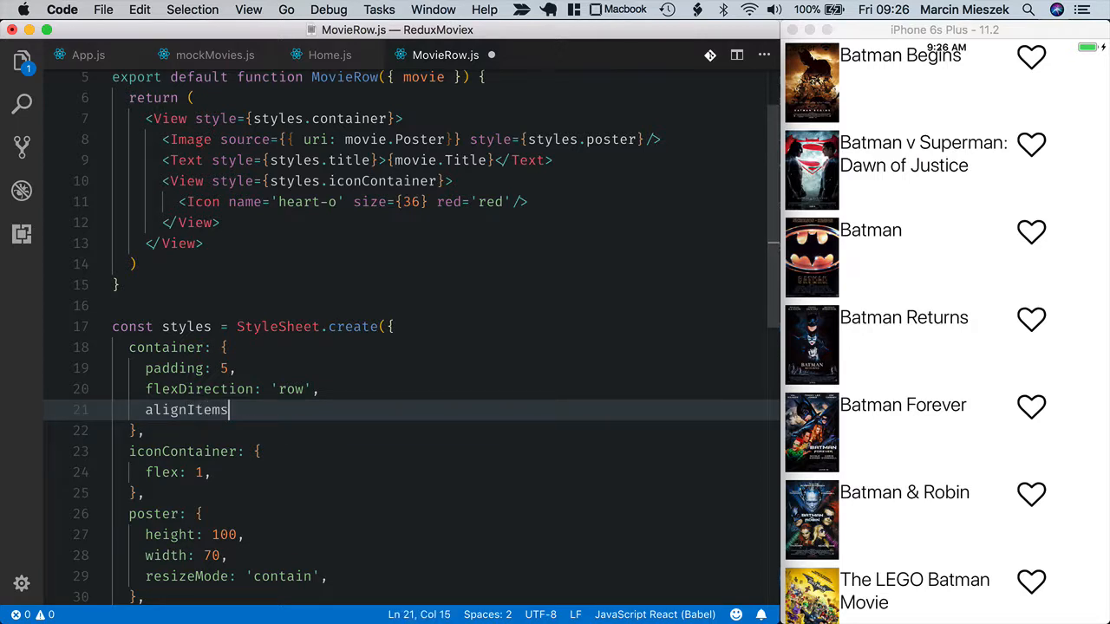
pyautogui.write(": 'center',")
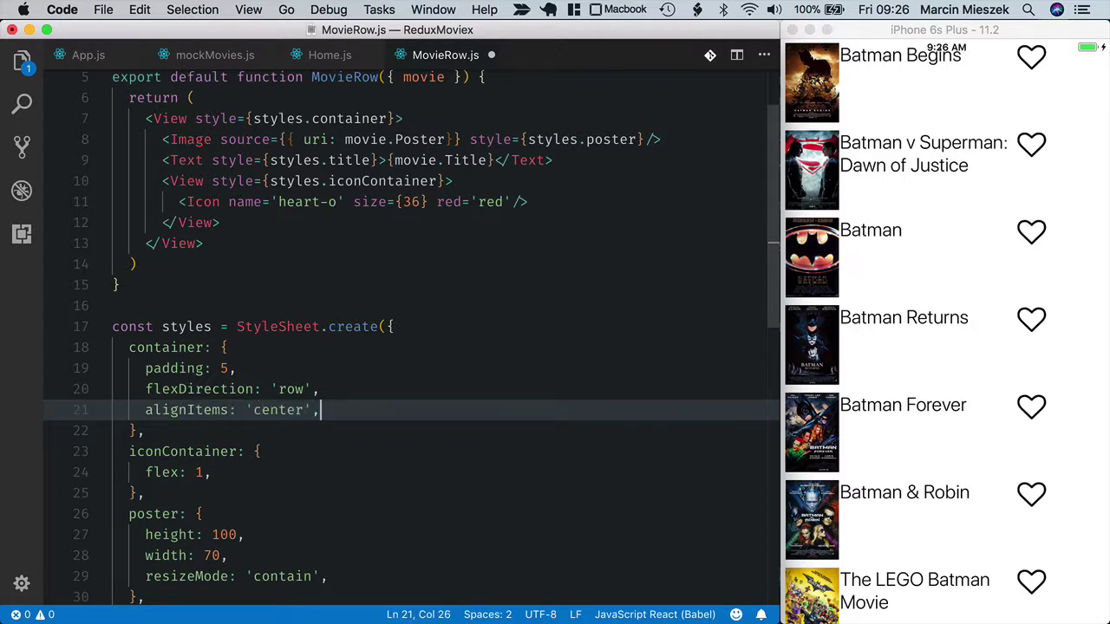
pyautogui.press('super+s')
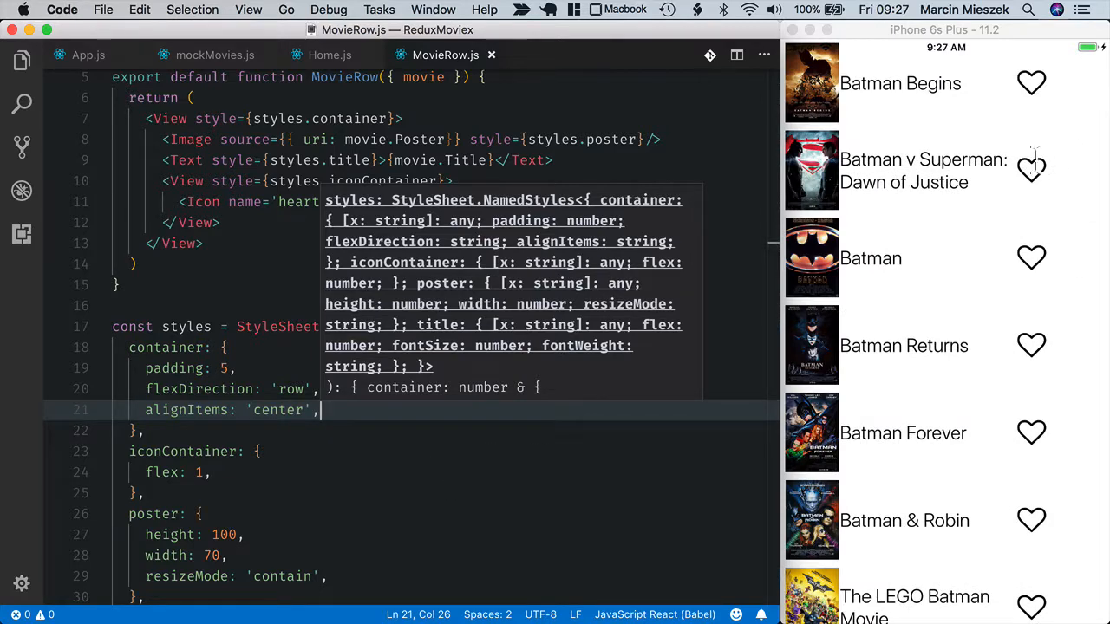
pyautogui.scroll(-3, 257, 509)
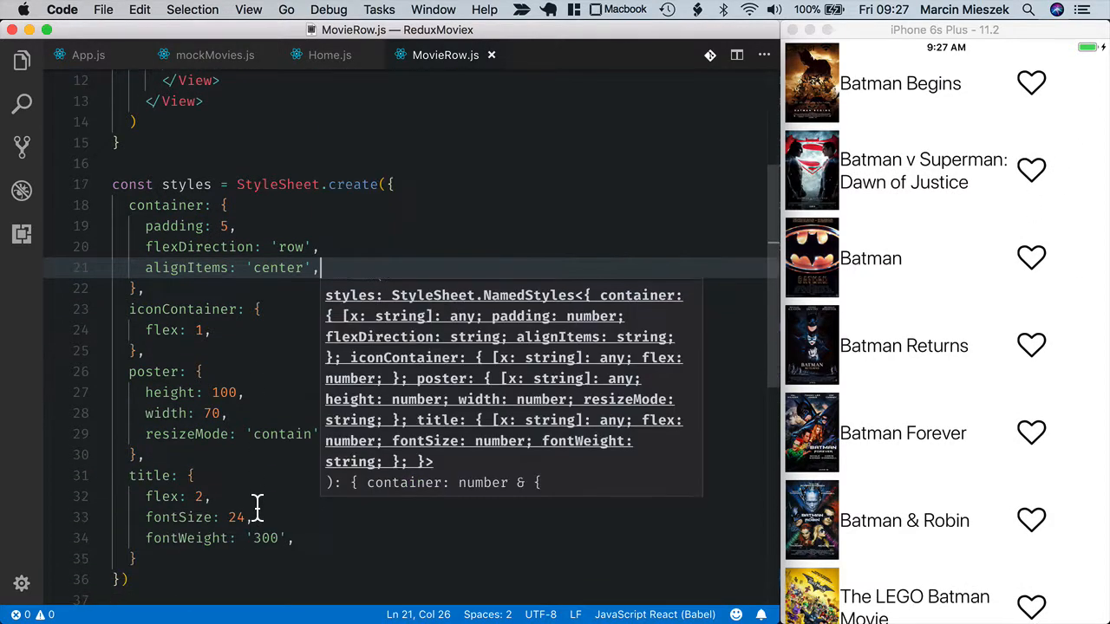
# - Add alignItems: 'center' to the iconContainer style to center the heart
pyautogui.click(226, 329)
pyautogui.press('Return')
pyautogui.write('align')
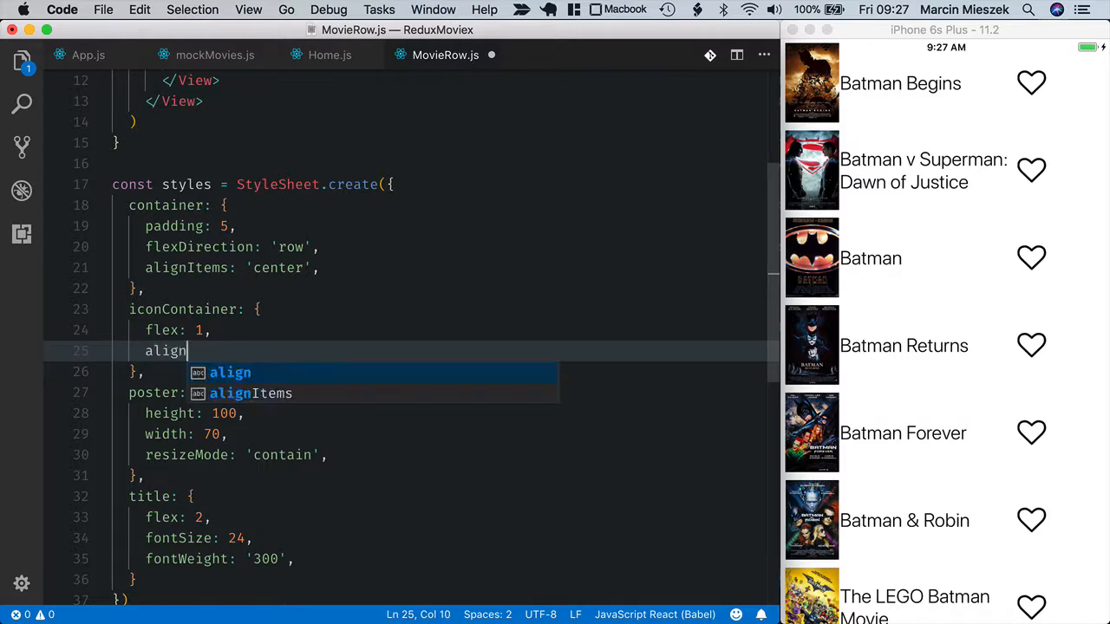
pyautogui.press('Return')
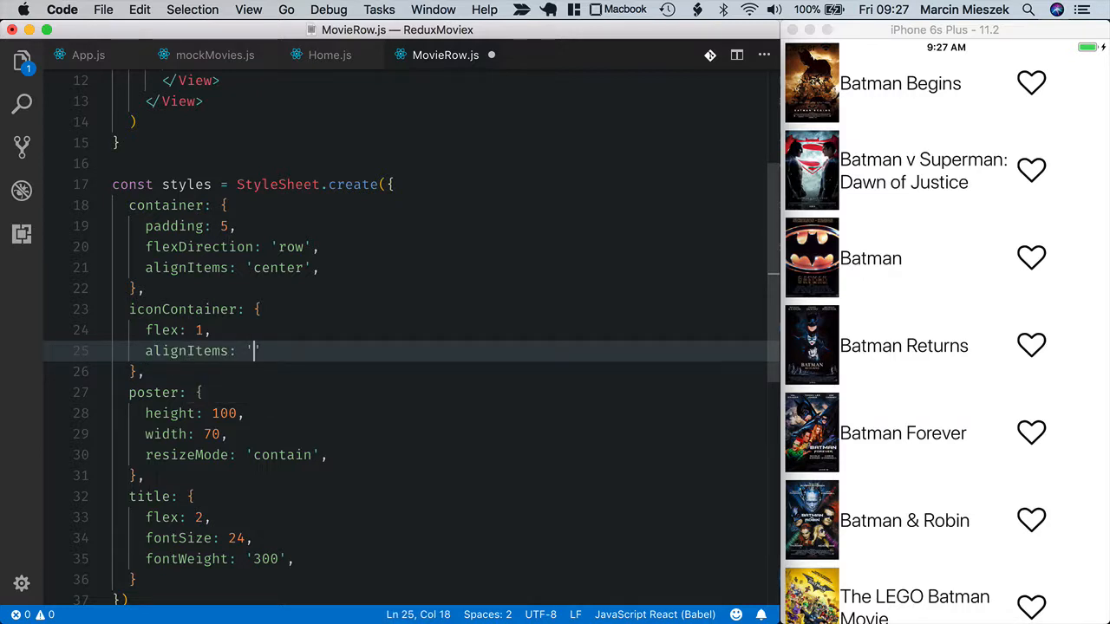
pyautogui.write("center',")
pyautogui.scroll(5, 355, 413)
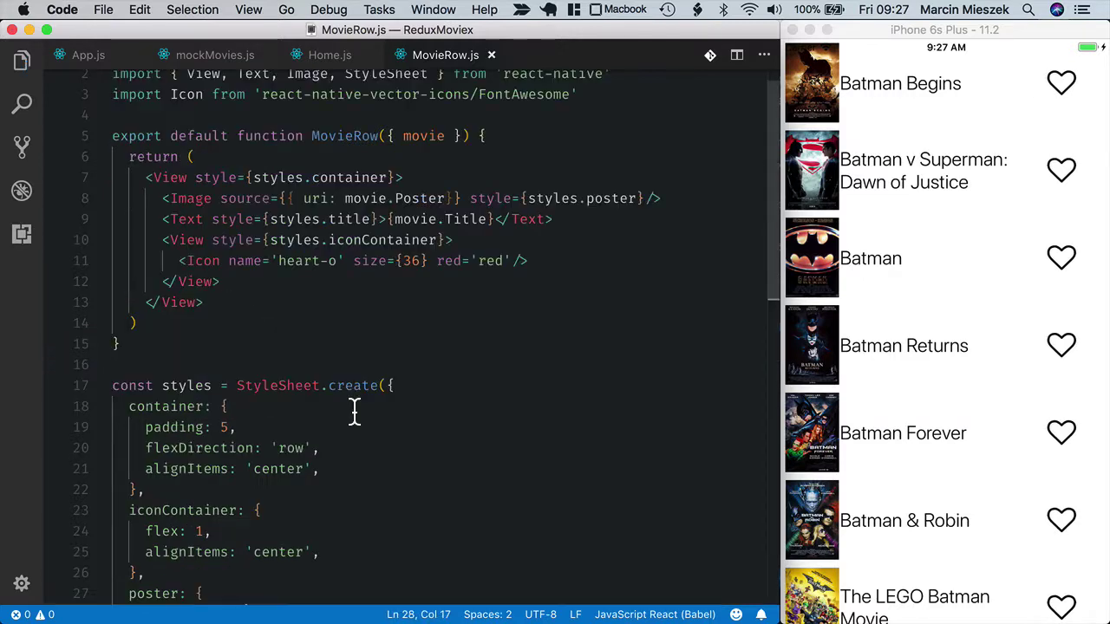
# - Replace the Icon's wrong red= attribute with color='red' so every heart turns red
pyautogui.click(462, 261)
pyautogui.press('BackSpace')
pyautogui.press('BackSpace')
pyautogui.press('BackSpace')
pyautogui.write('col')
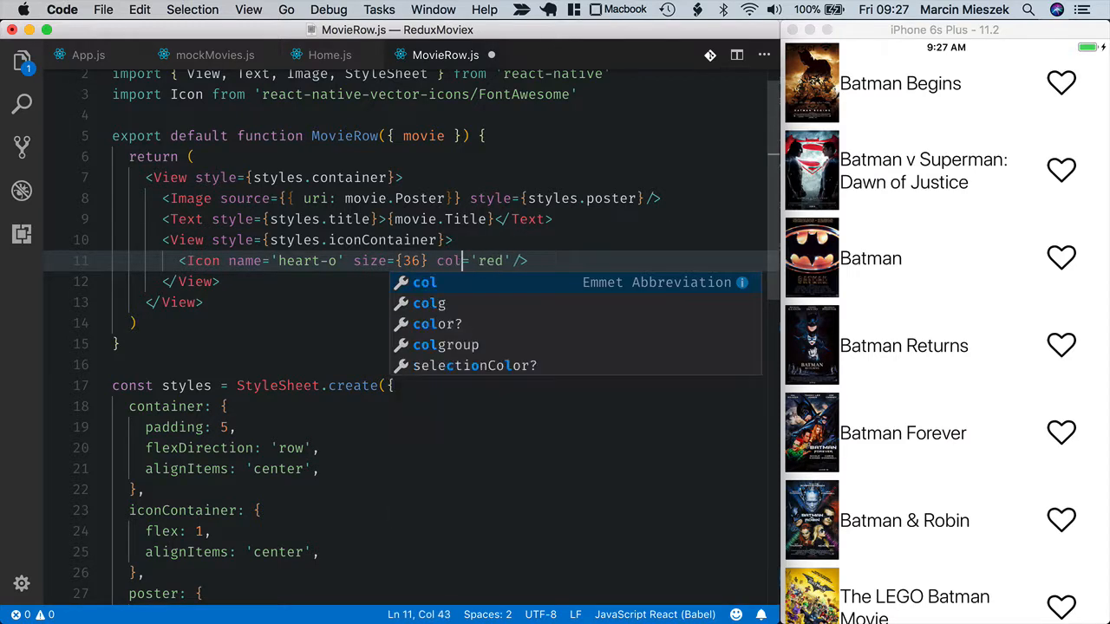
pyautogui.write('or')
pyautogui.click(460, 407)
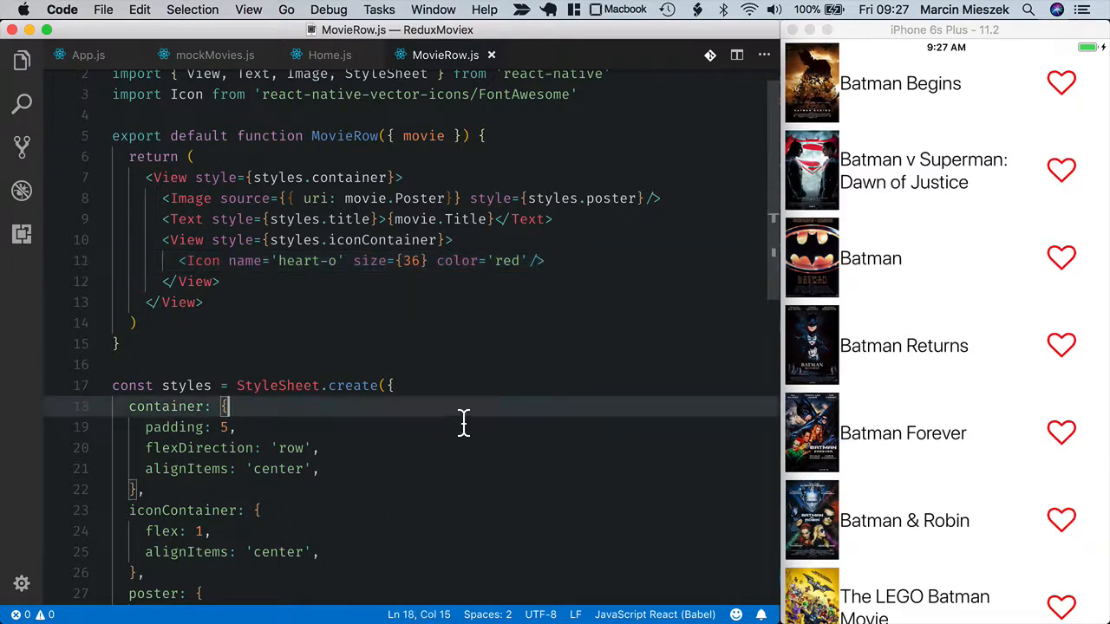
pyautogui.scroll(-2, 463, 423)
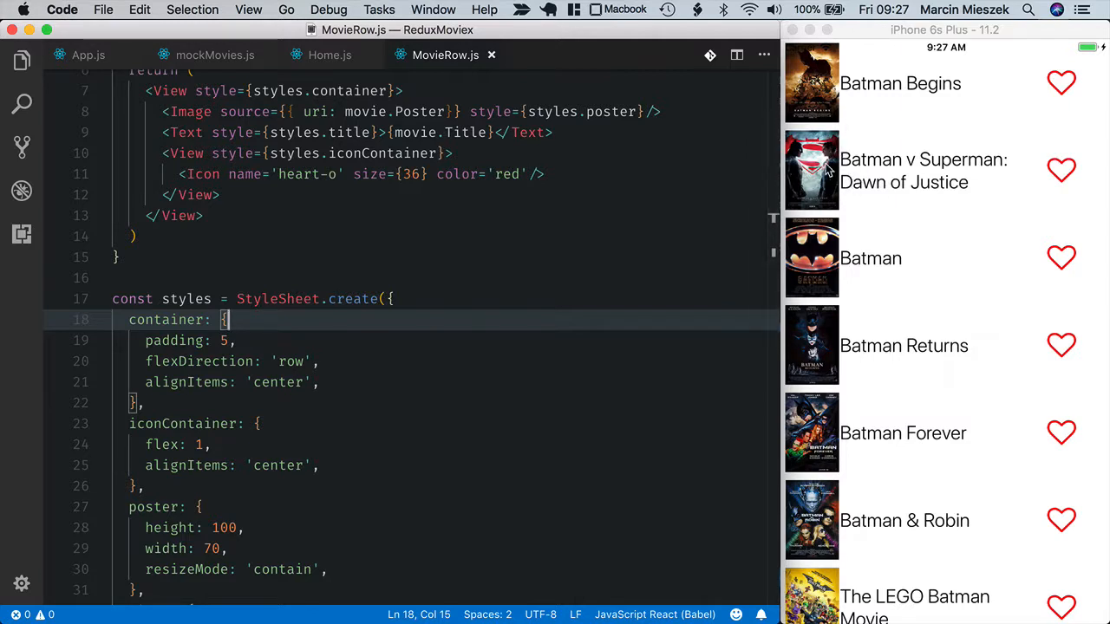
pyautogui.scroll(-6, 604, 337)
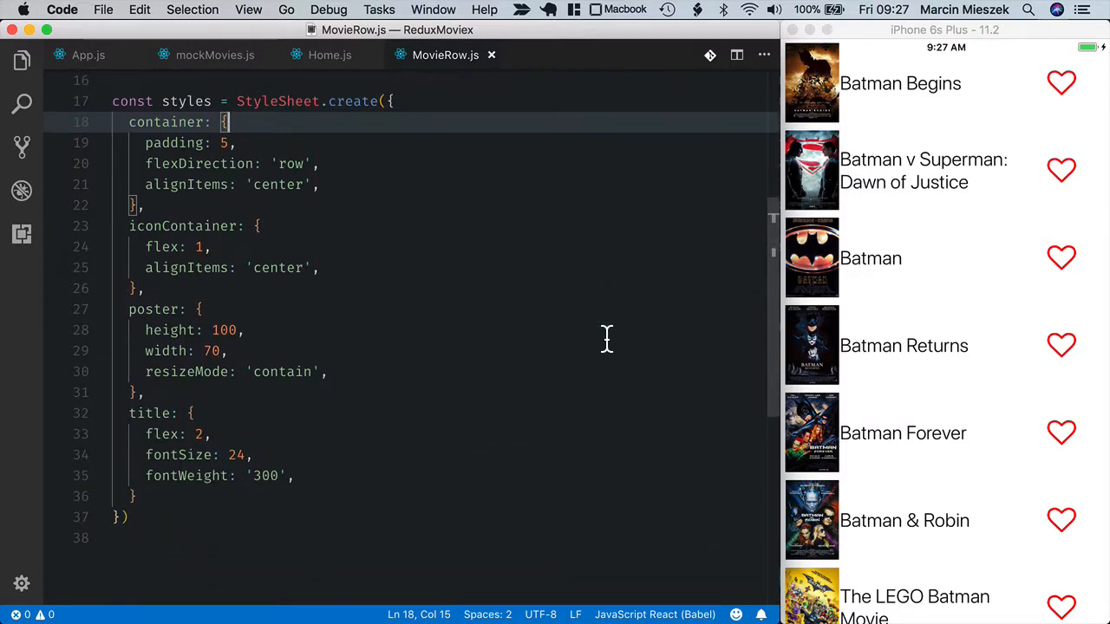
# - Add marginLeft: 10 to the title style and save
pyautogui.click(310, 423)
pyautogui.press('Return')
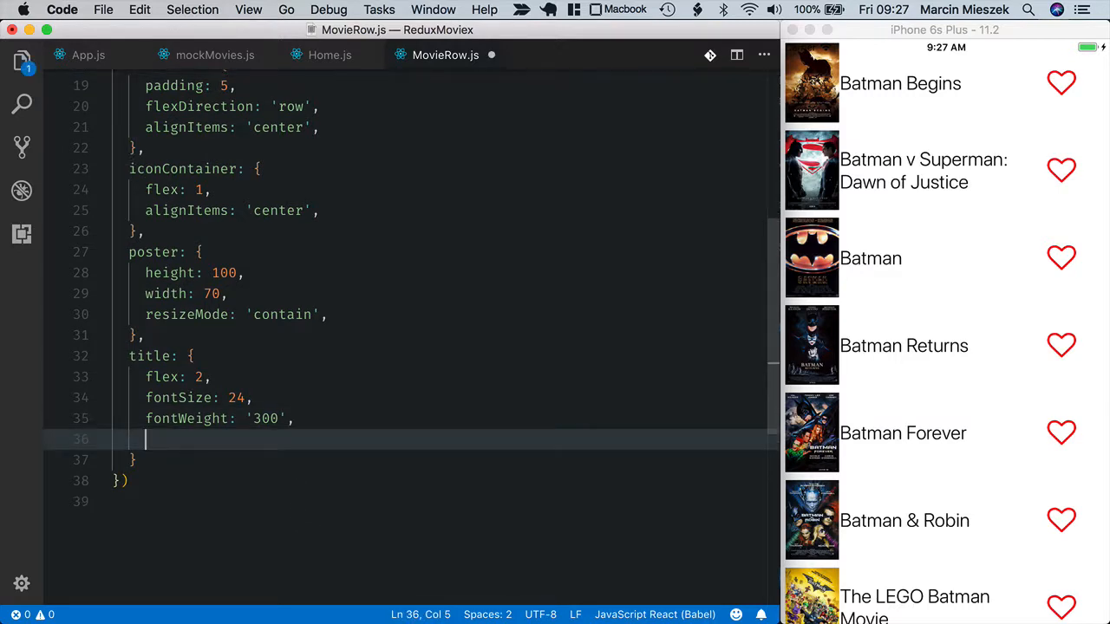
pyautogui.write('margin')
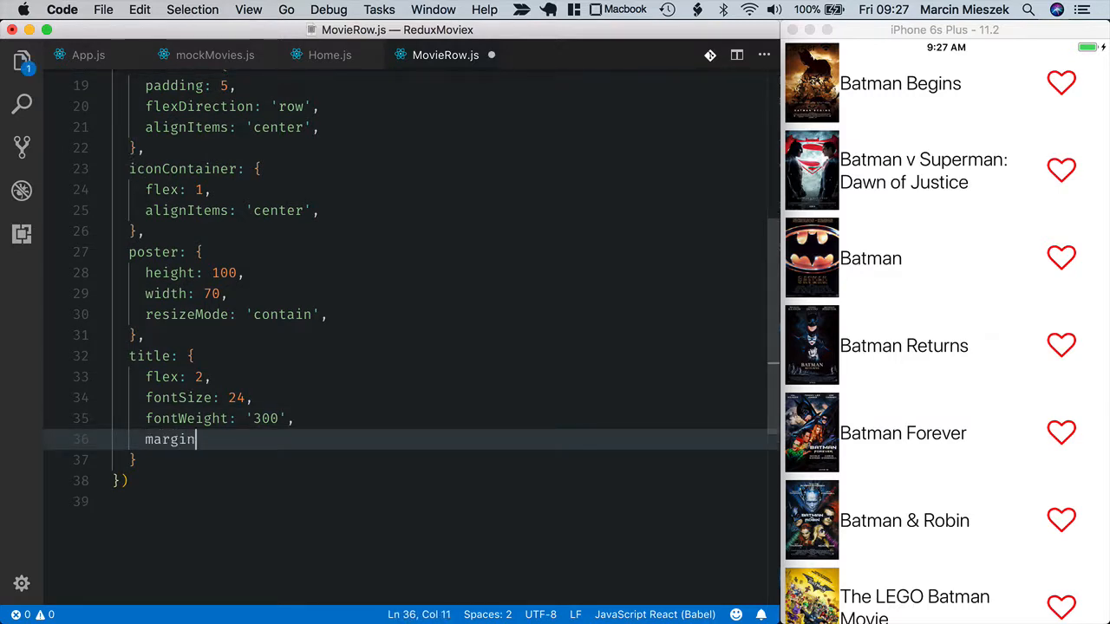
pyautogui.write('Left: 10')
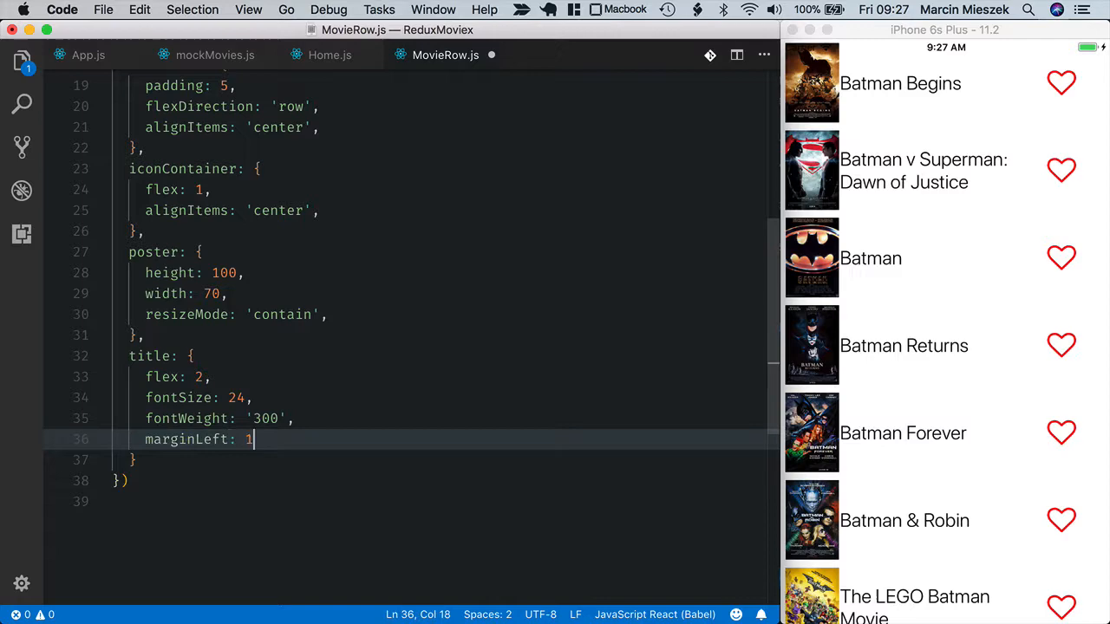
pyautogui.write(',')
pyautogui.press('super+s')
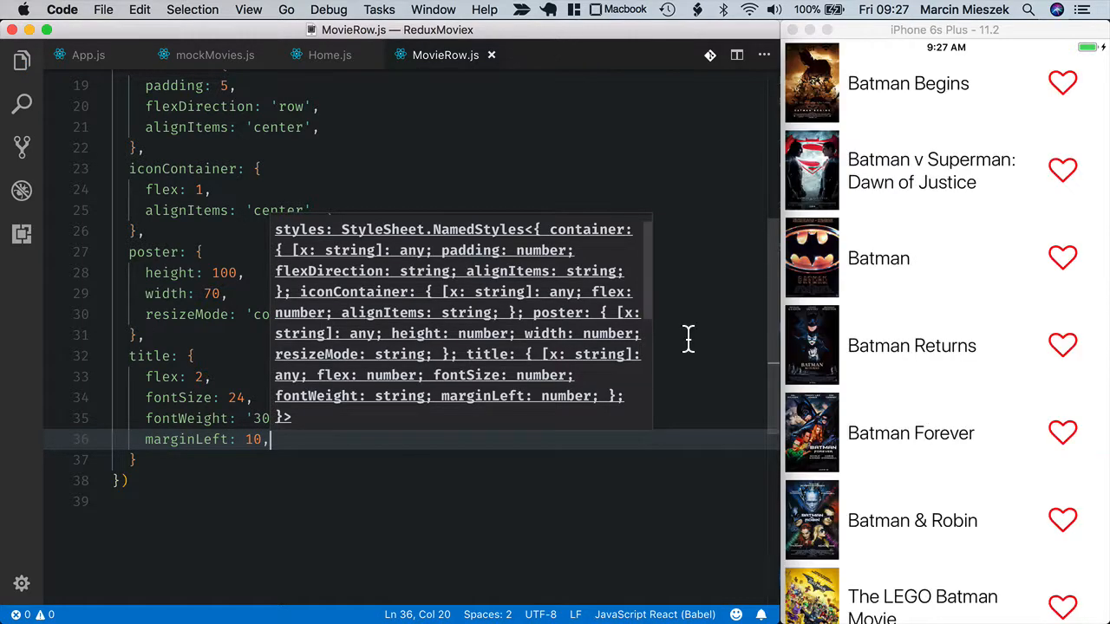
# - Reload the app in the Simulator and pull the list to see the spaced titles
pyautogui.click(902, 327)
pyautogui.press('super+r')
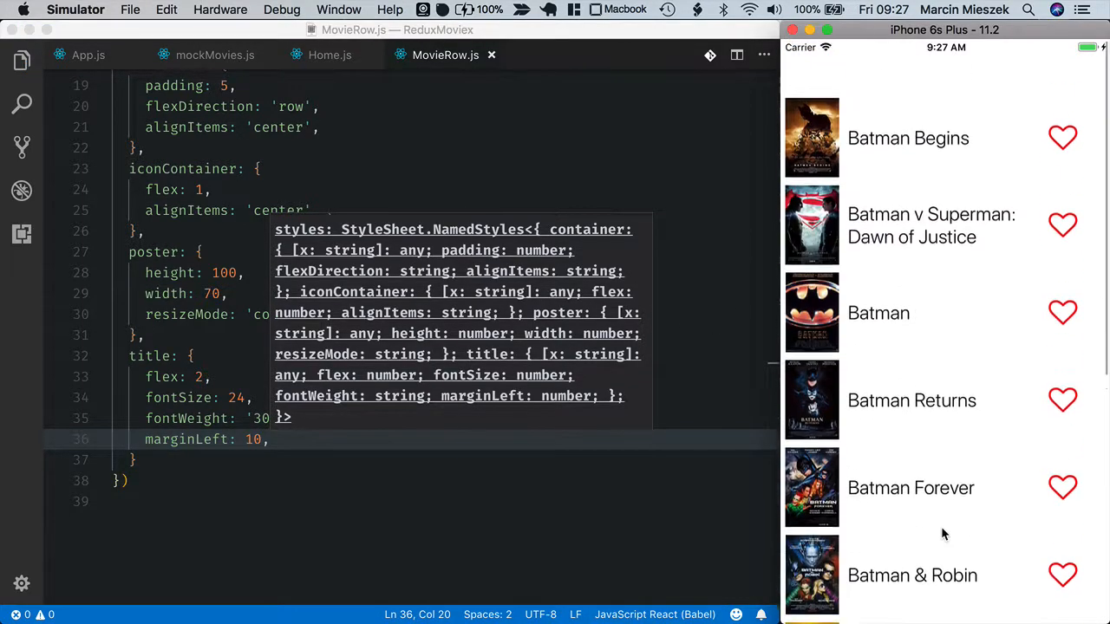
pyautogui.moveTo(943, 533); pyautogui.dragTo(943, 490)
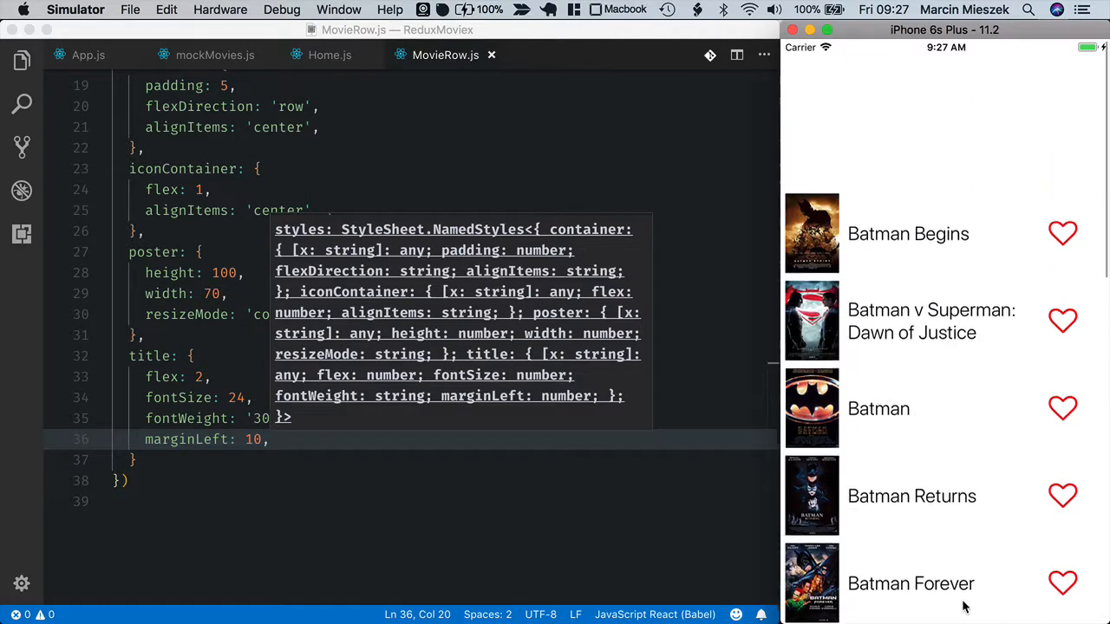